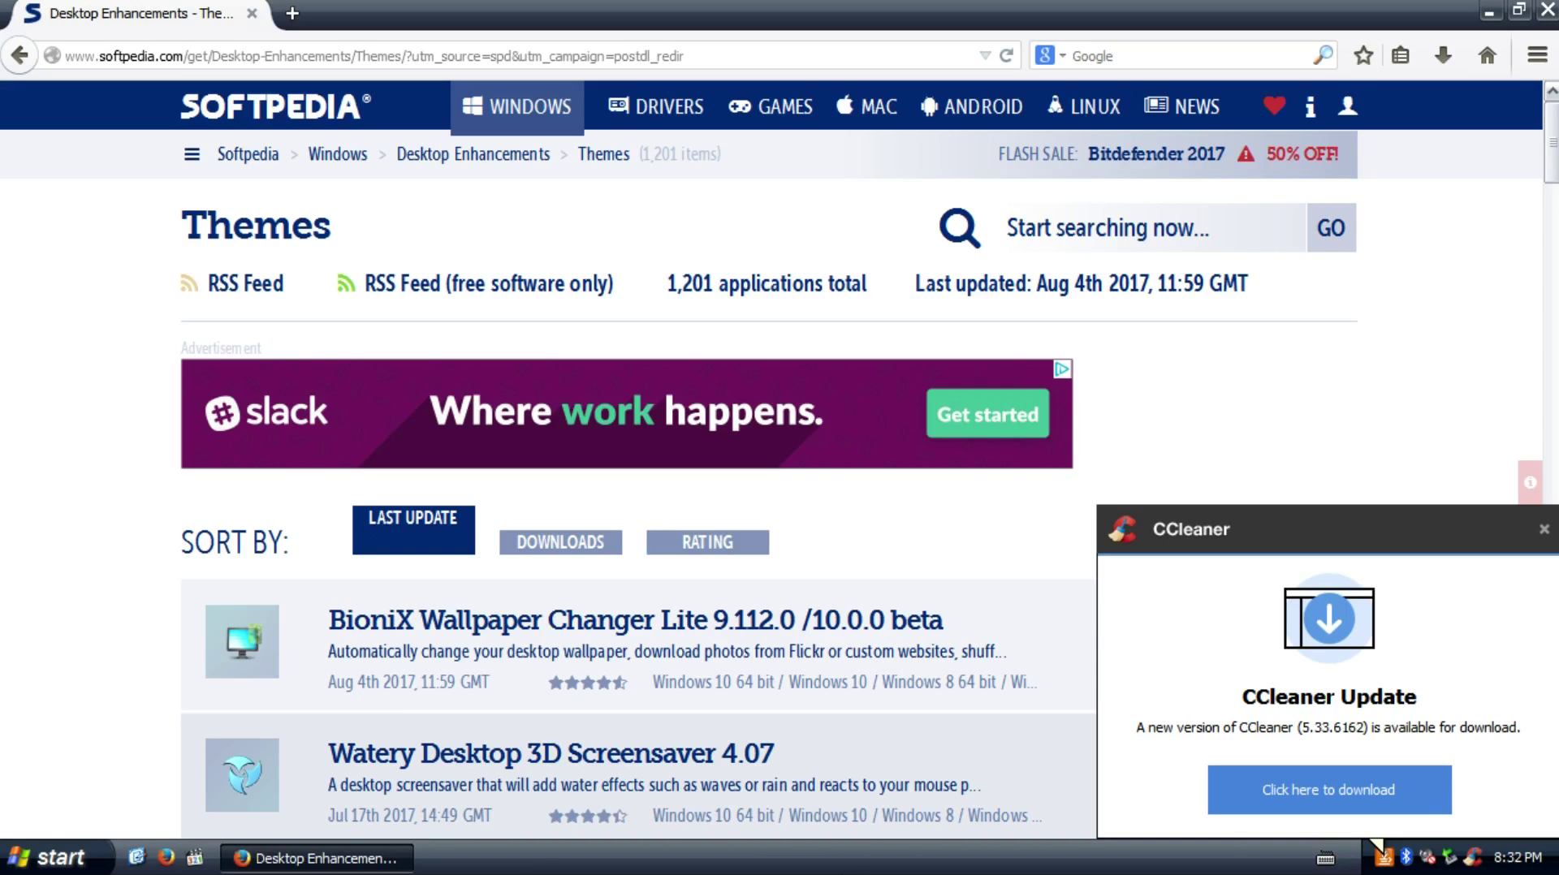
Dismiss the CCleaner and Java update notices and return to the Google results for Vistamizer
click(1544, 532)
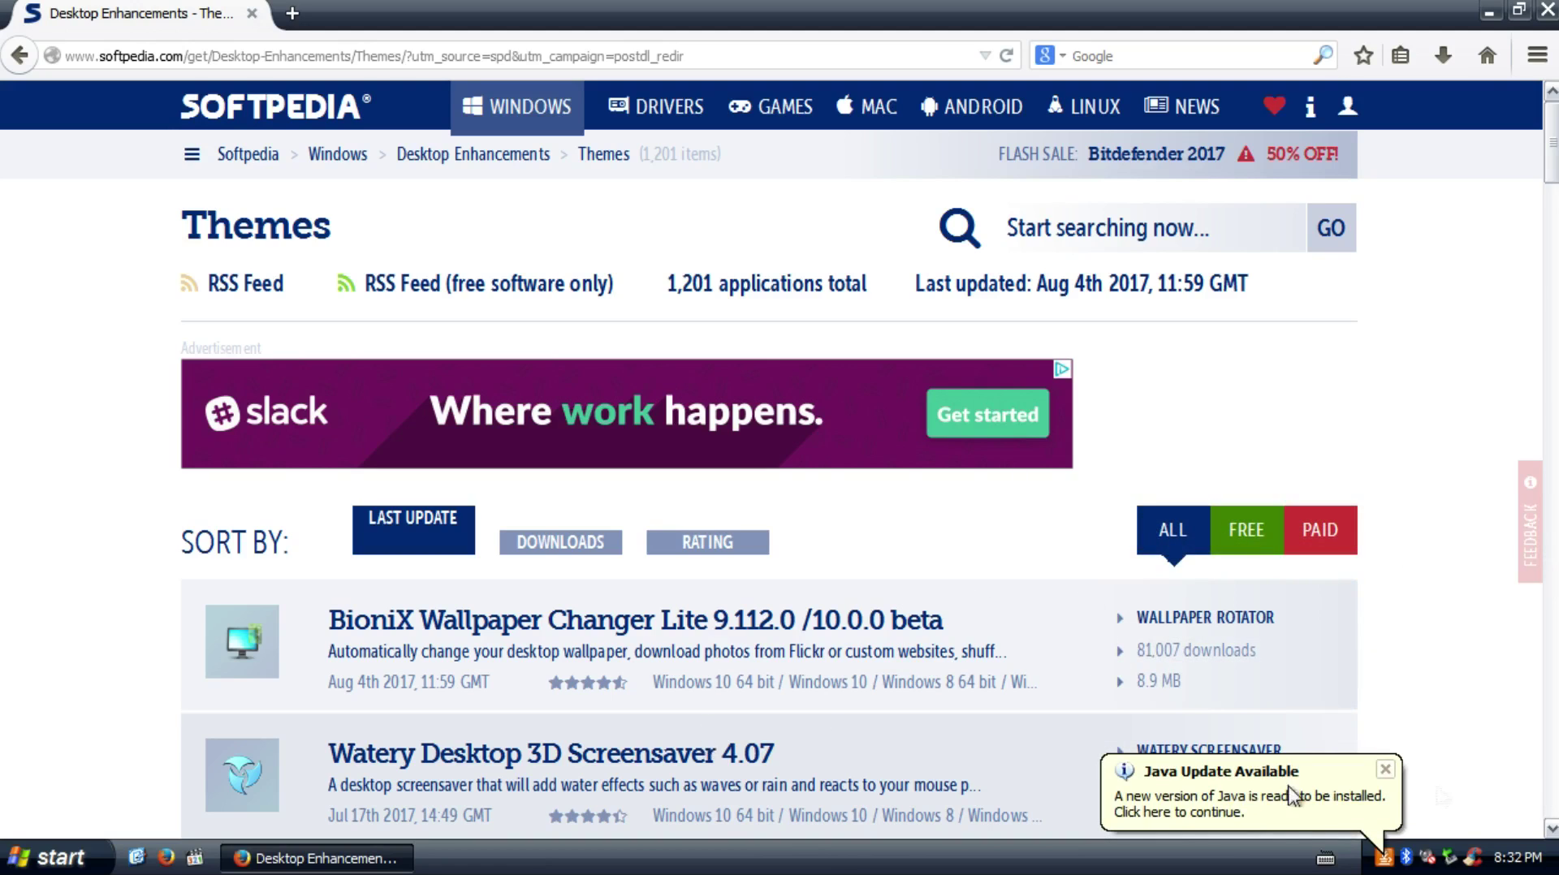
click(1386, 768)
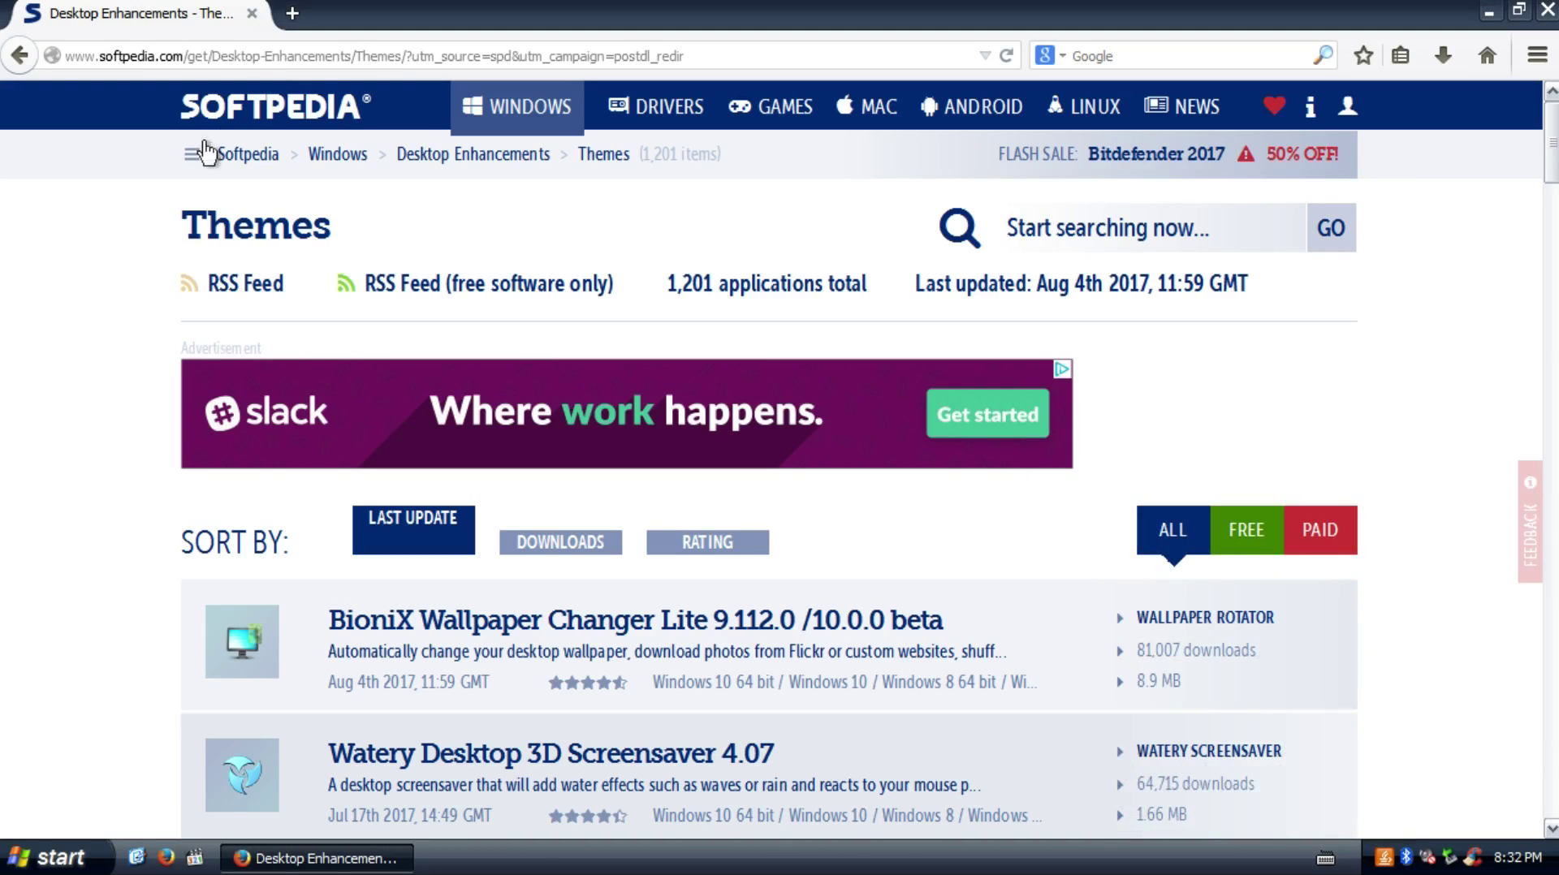
click(22, 56)
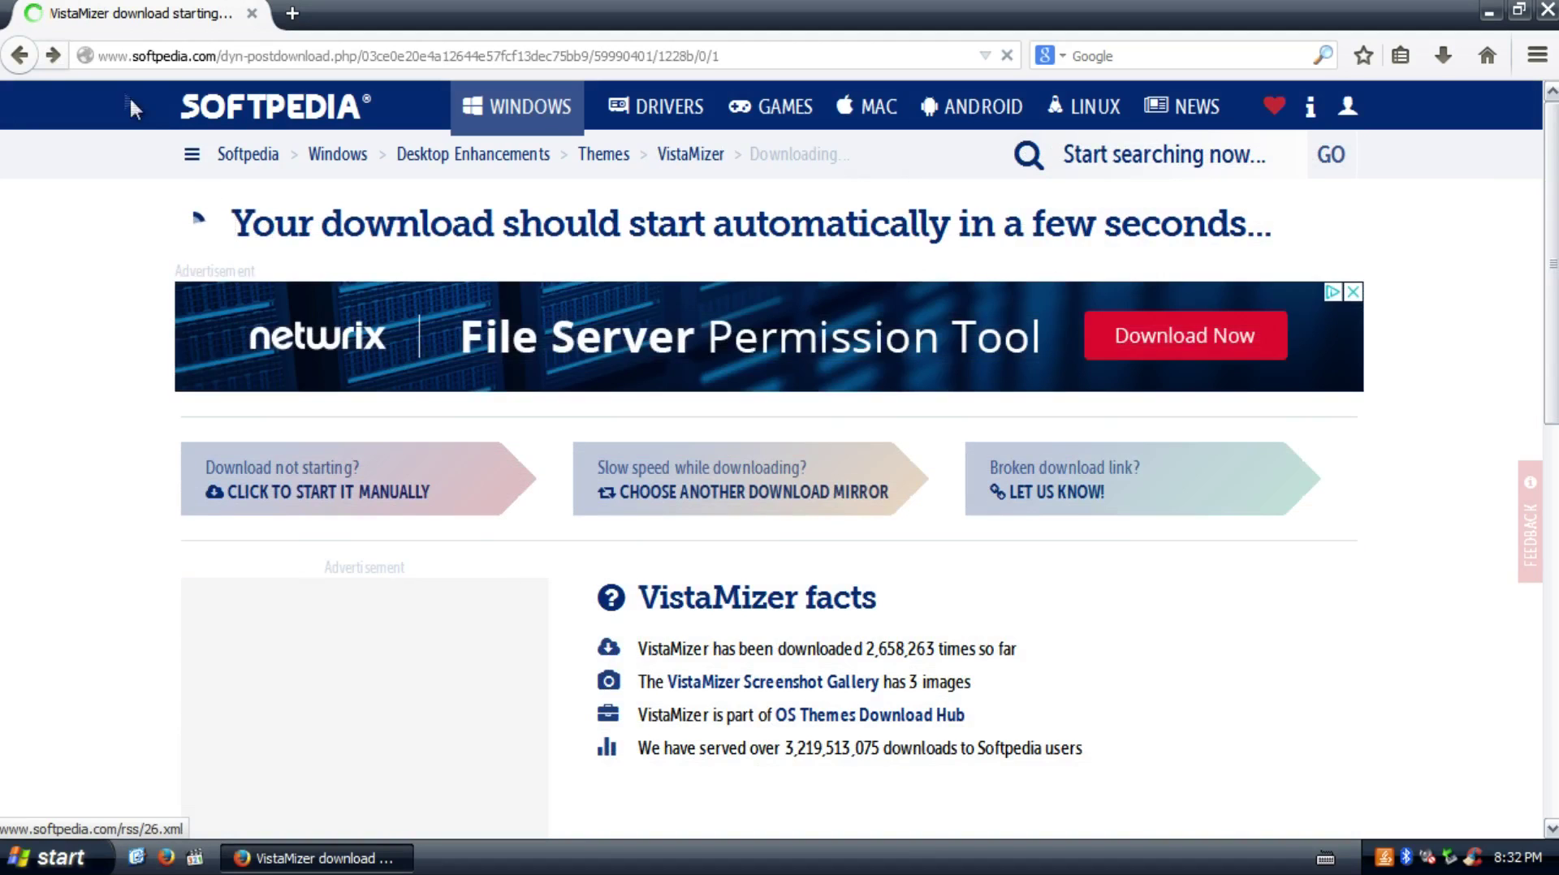
click(18, 56)
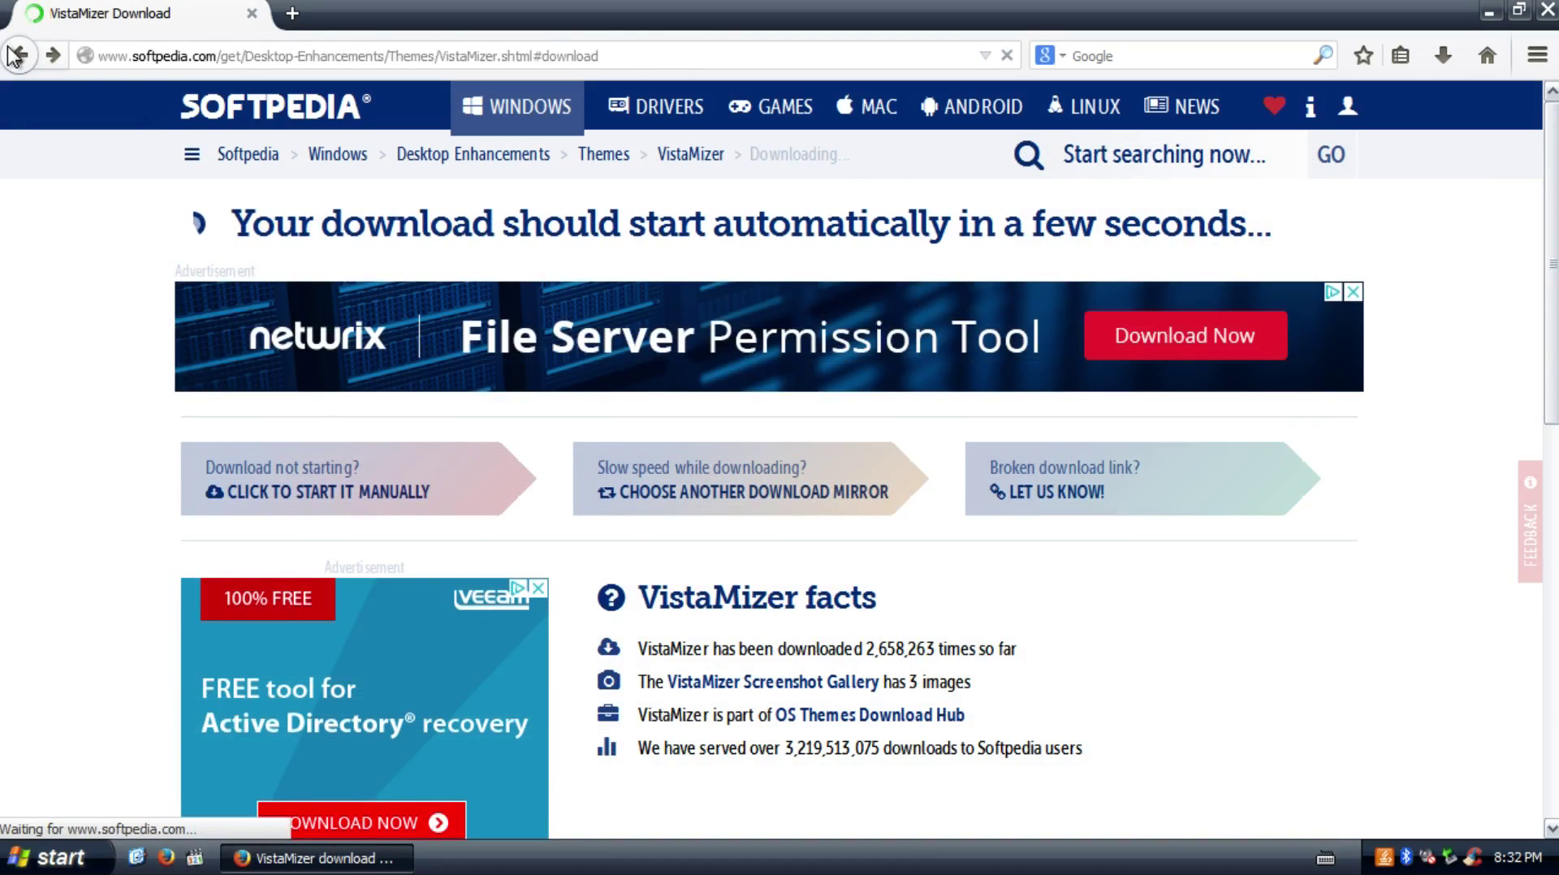
click(17, 56)
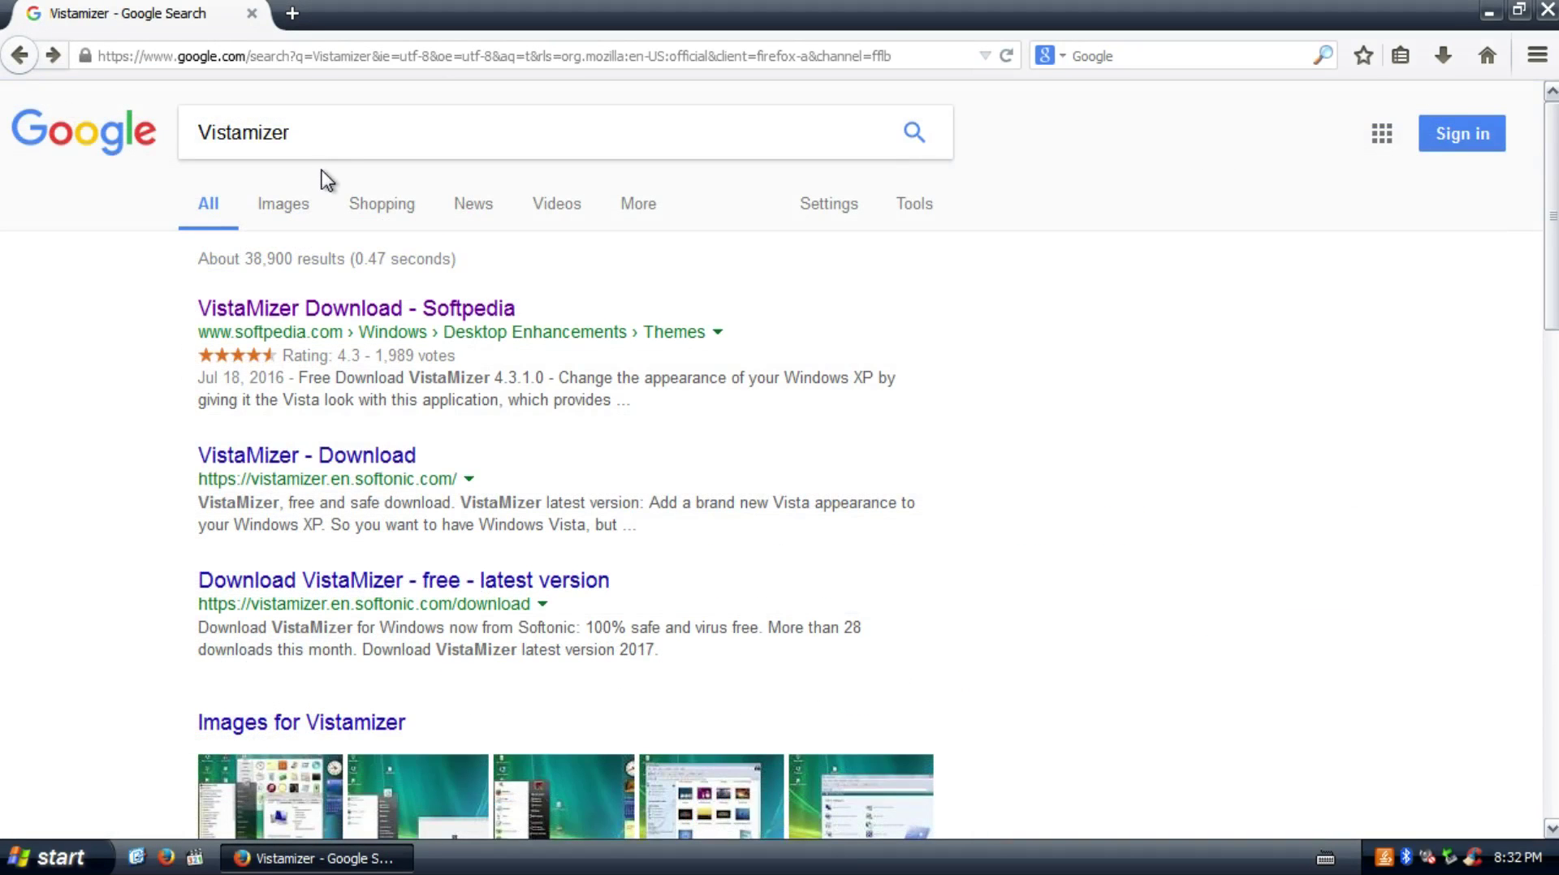
Open the "VistaMizer Download - Softpedia" result from the Google search for Vistamizer
click(261, 132)
double_click(260, 131)
click(133, 245)
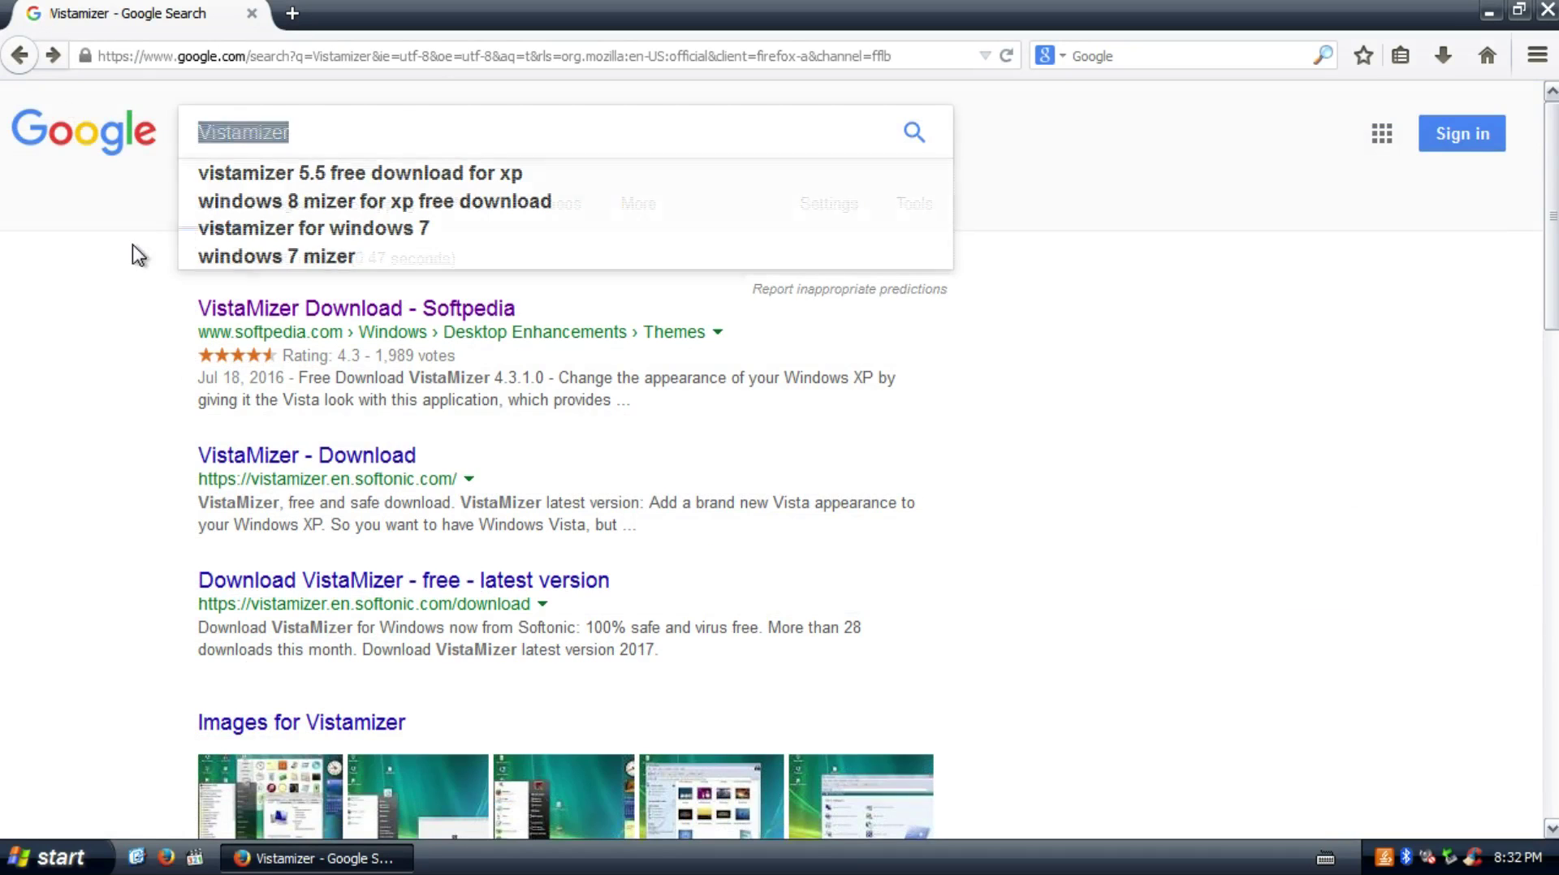
click(432, 310)
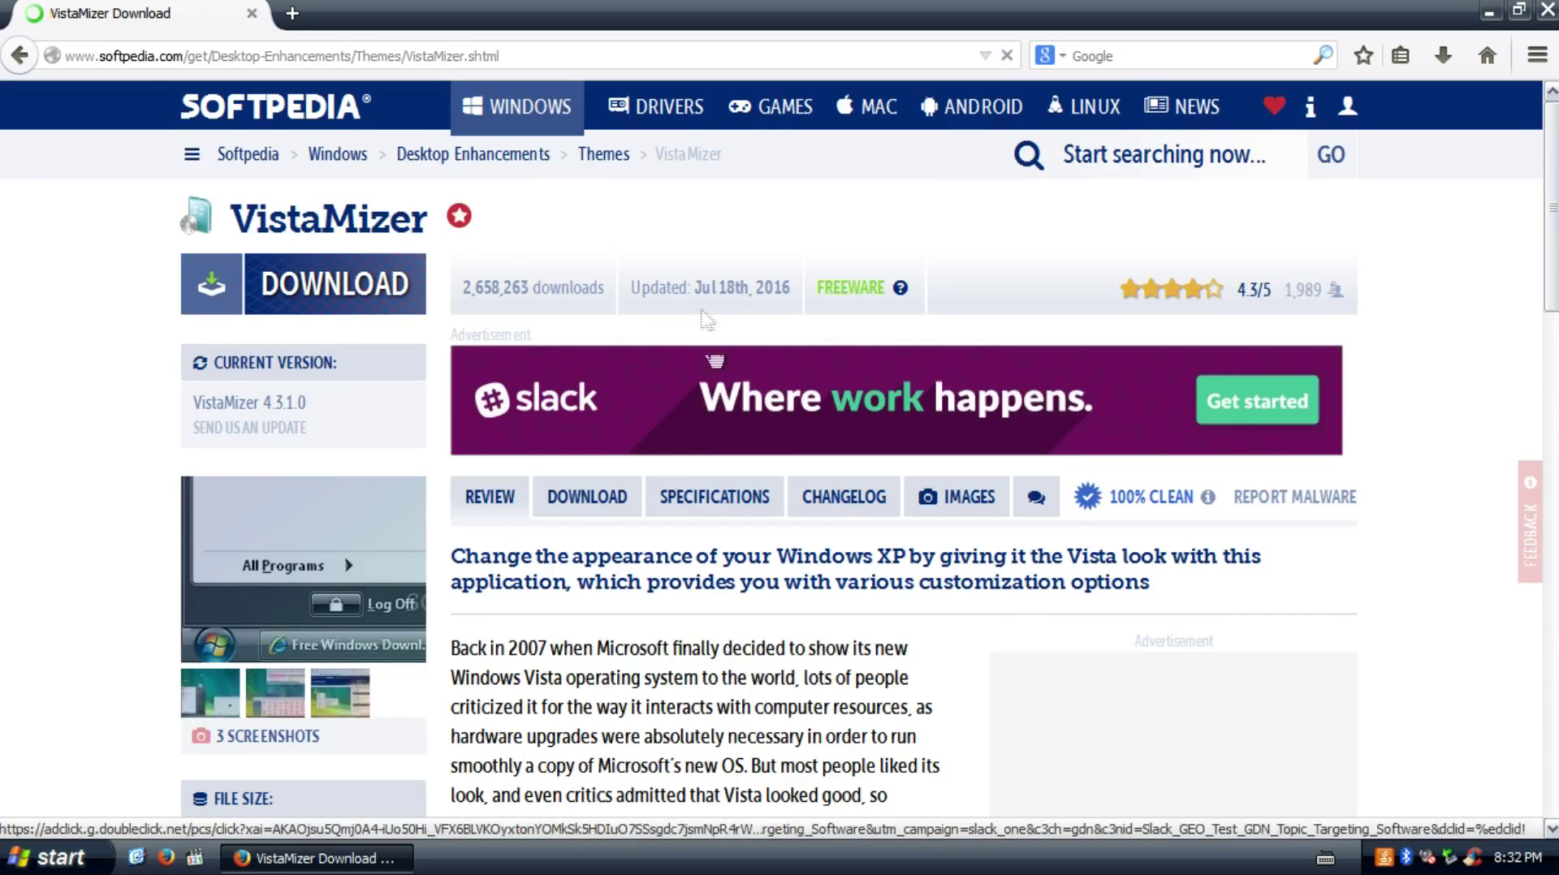
Examine VistaMizer's download locations and the address, file size and supported systems on its Softpedia page
click(213, 288)
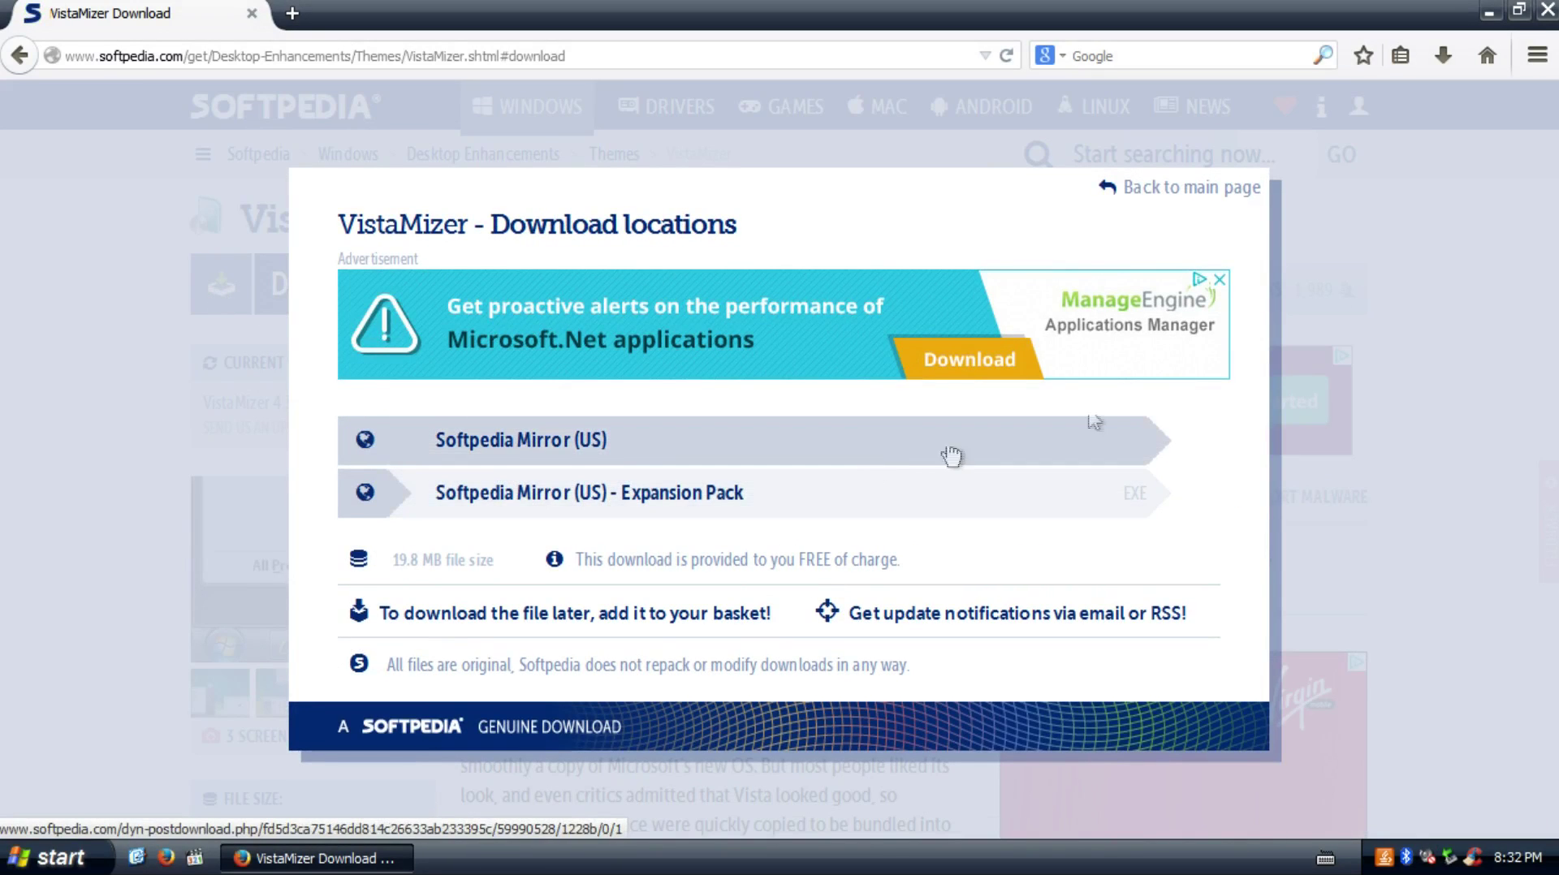
click(1178, 203)
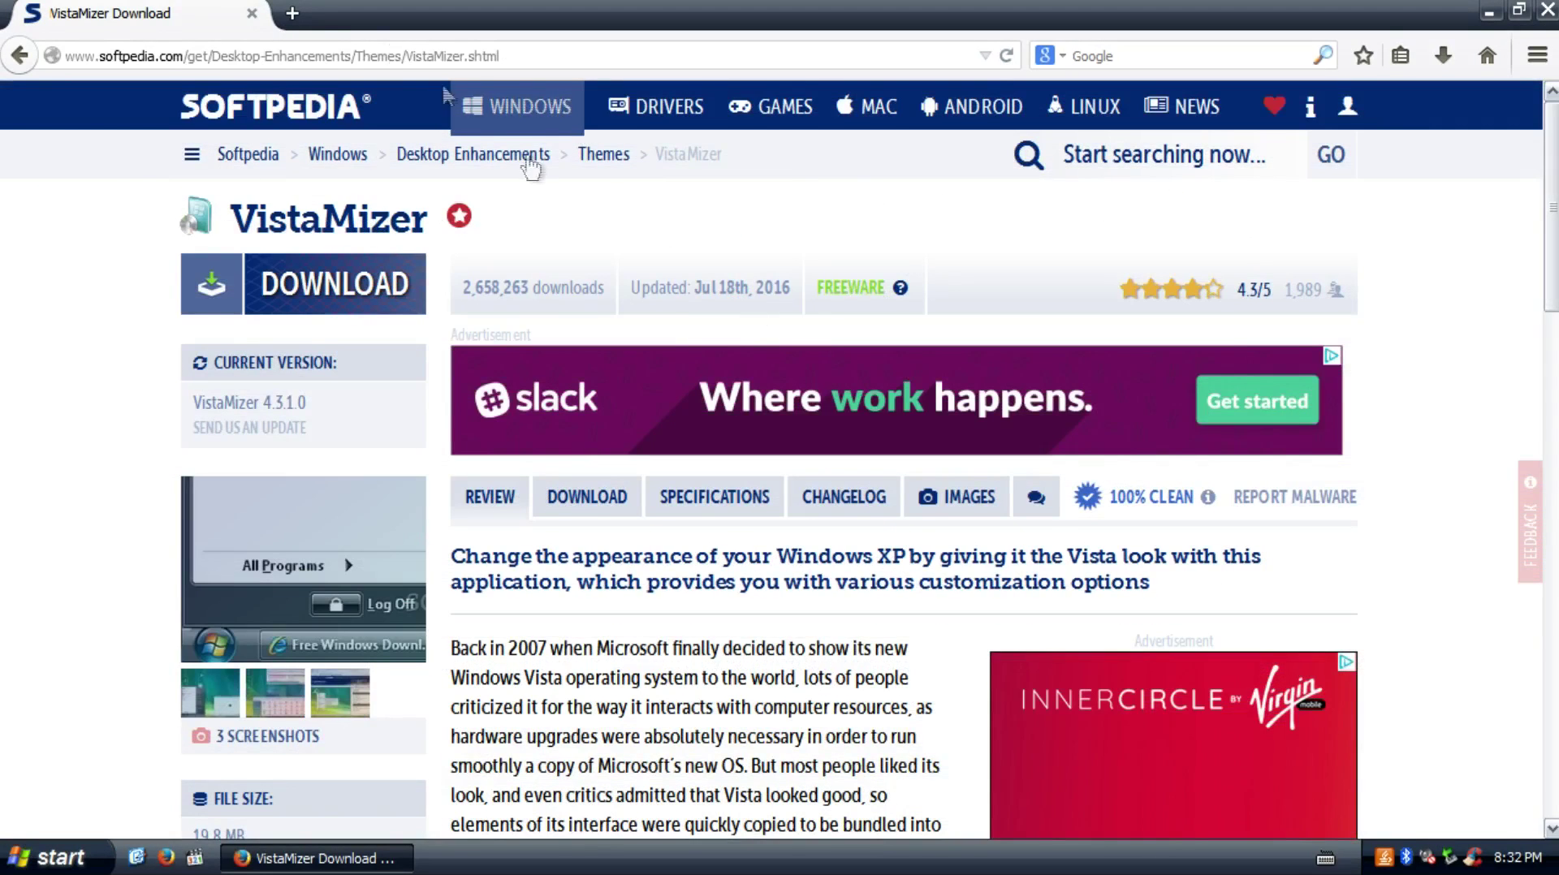
click(293, 55)
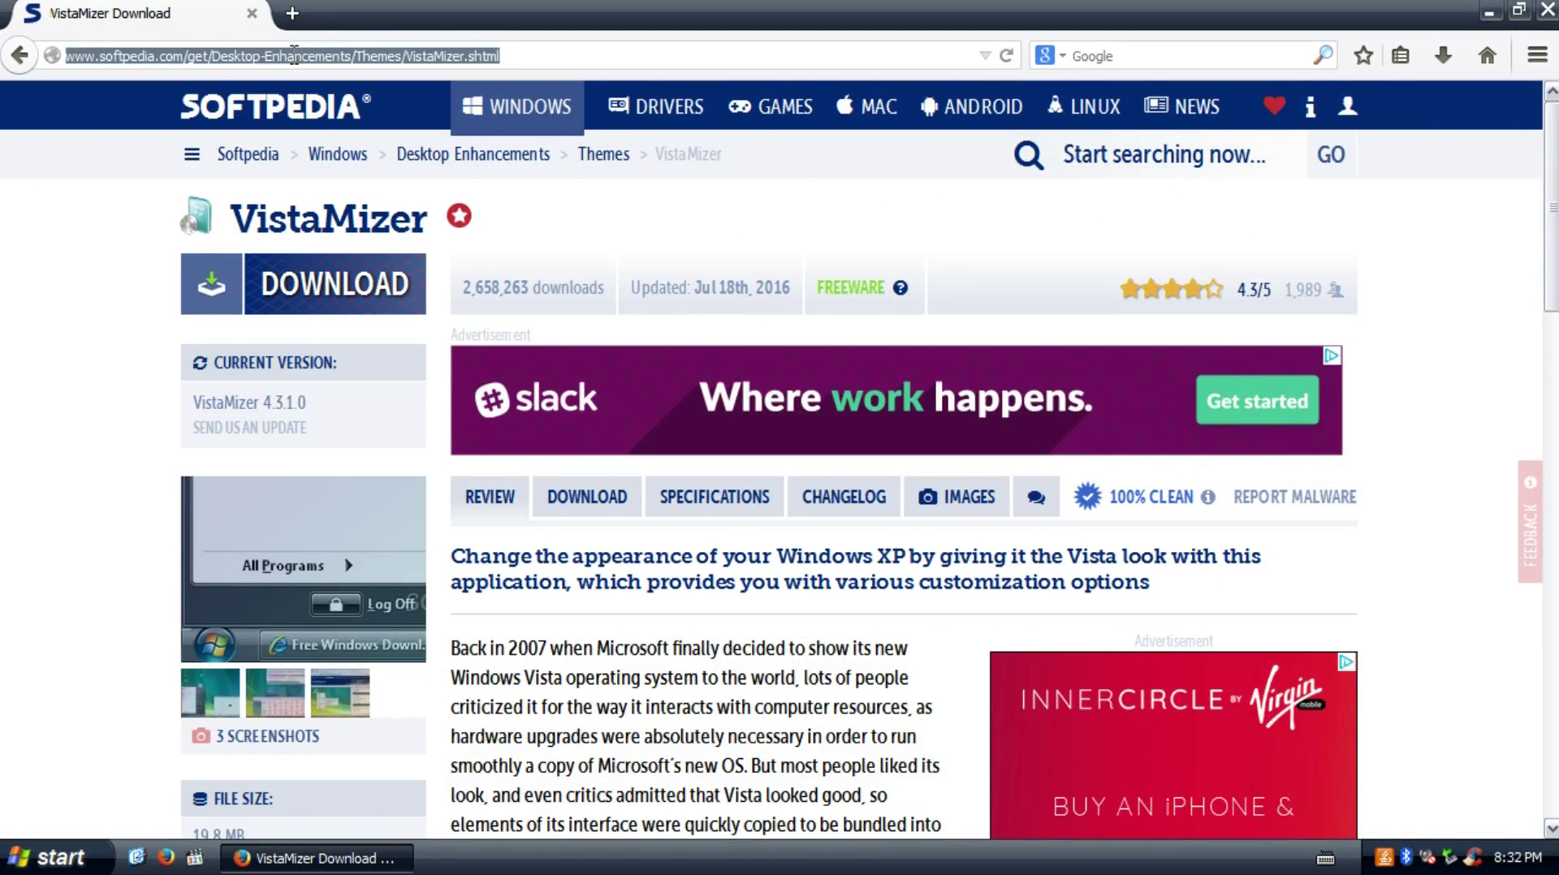
click(66, 312)
scroll(487, 497, down, 3)
scroll(479, 519, up, 3)
scroll(471, 528, down, 3)
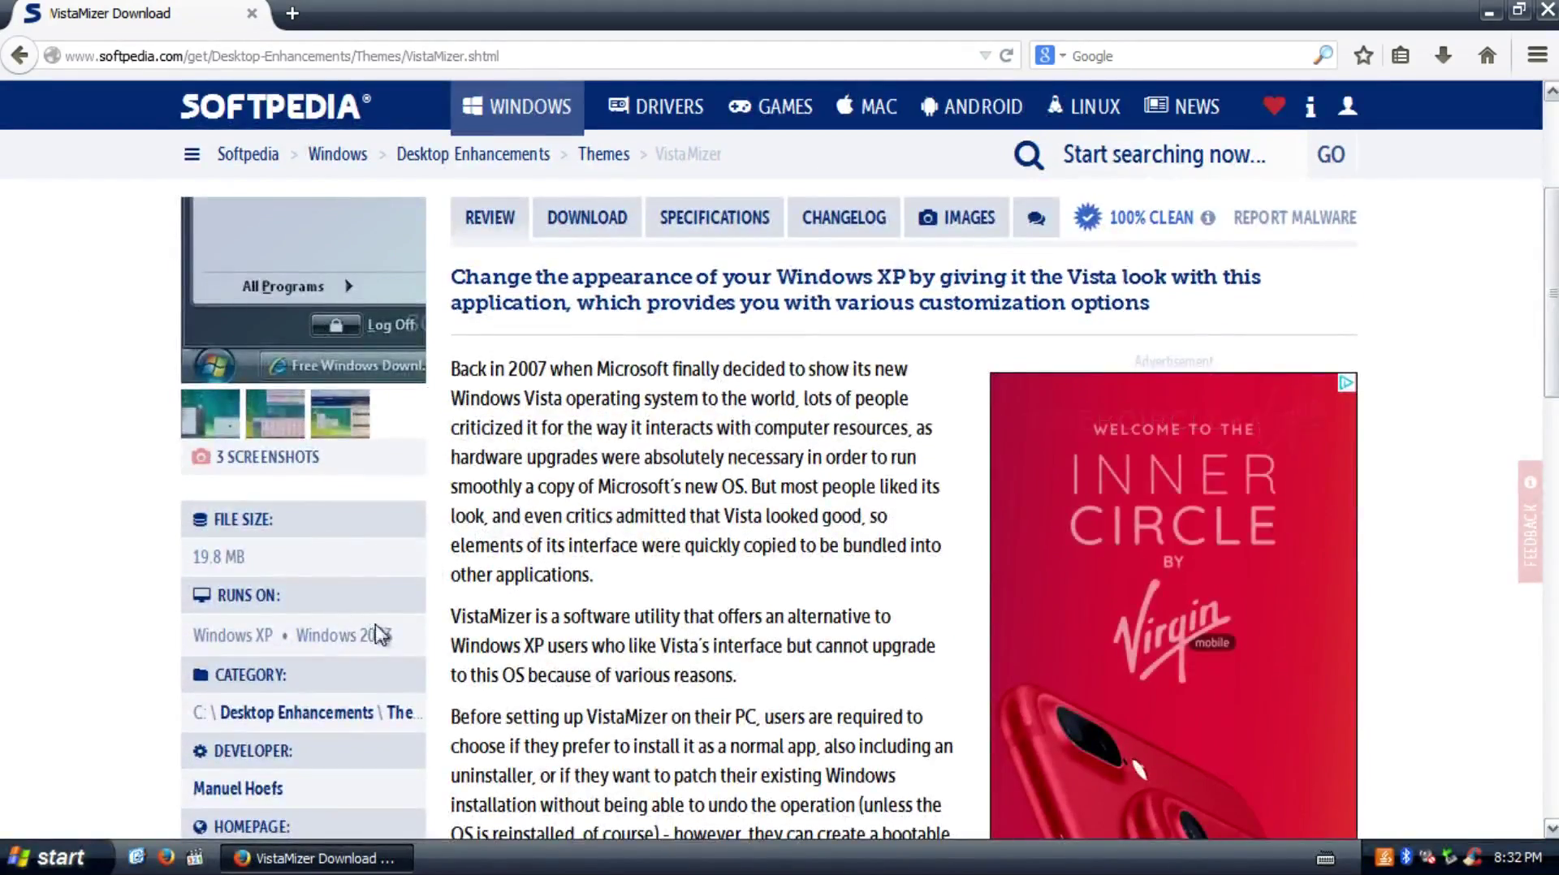
scroll(378, 635, up, 3)
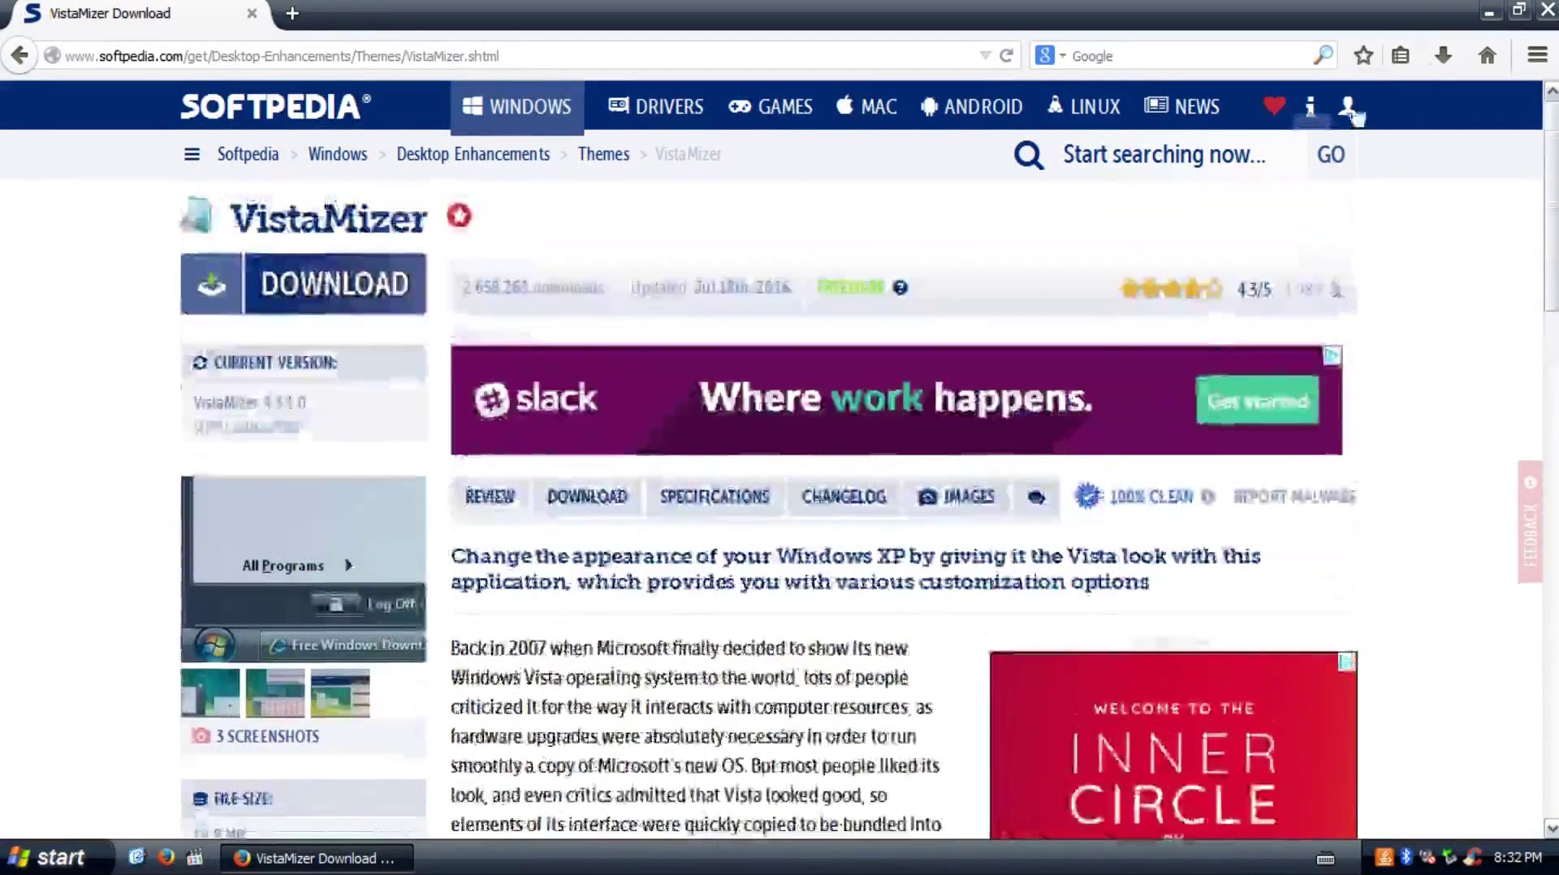
Minimize the browser and reposition VistaMizer_4.3.1.0.exe near the middle of the desktop
click(1485, 12)
drag(1421, 304, 621, 234)
drag(522, 167, 773, 338)
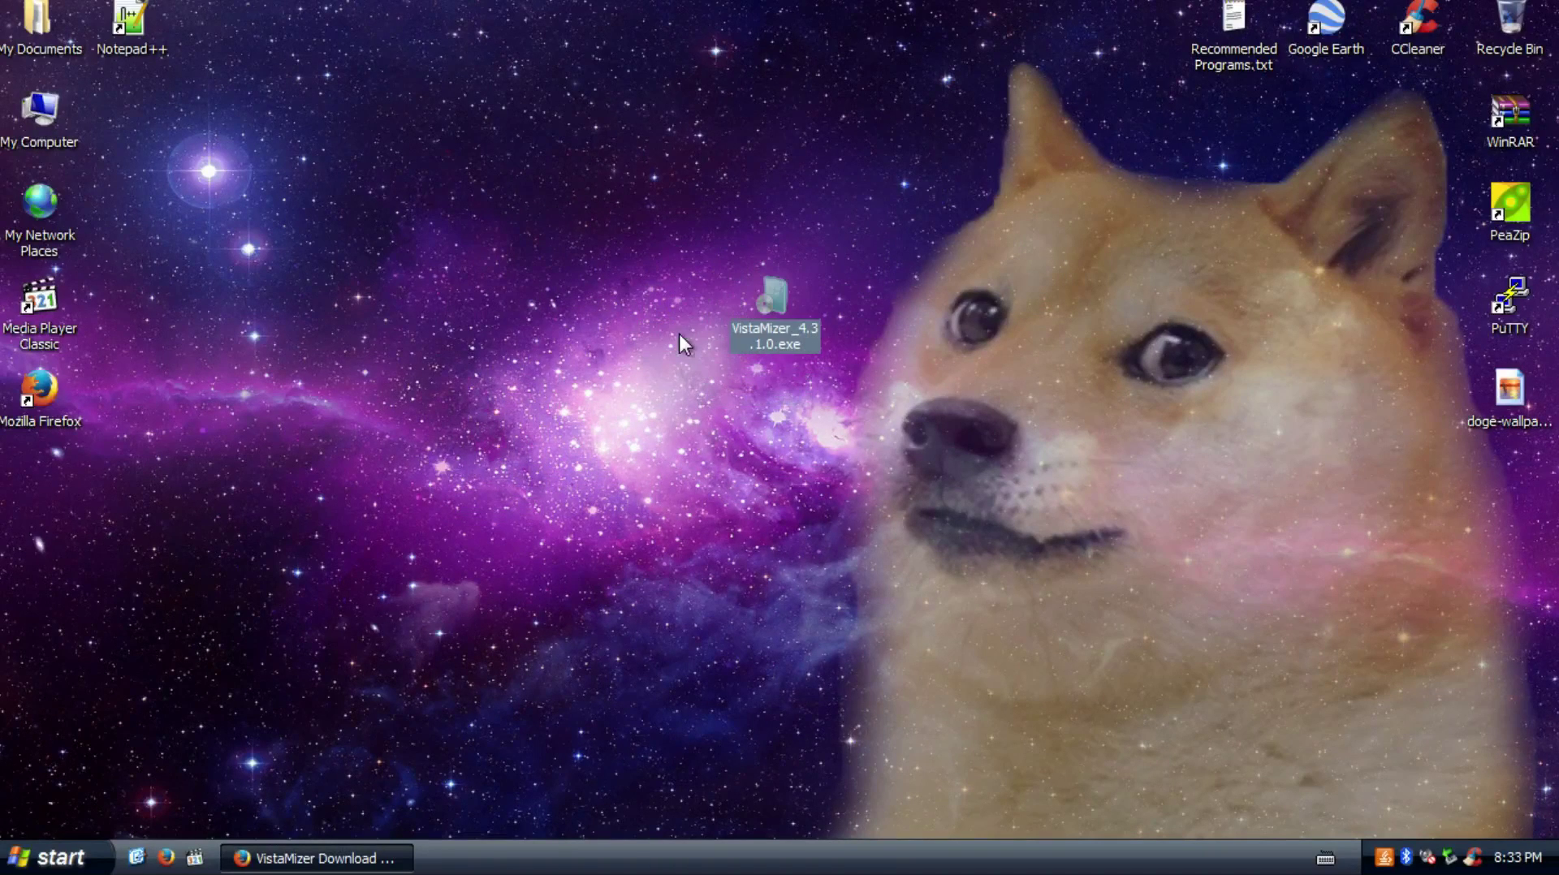
click(825, 393)
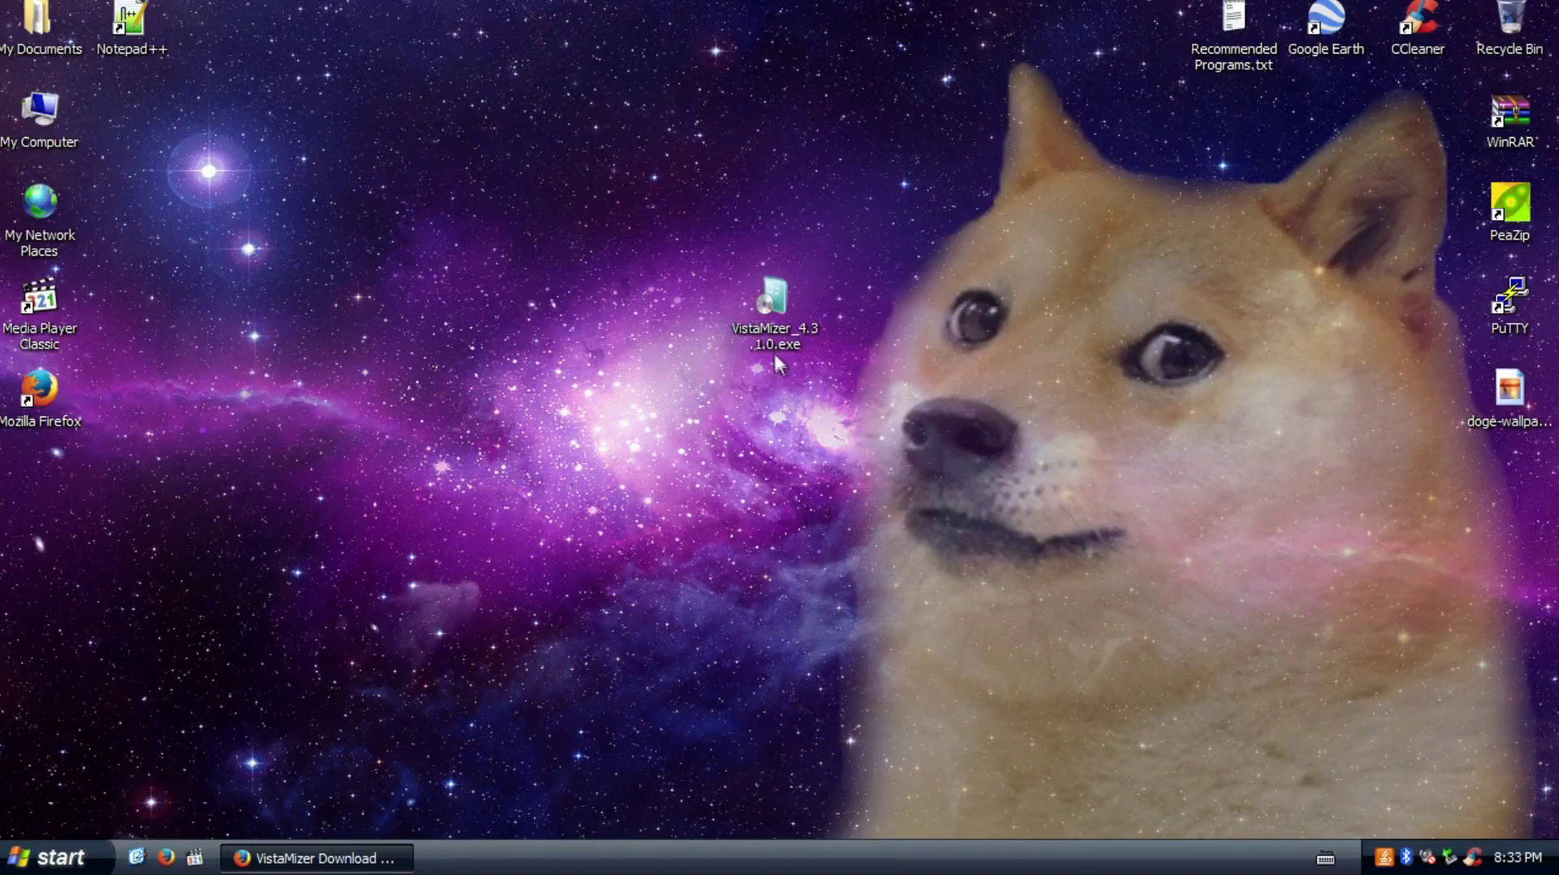
click(774, 341)
drag(779, 333, 686, 321)
Examine the general properties of VistaMizer_4.3.1.0.exe, then close them and shift its desktop icon
right_click(678, 315)
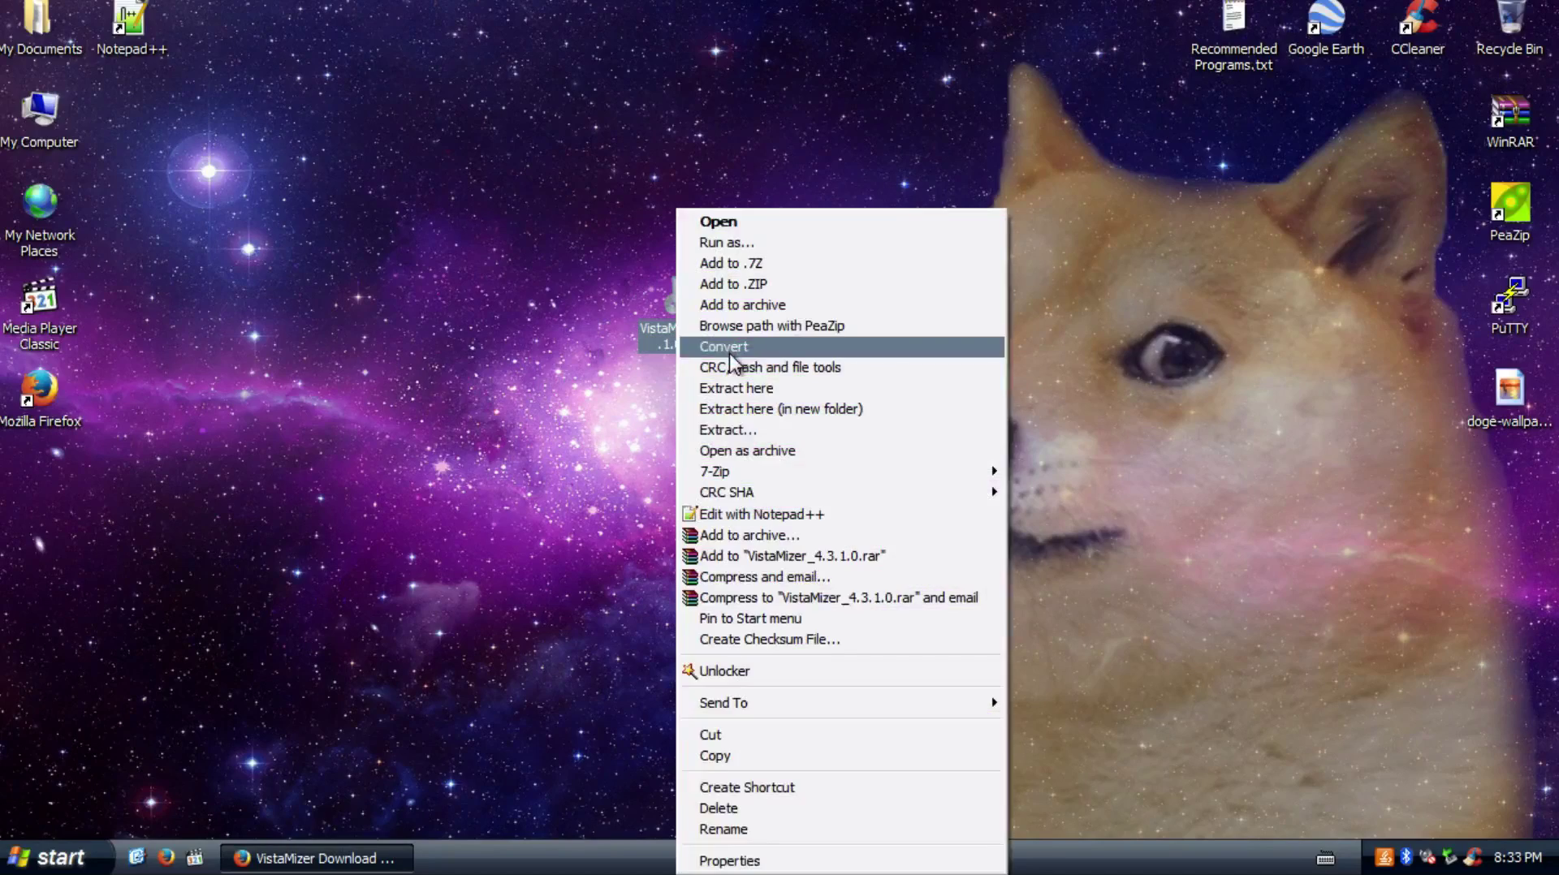
click(754, 861)
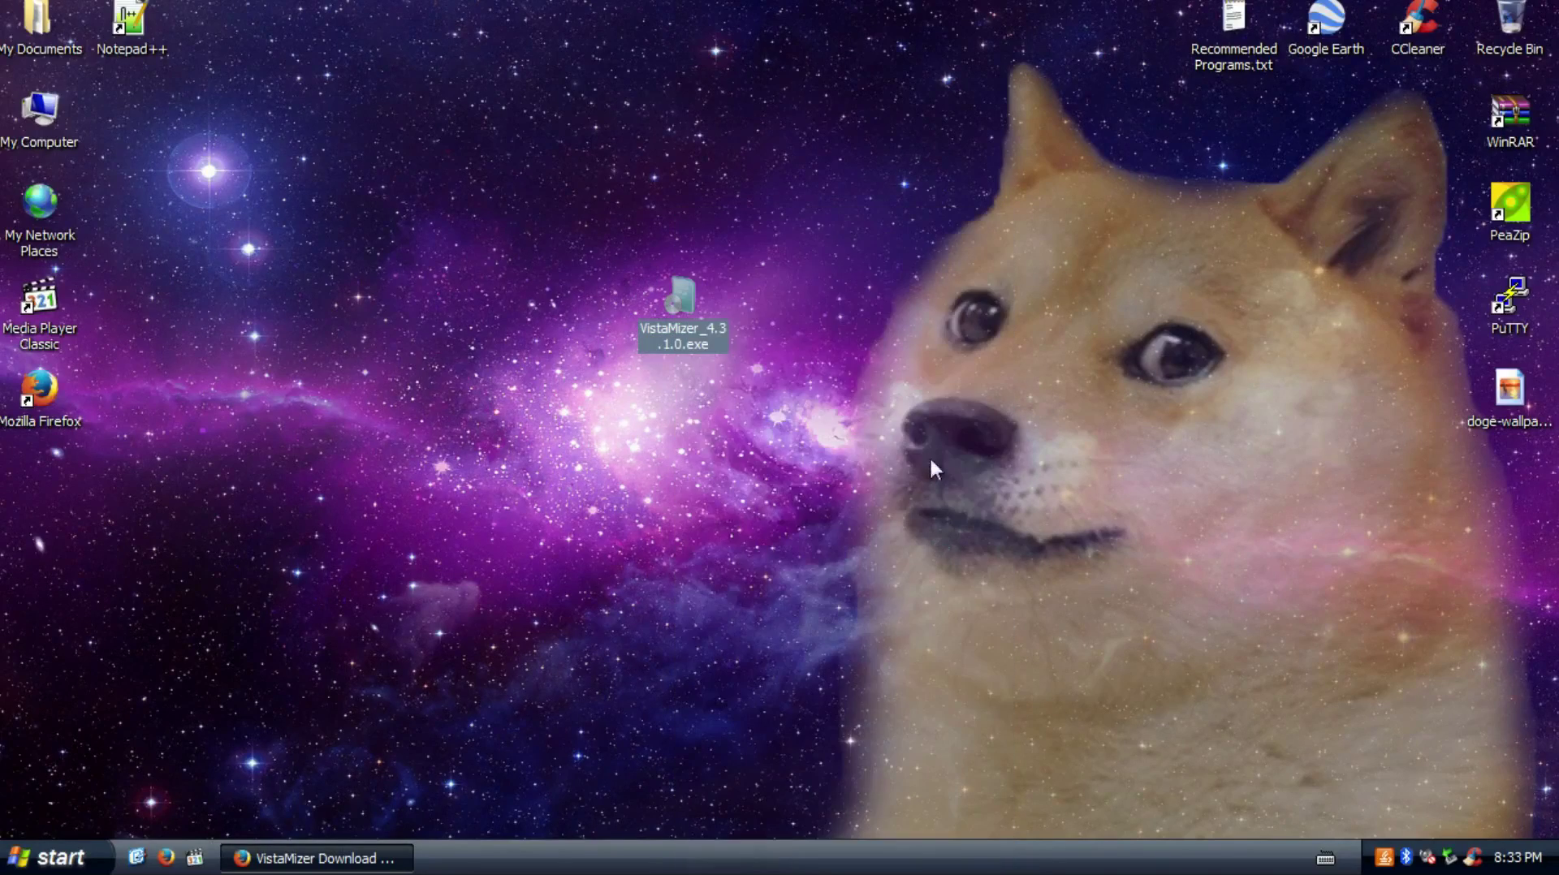
drag(827, 230, 698, 112)
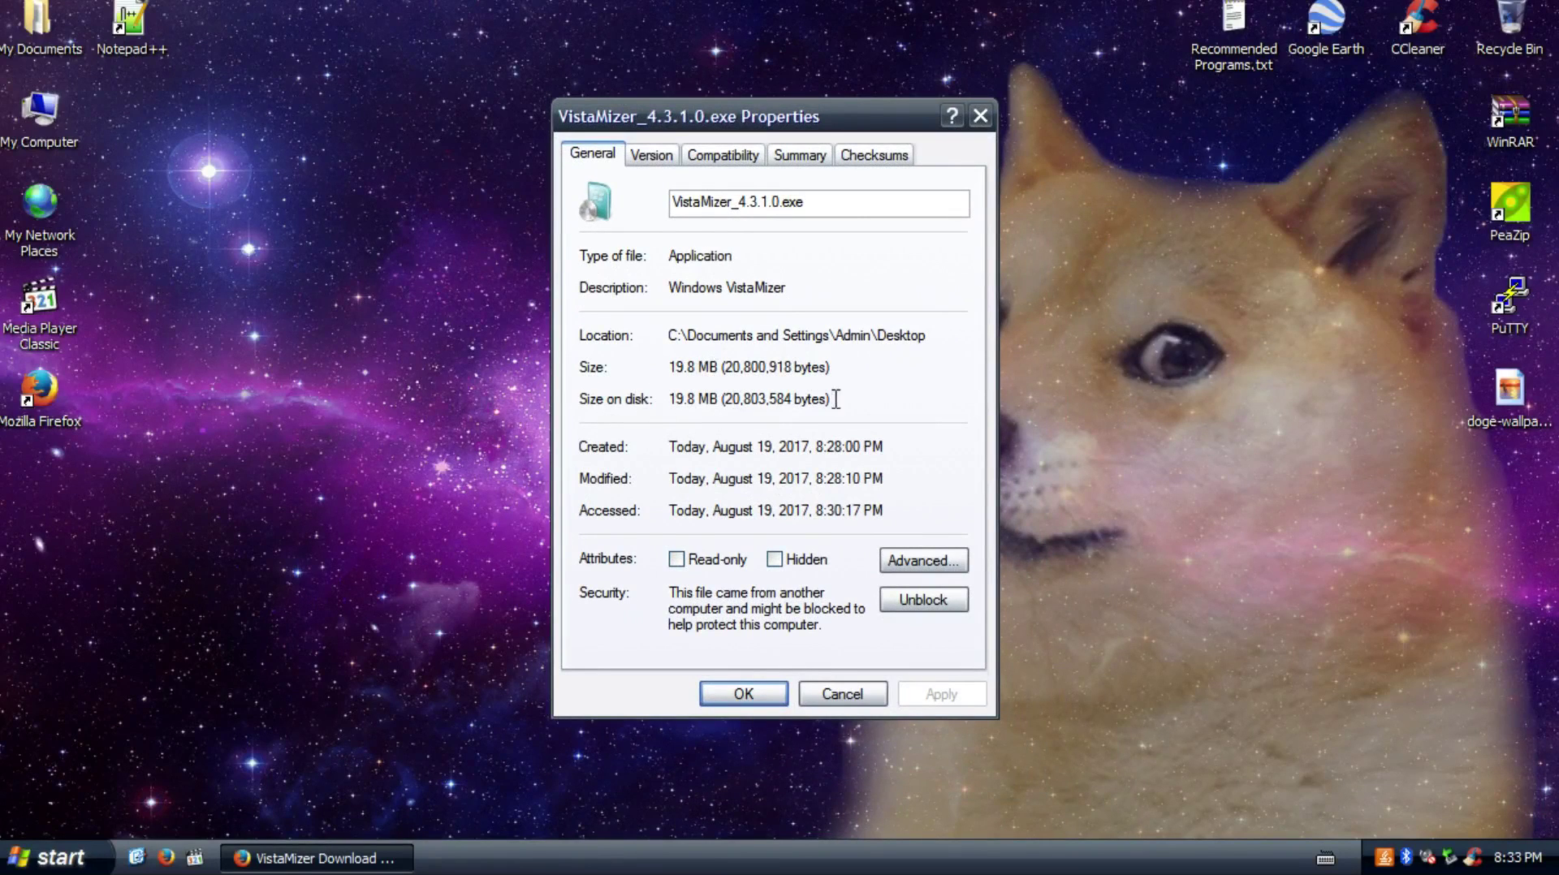
click(980, 116)
drag(725, 315, 815, 317)
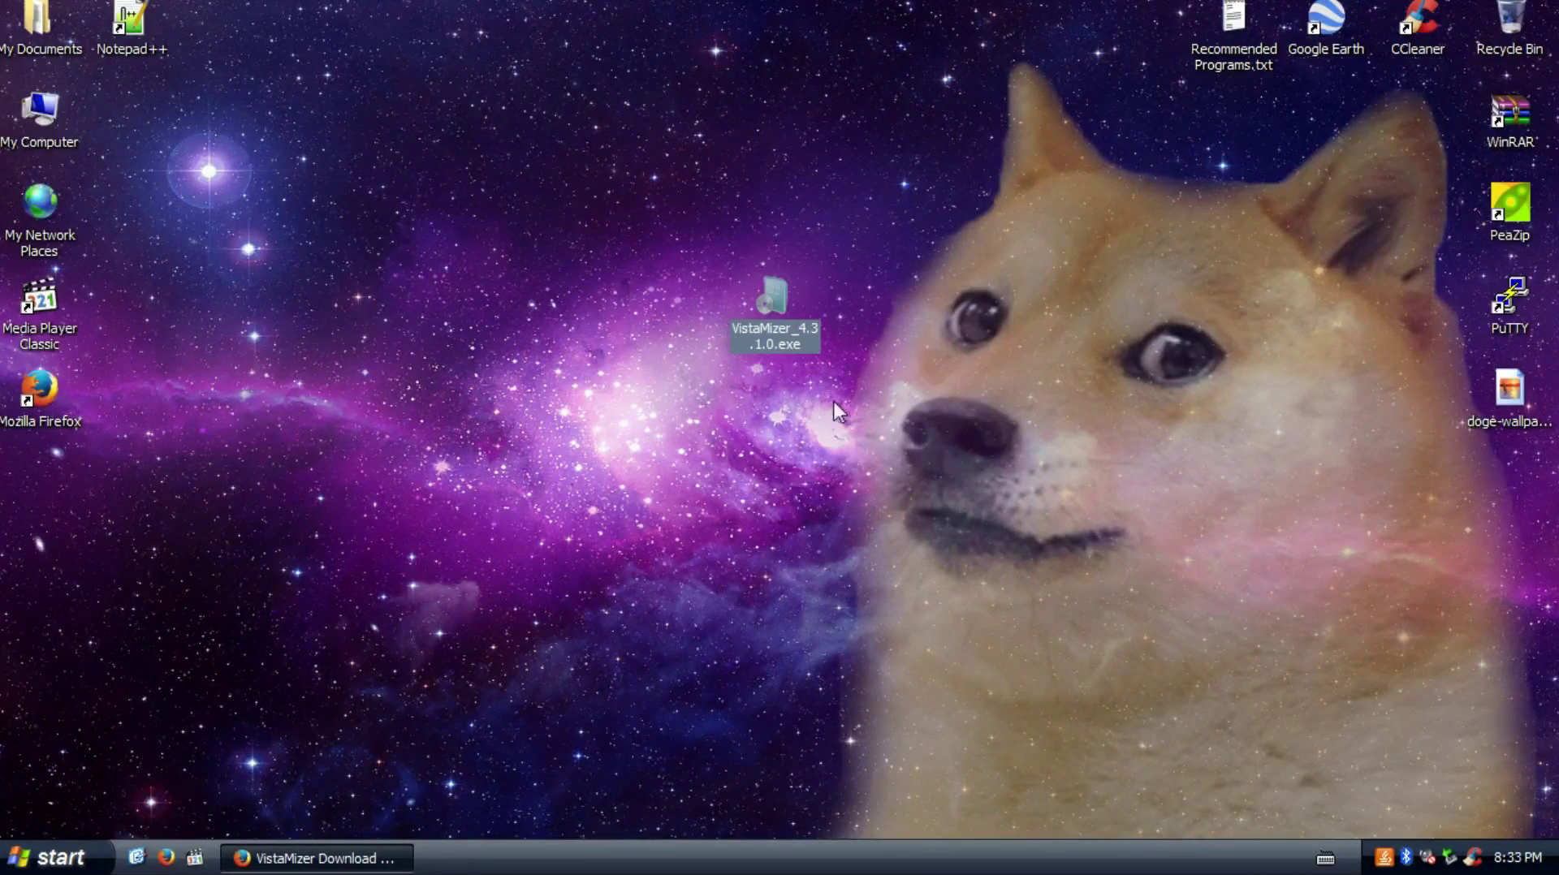
click(49, 858)
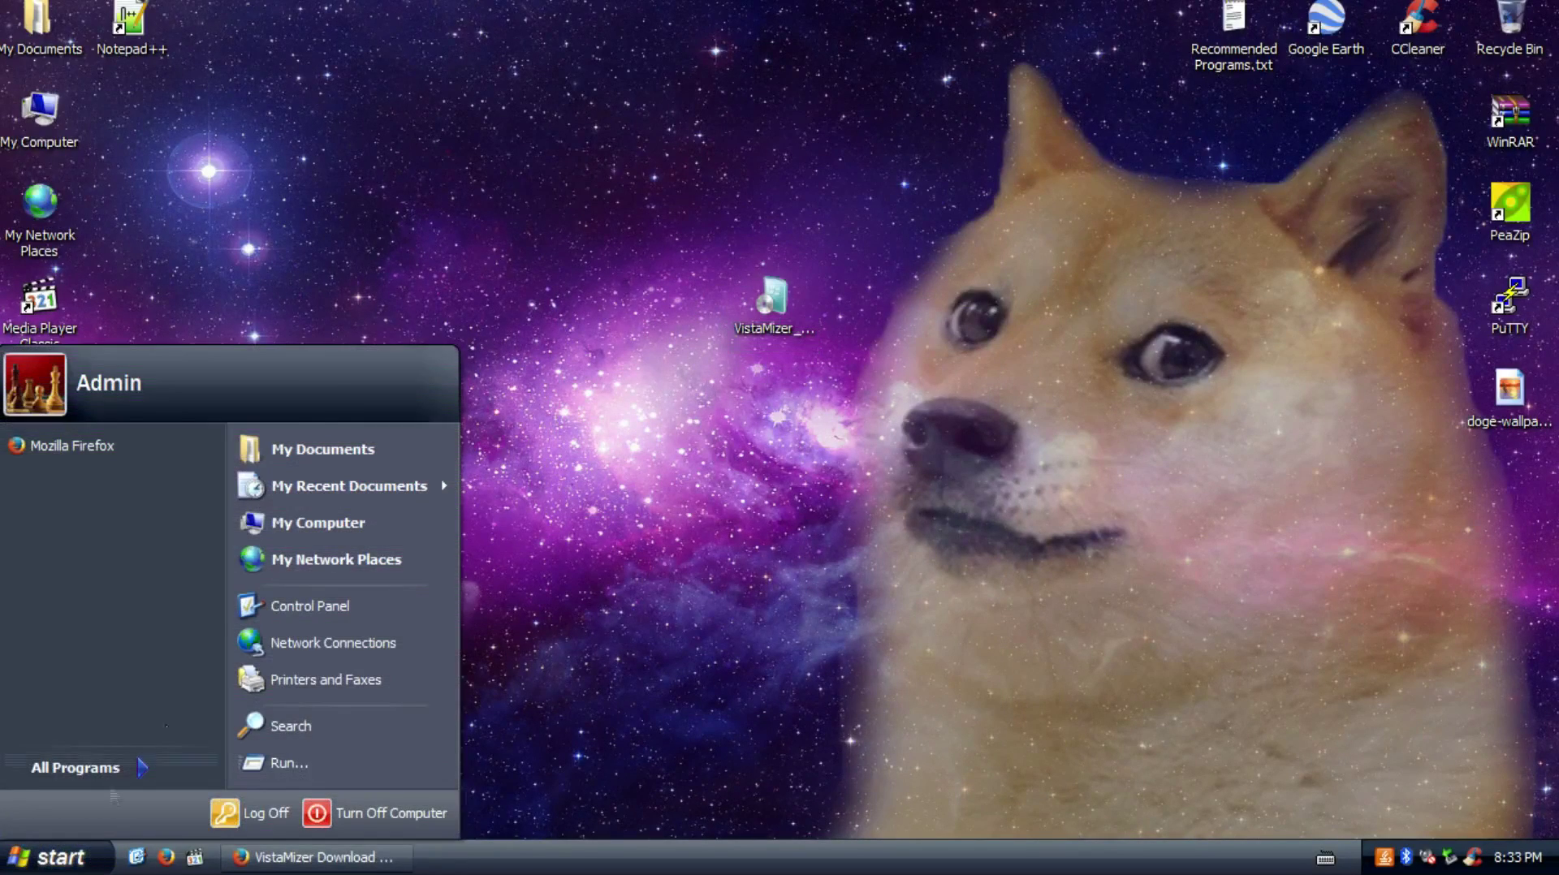
click(81, 861)
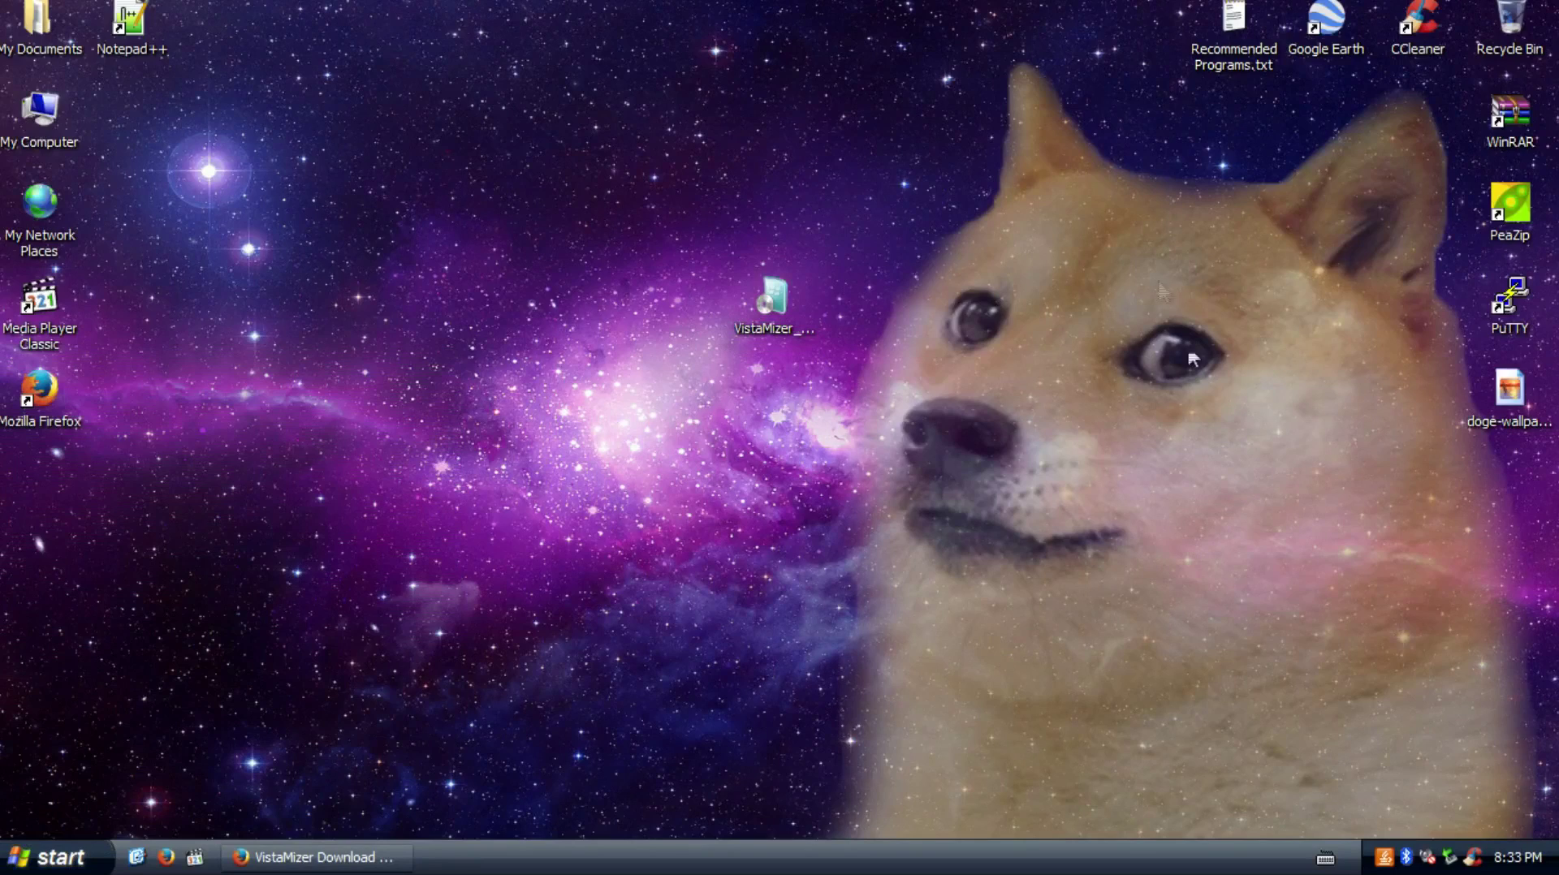
Run the VistaMizer_4.3.1.0.exe installer in English and proceed past its welcome page
double_click(775, 302)
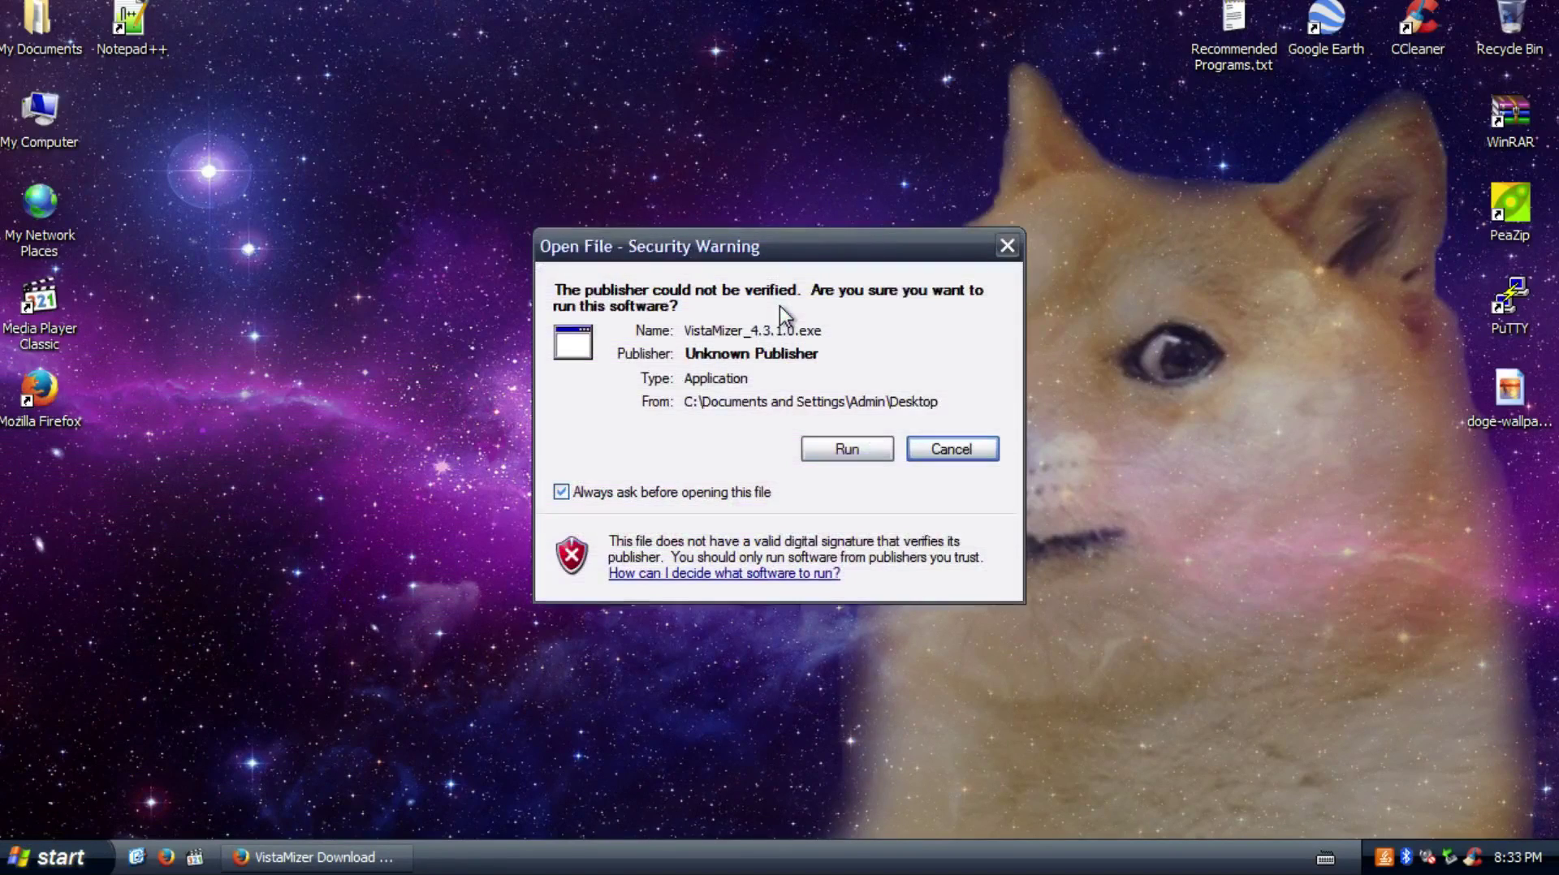
click(812, 454)
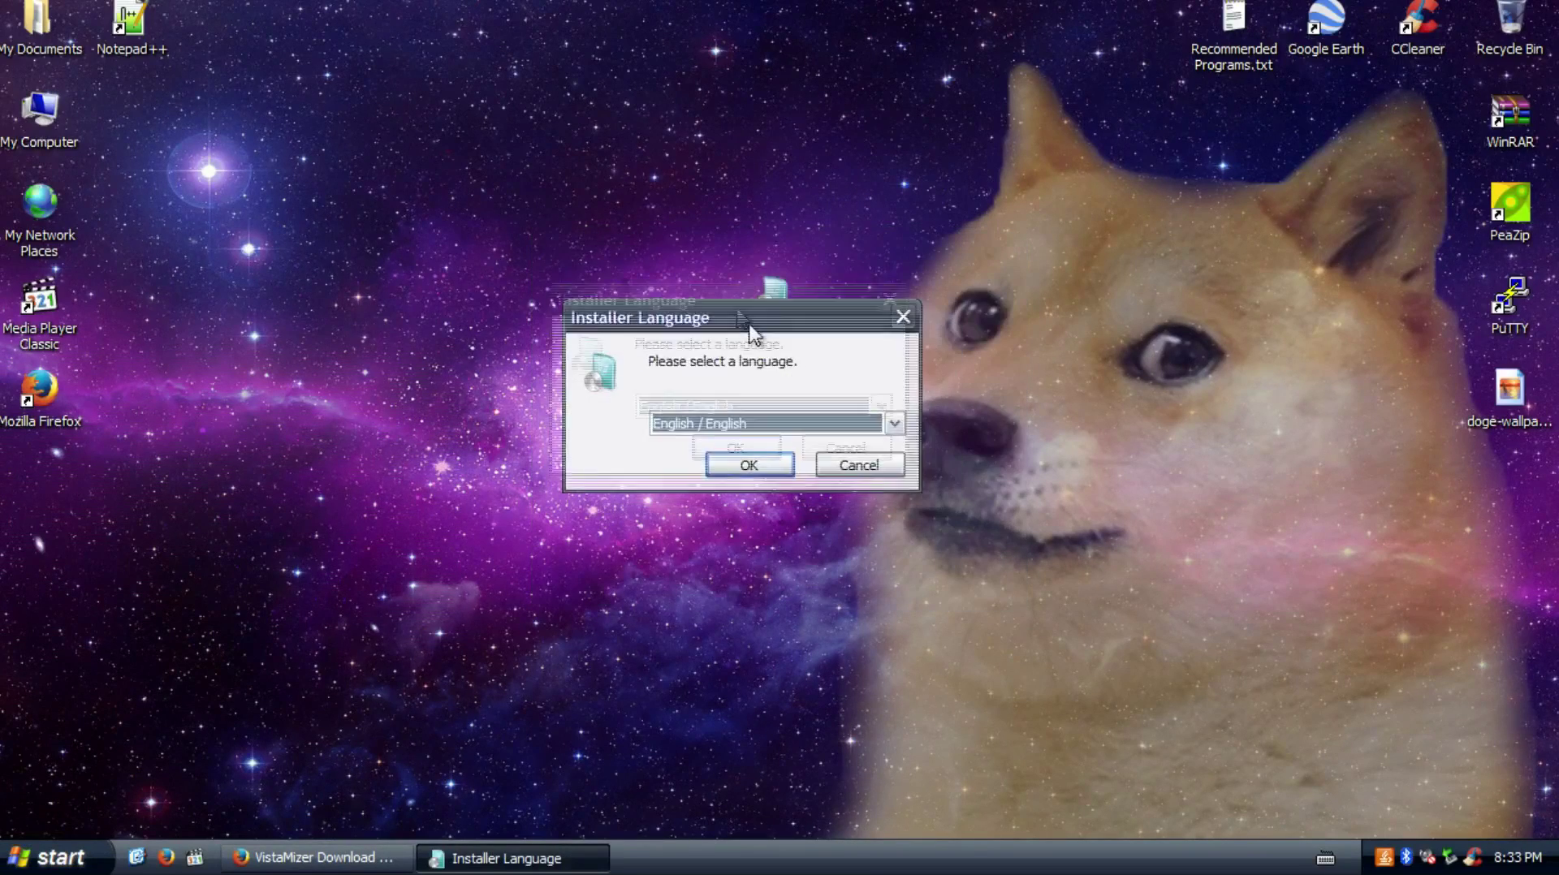
click(727, 434)
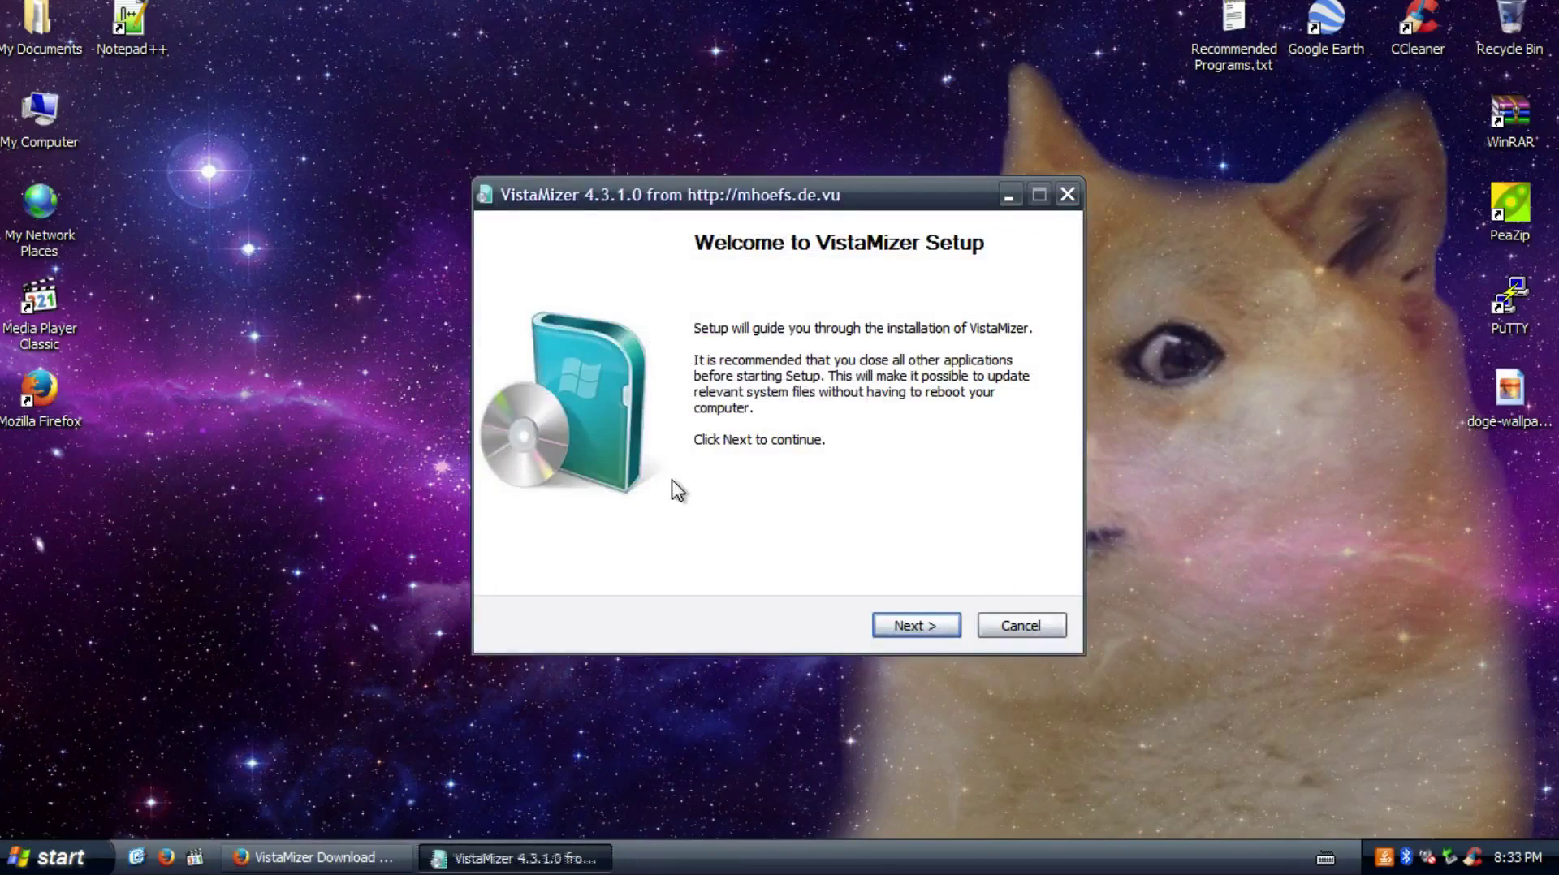
drag(873, 203, 823, 144)
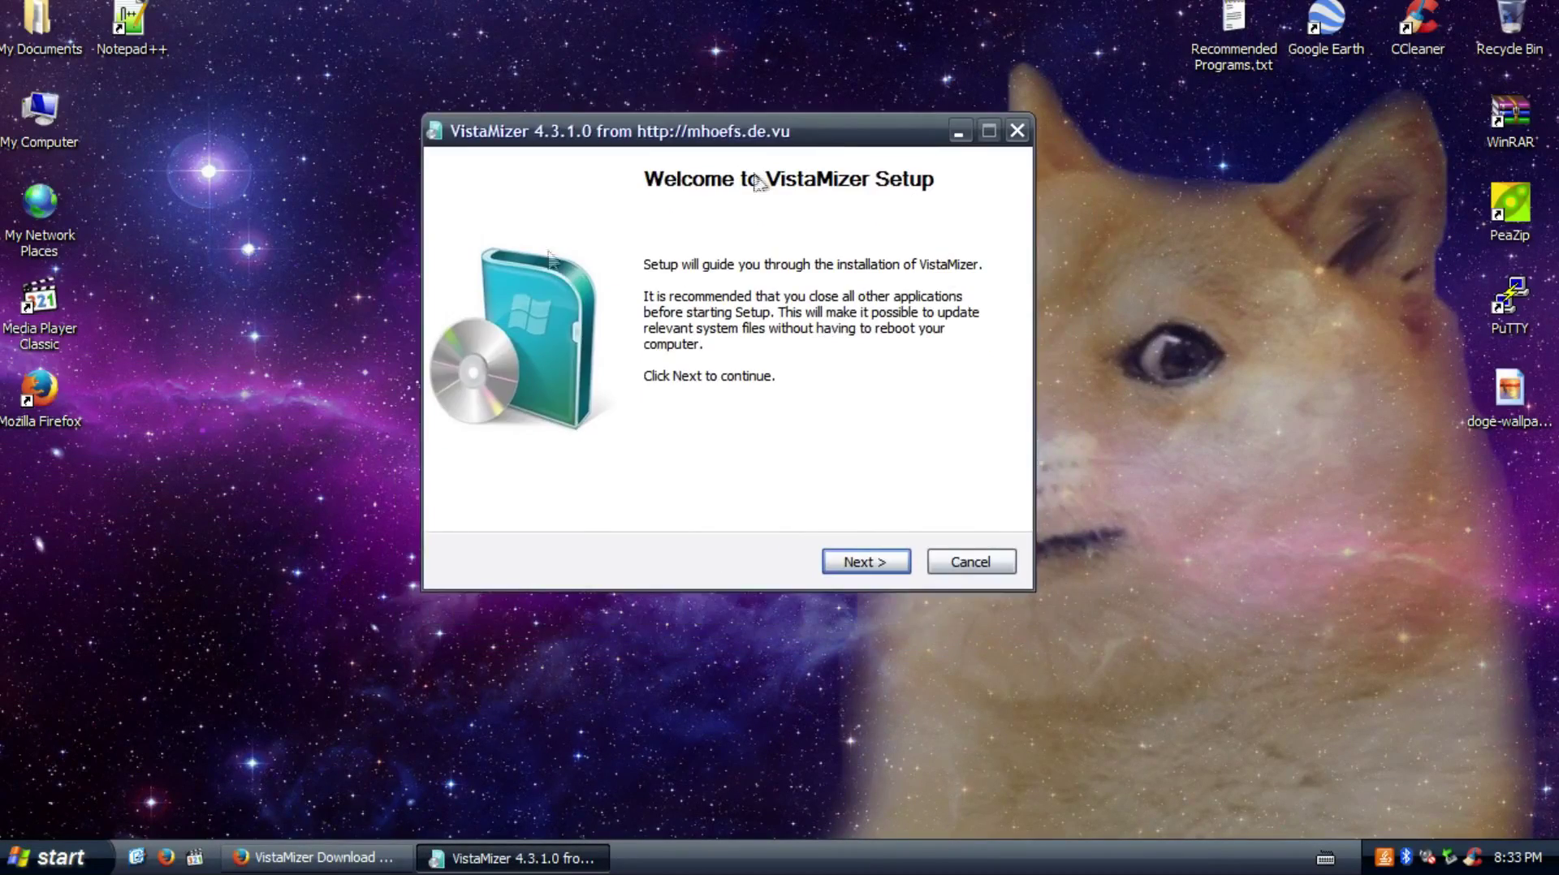
mouse_move(671, 135)
mouse_down()
mouse_move(703, 150)
mouse_move(677, 157)
mouse_up()
click(844, 579)
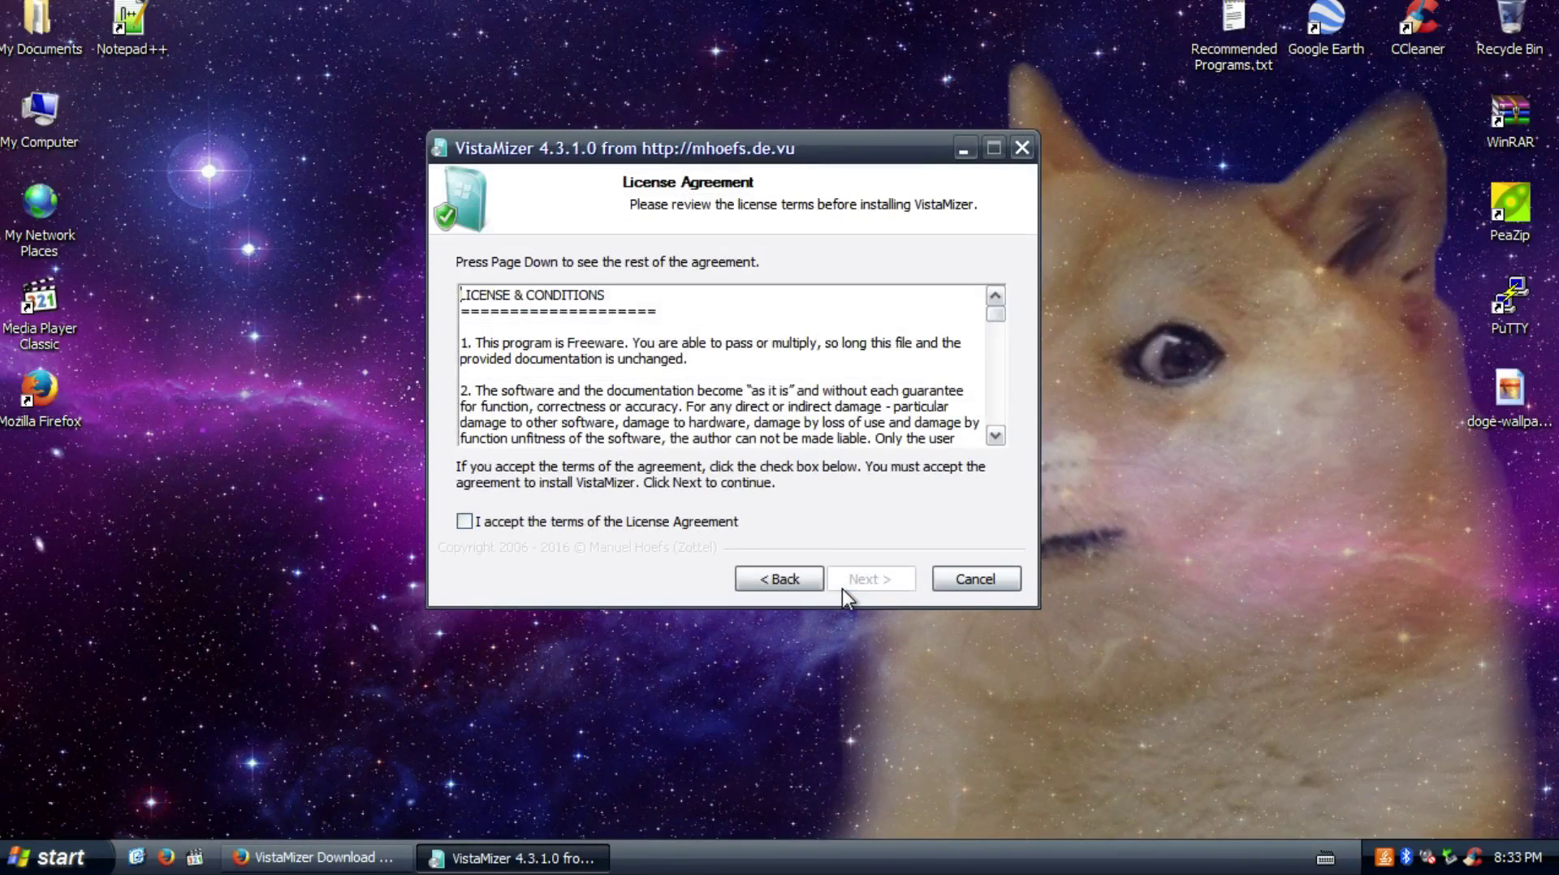
Accept both VistaMizer license agreements and continue with the Normal Installation method
click(526, 522)
click(844, 579)
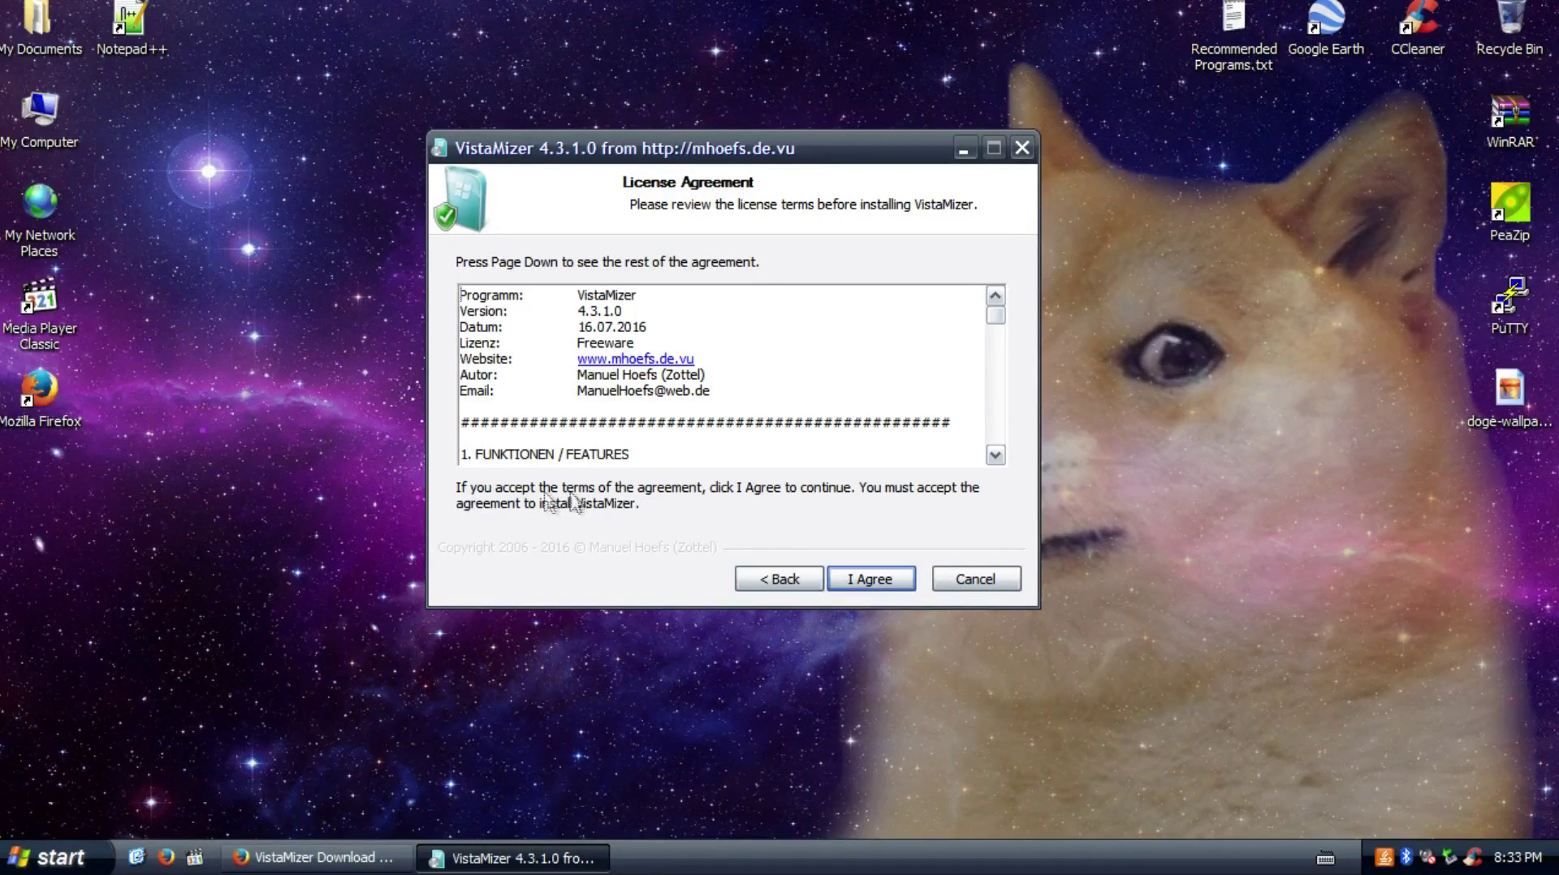
scroll(773, 454, down, 15)
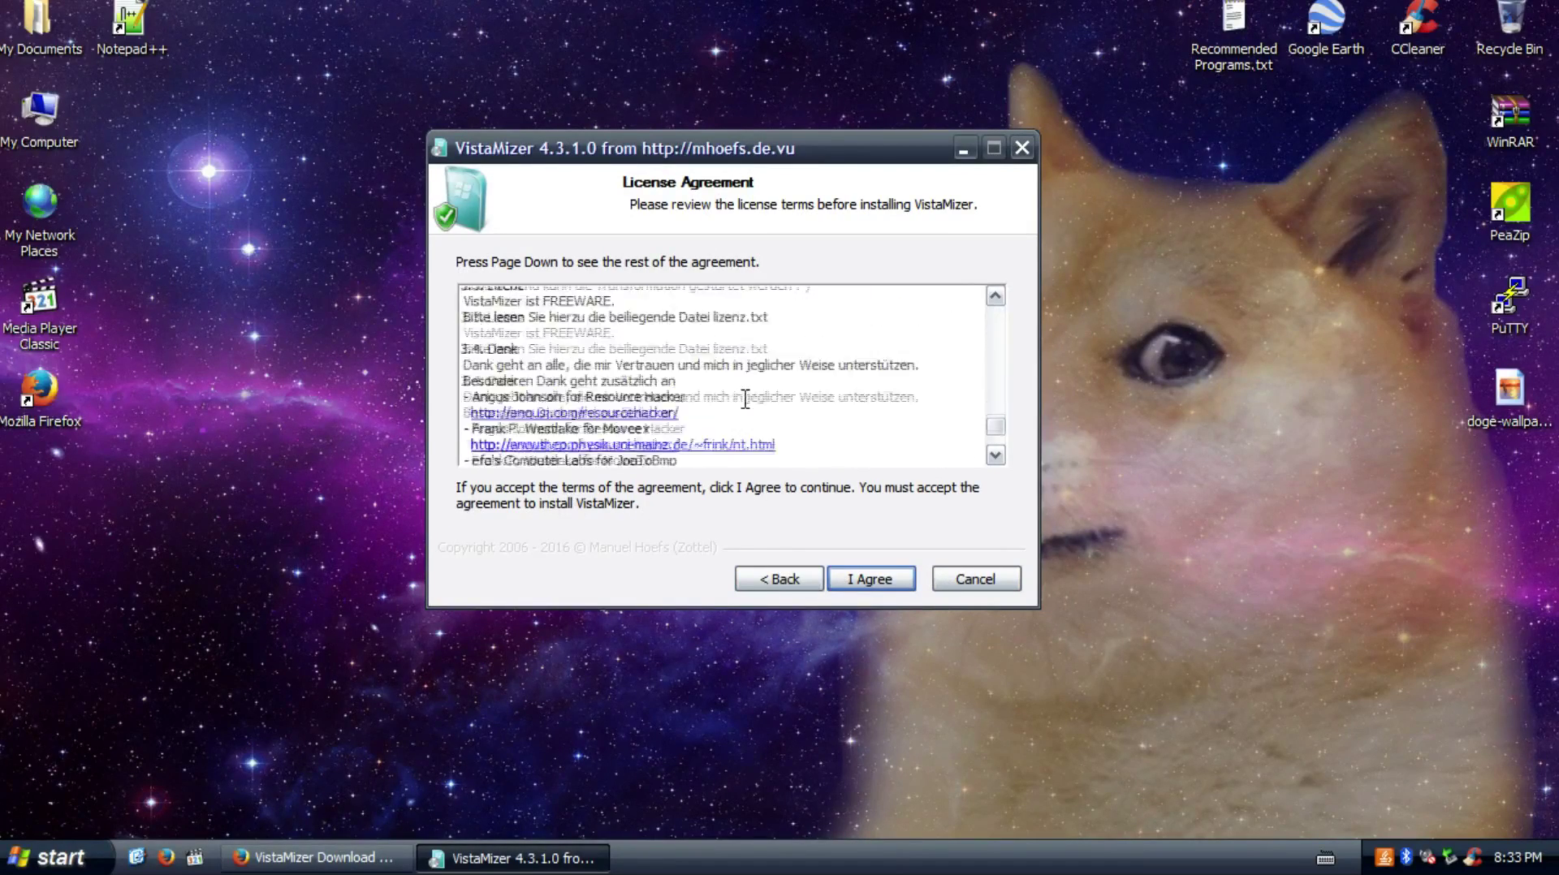
scroll(745, 398, up, 15)
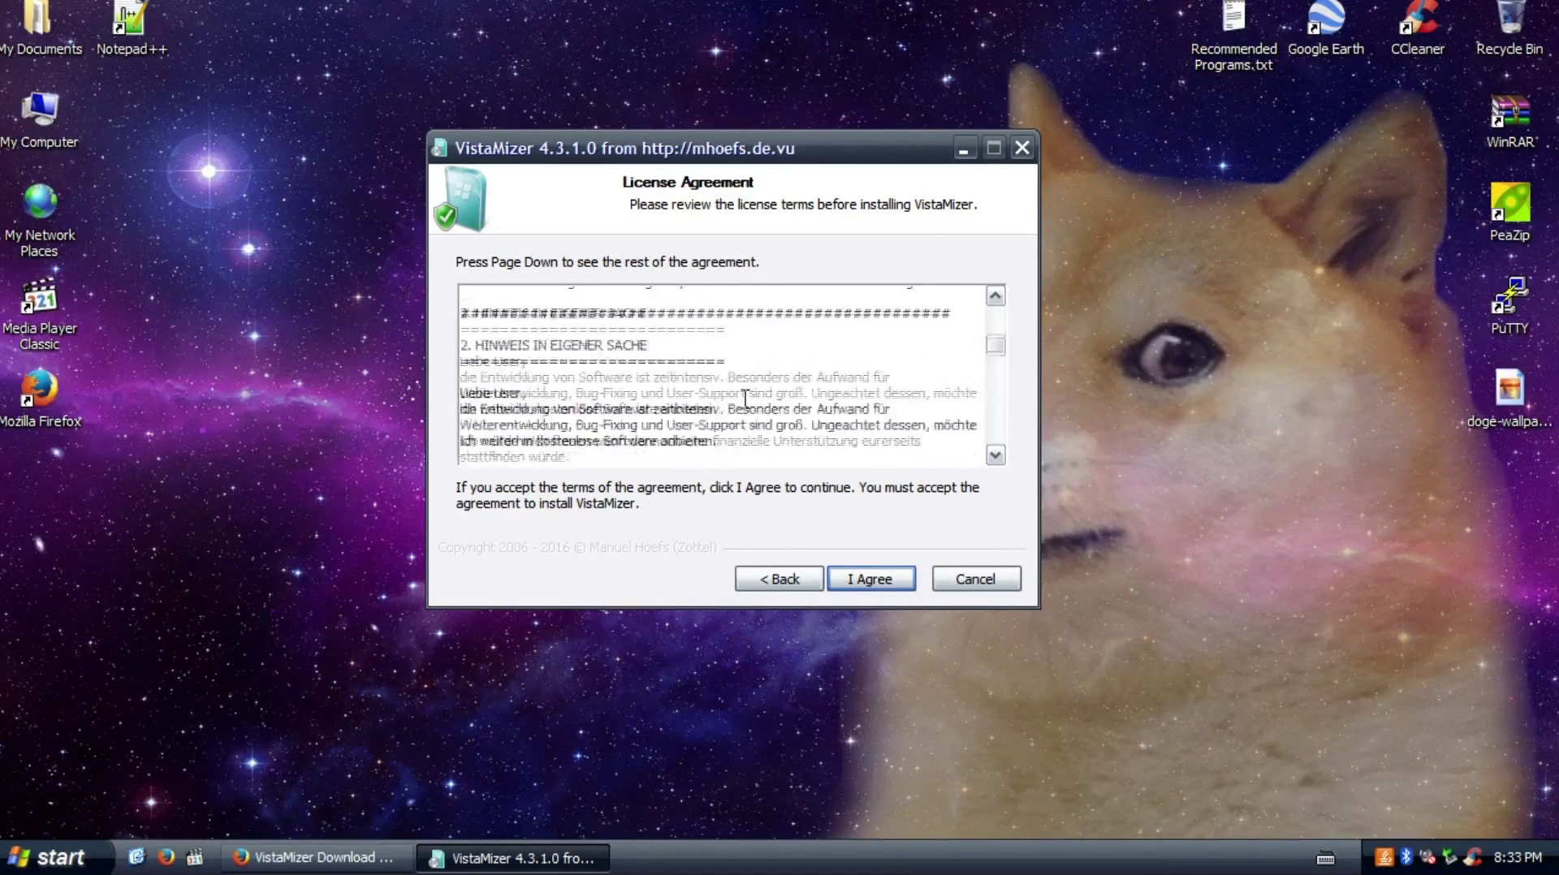
click(852, 590)
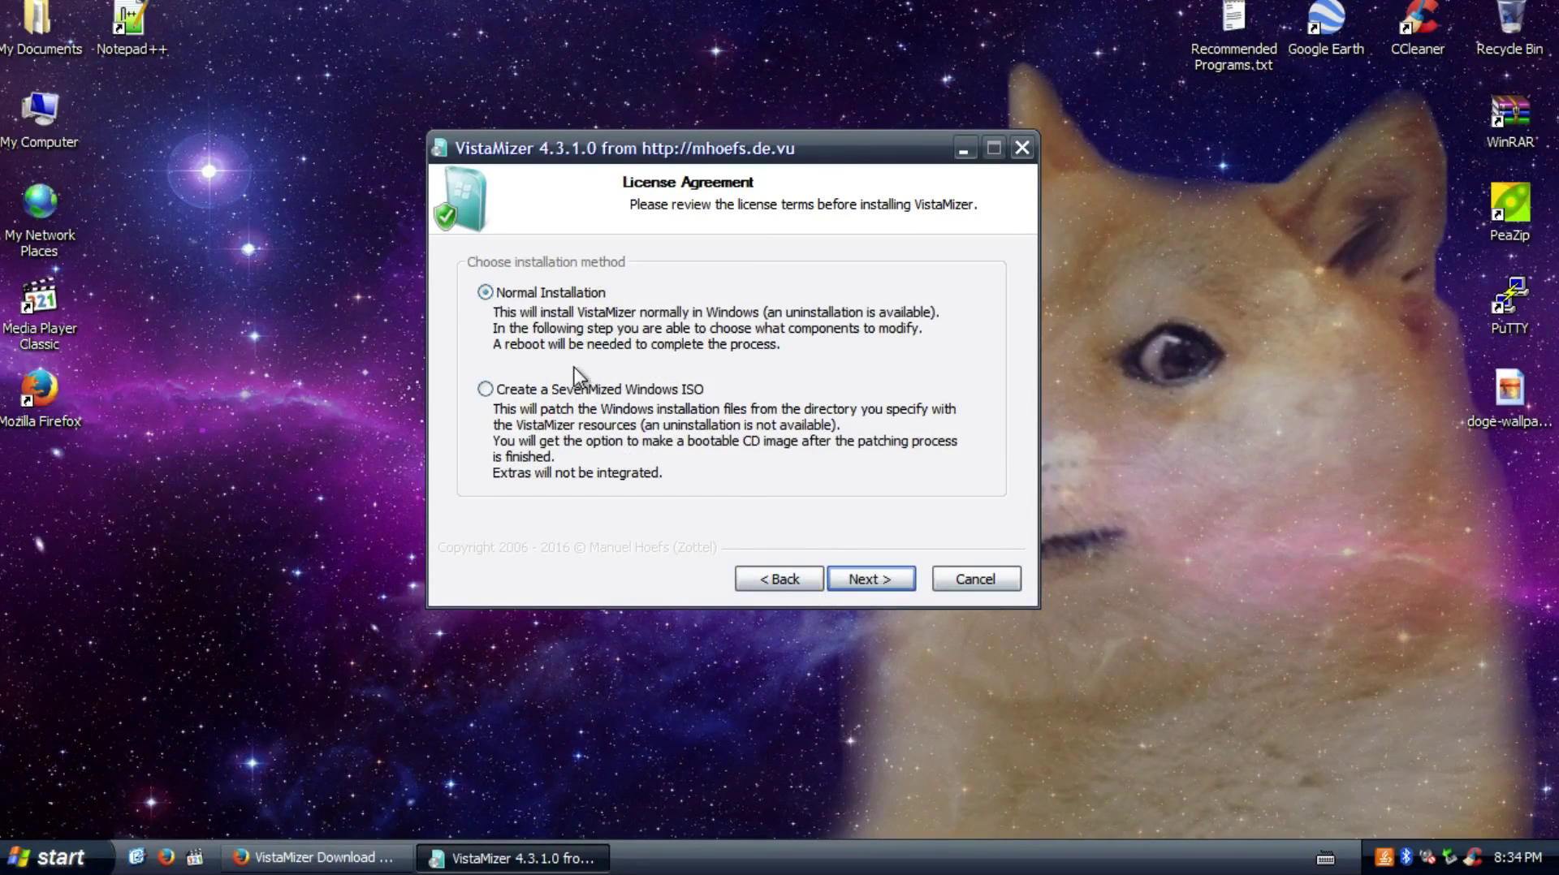
click(890, 578)
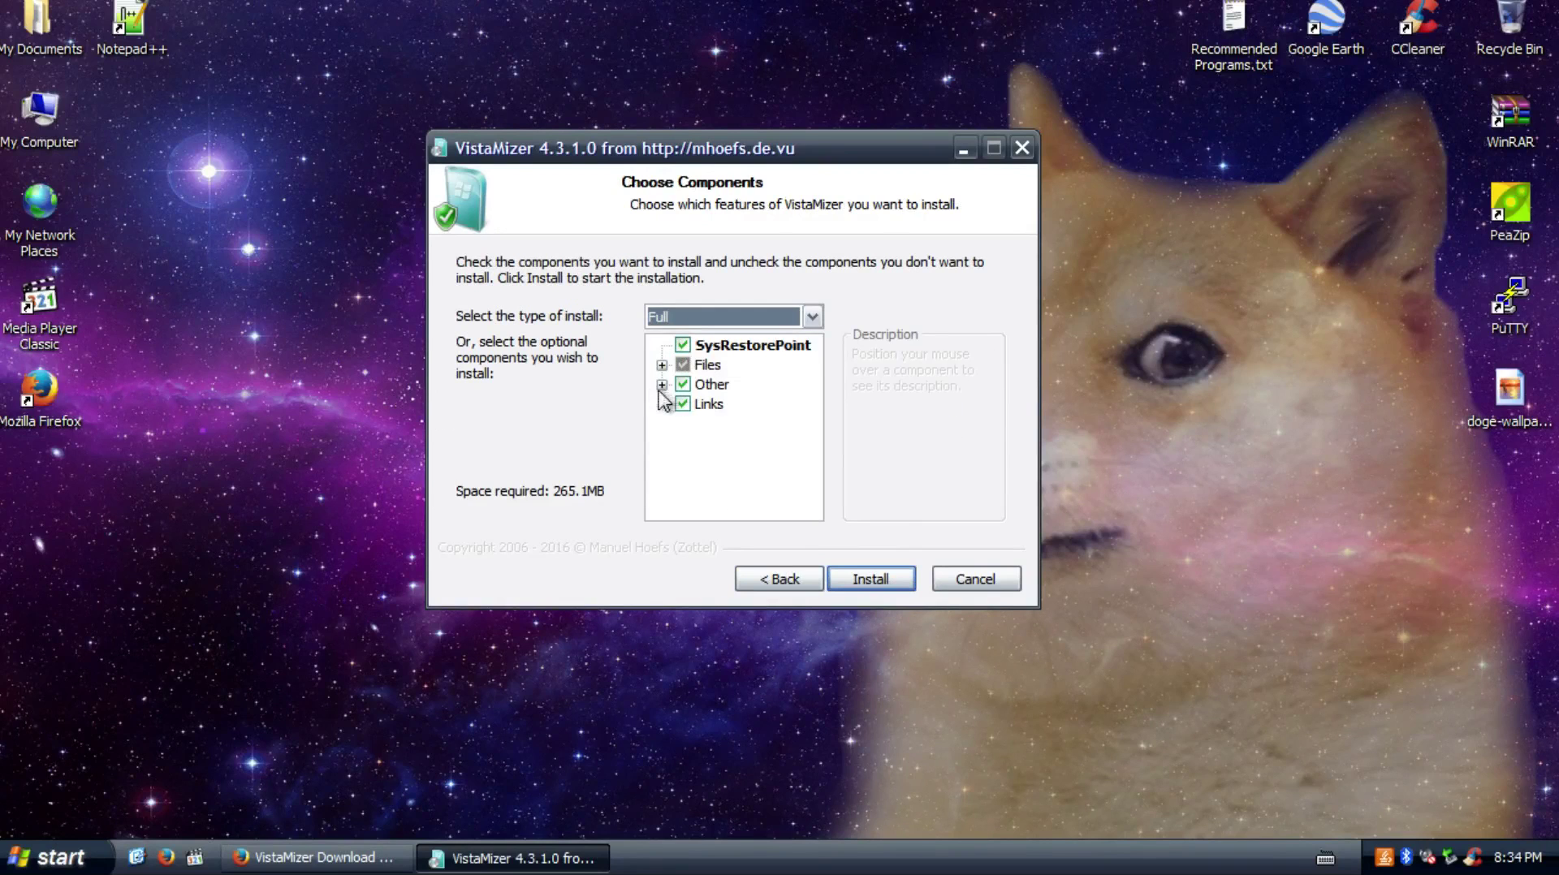
Review the optional components and install types, keep the Full type, and start installing VistaMizer
click(662, 364)
click(663, 364)
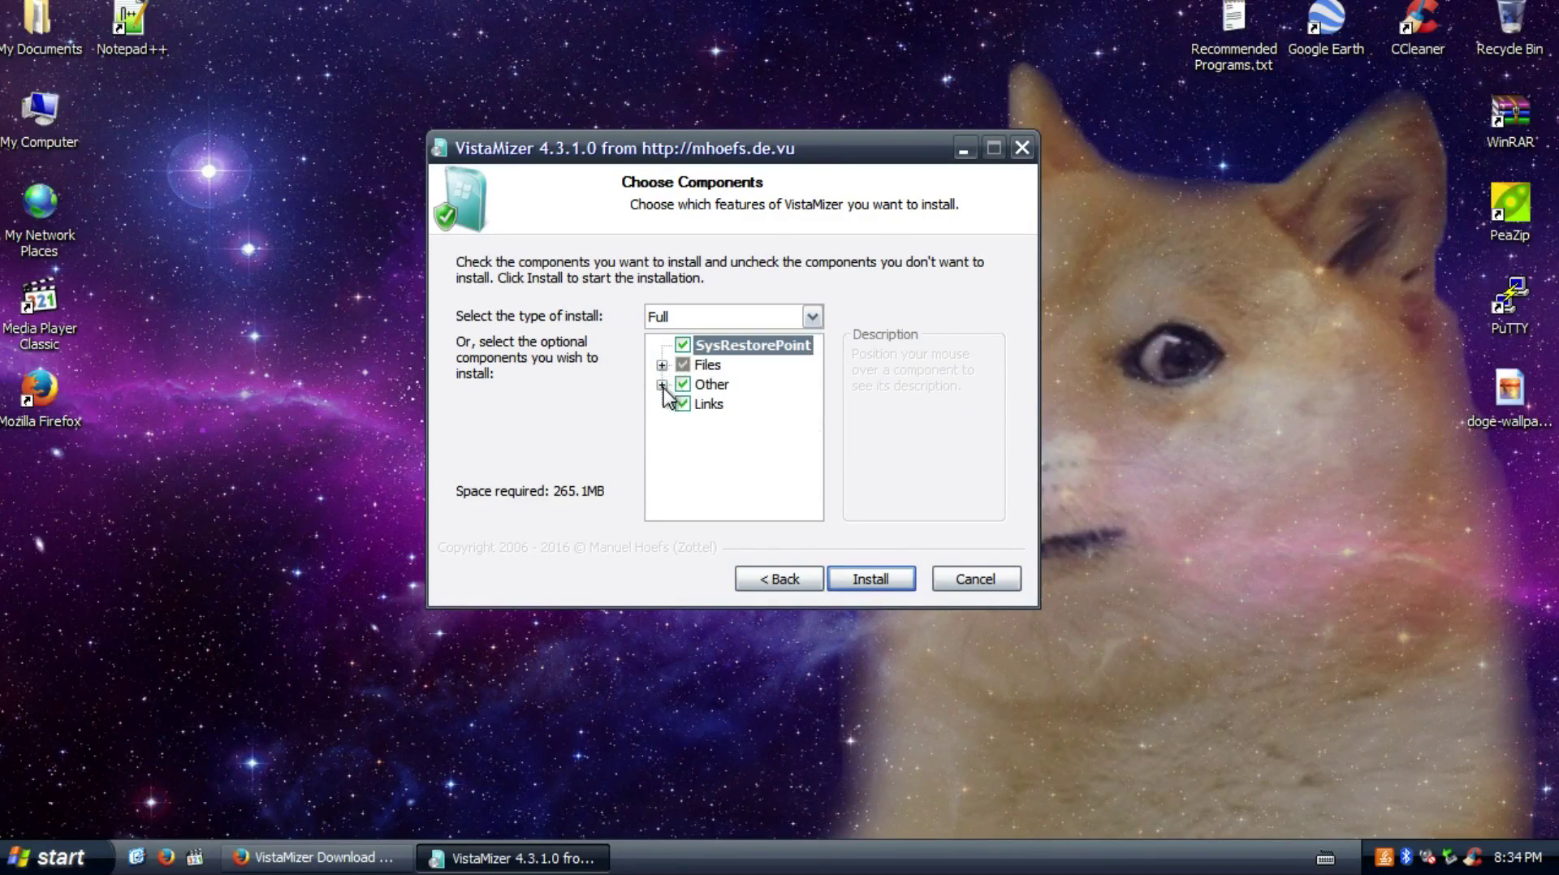
click(662, 384)
click(662, 345)
click(730, 315)
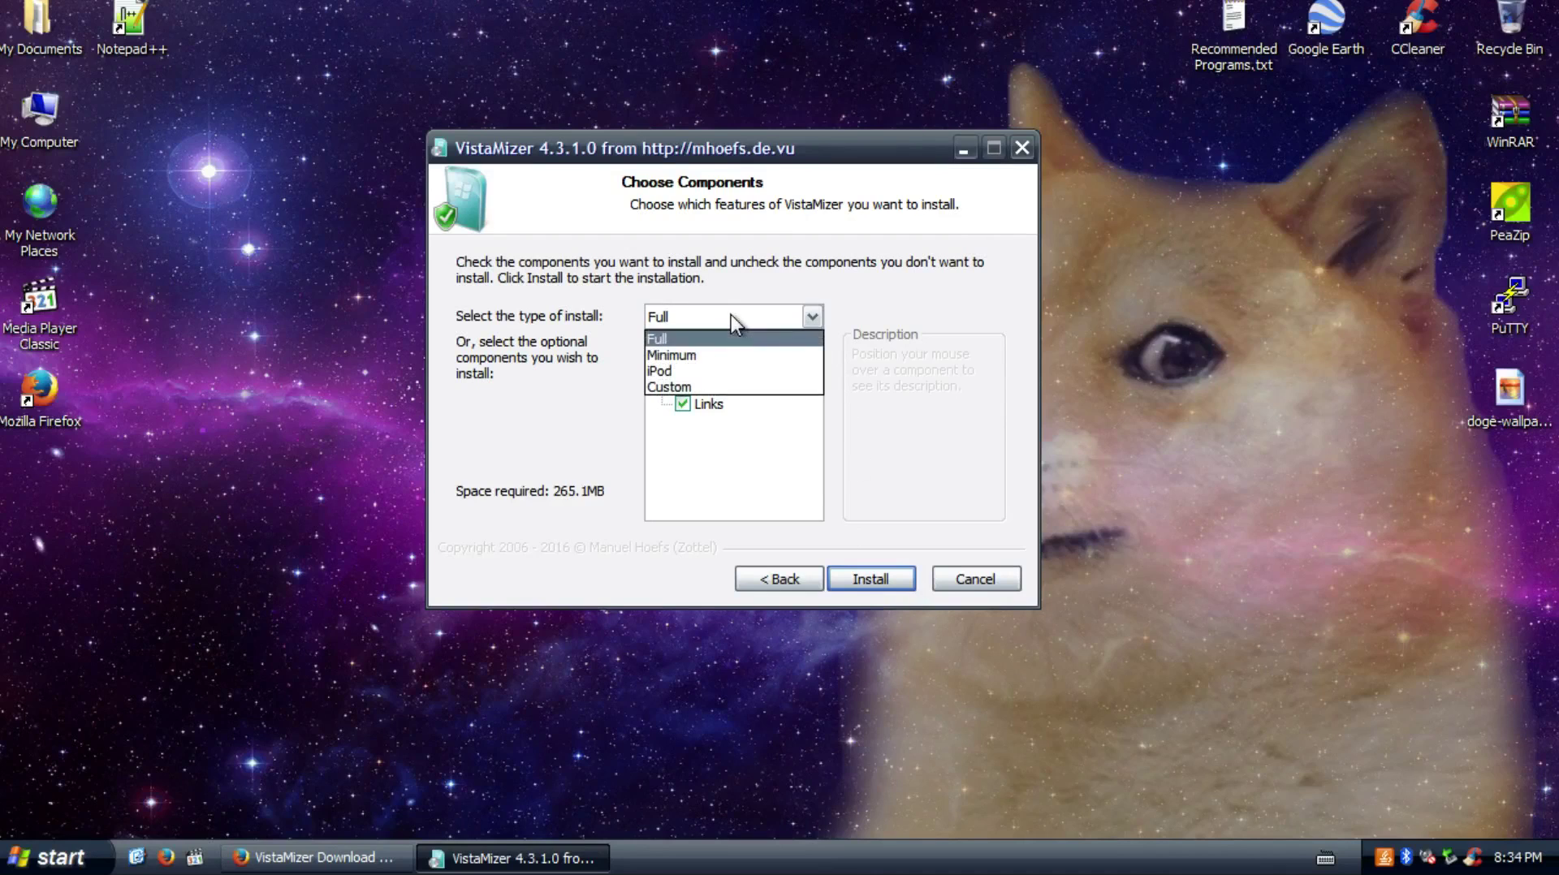
click(730, 316)
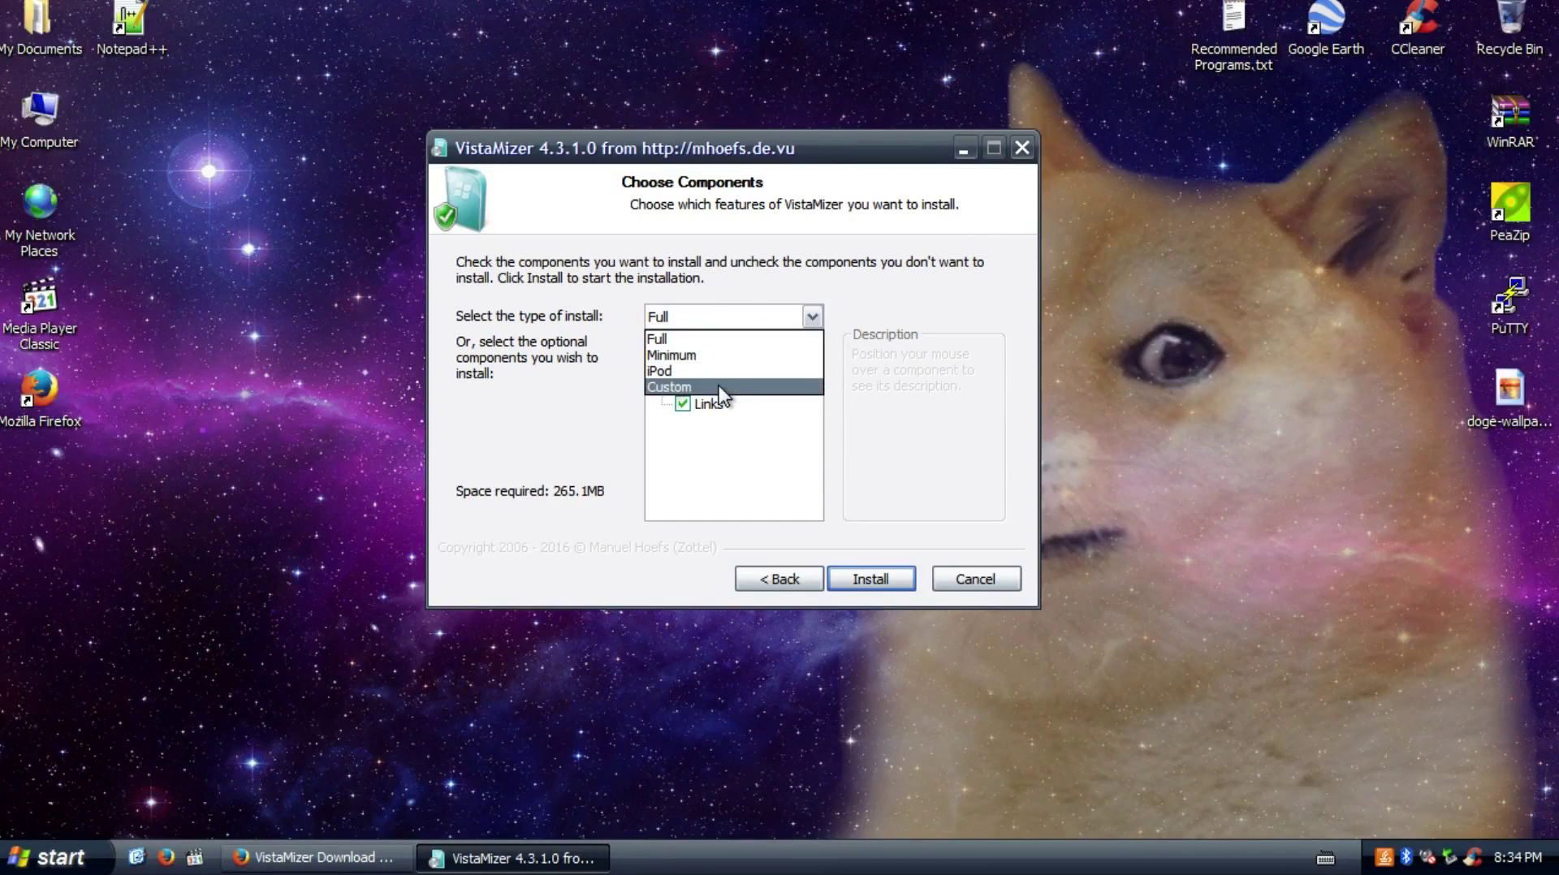
click(722, 319)
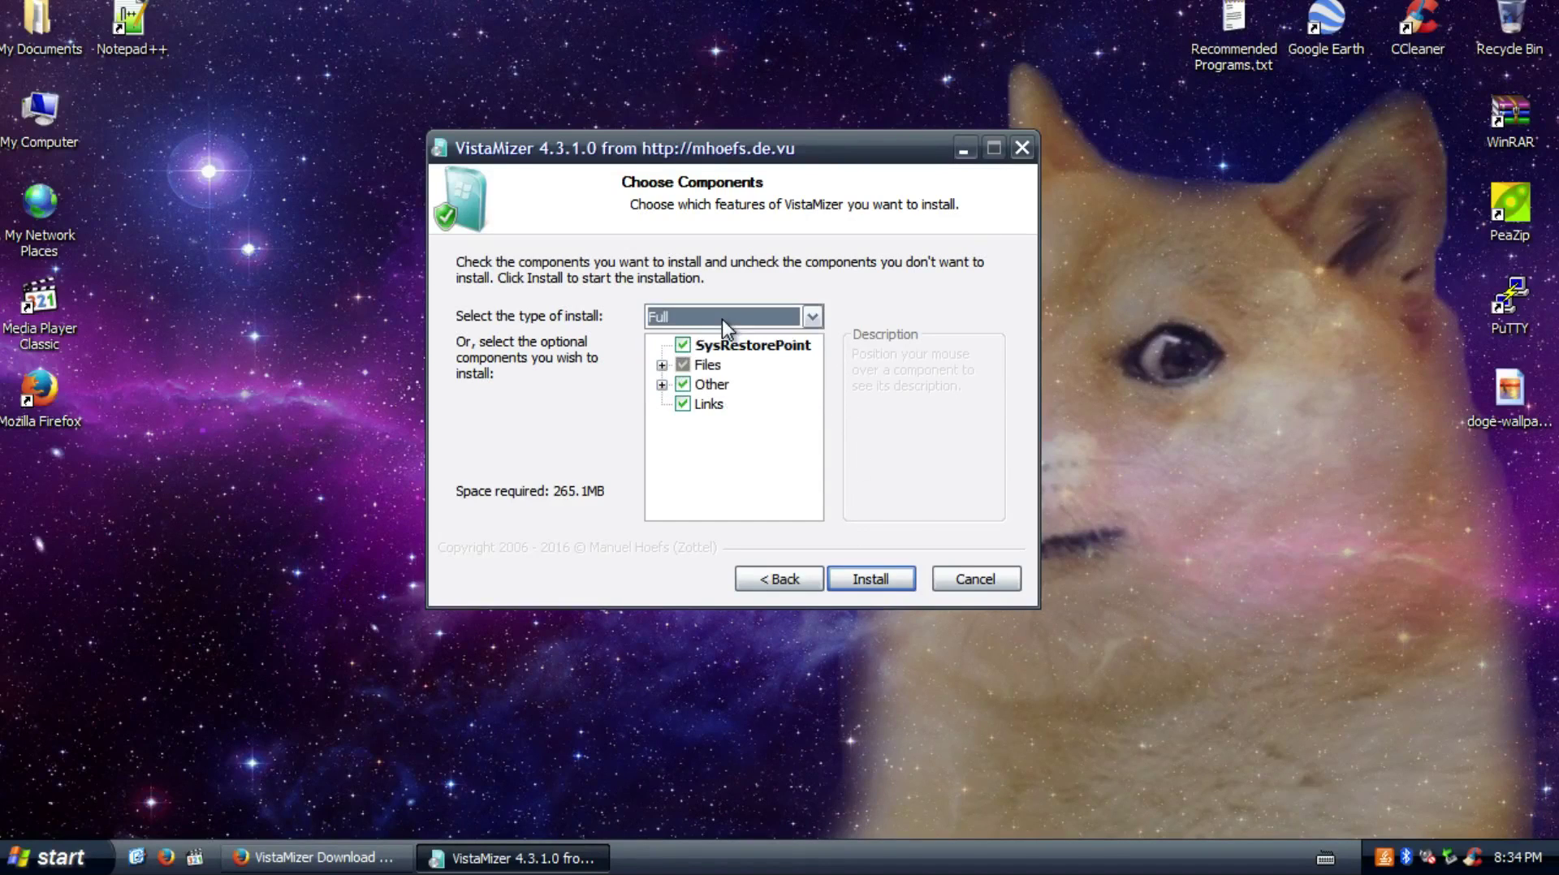
click(859, 581)
drag(658, 153, 691, 167)
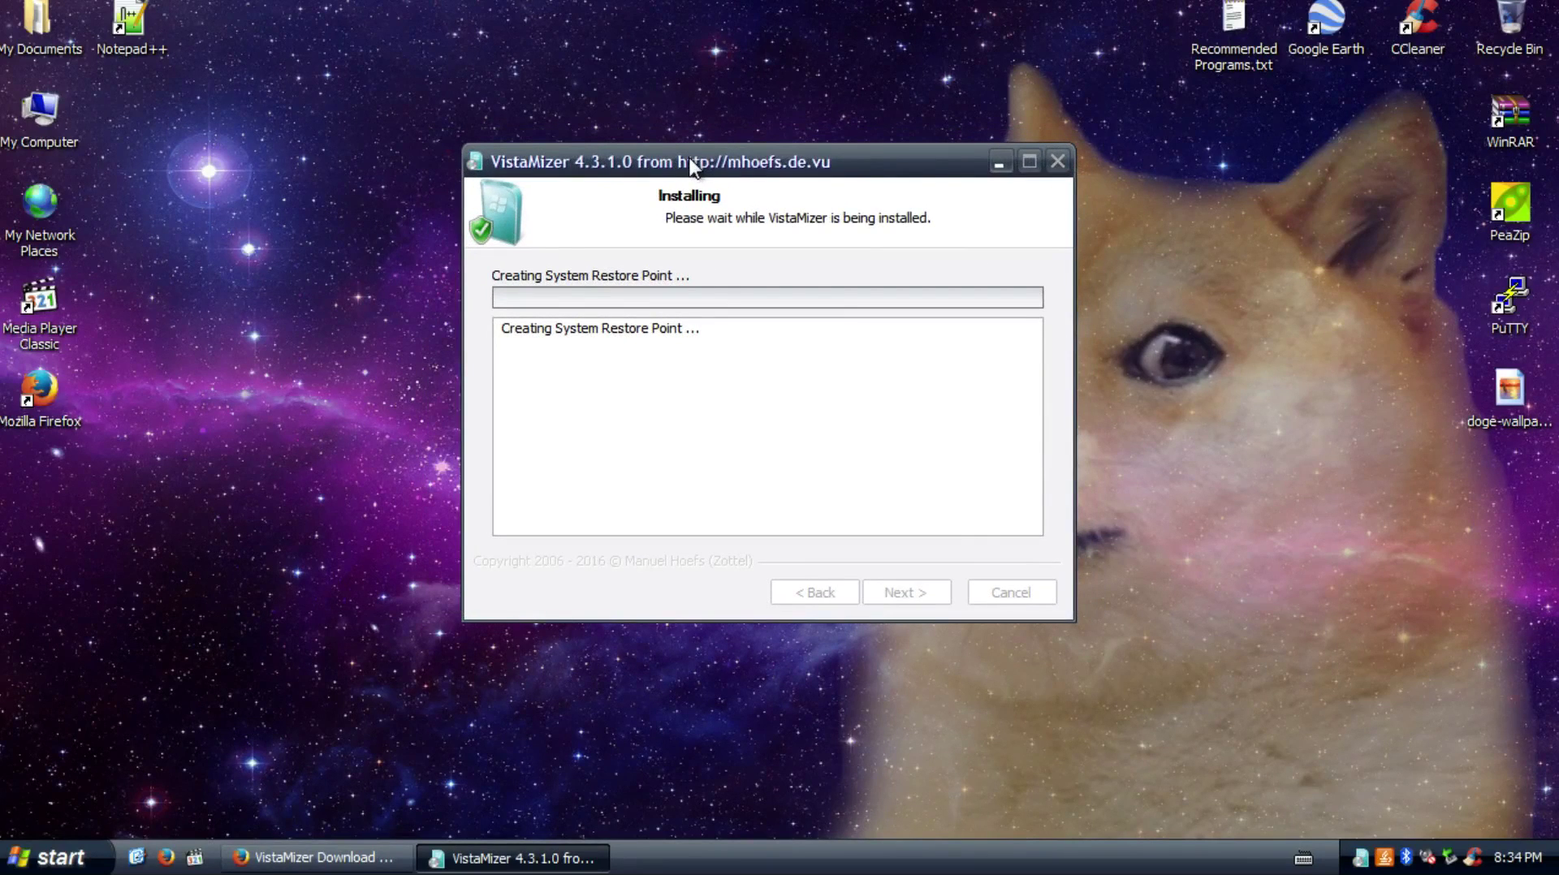
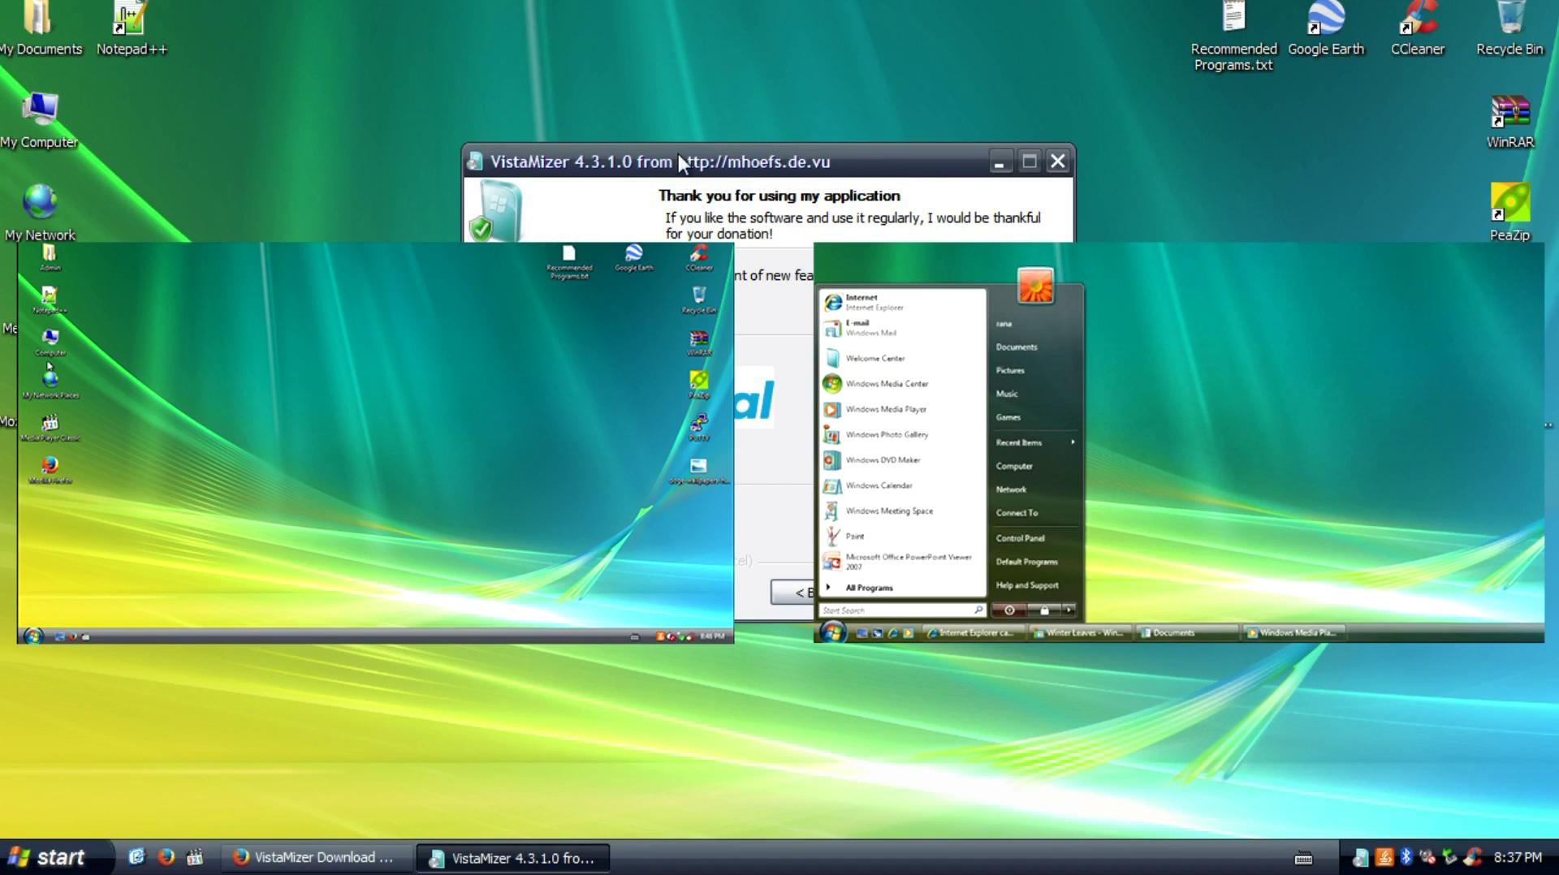
Reposition the VistaMizer installer window and proceed past its PayPal donation page
mouse_move(723, 151)
mouse_down()
mouse_move(459, 195)
mouse_move(317, 175)
mouse_move(795, 195)
mouse_move(751, 151)
mouse_move(670, 146)
mouse_move(716, 143)
mouse_move(700, 142)
mouse_up()
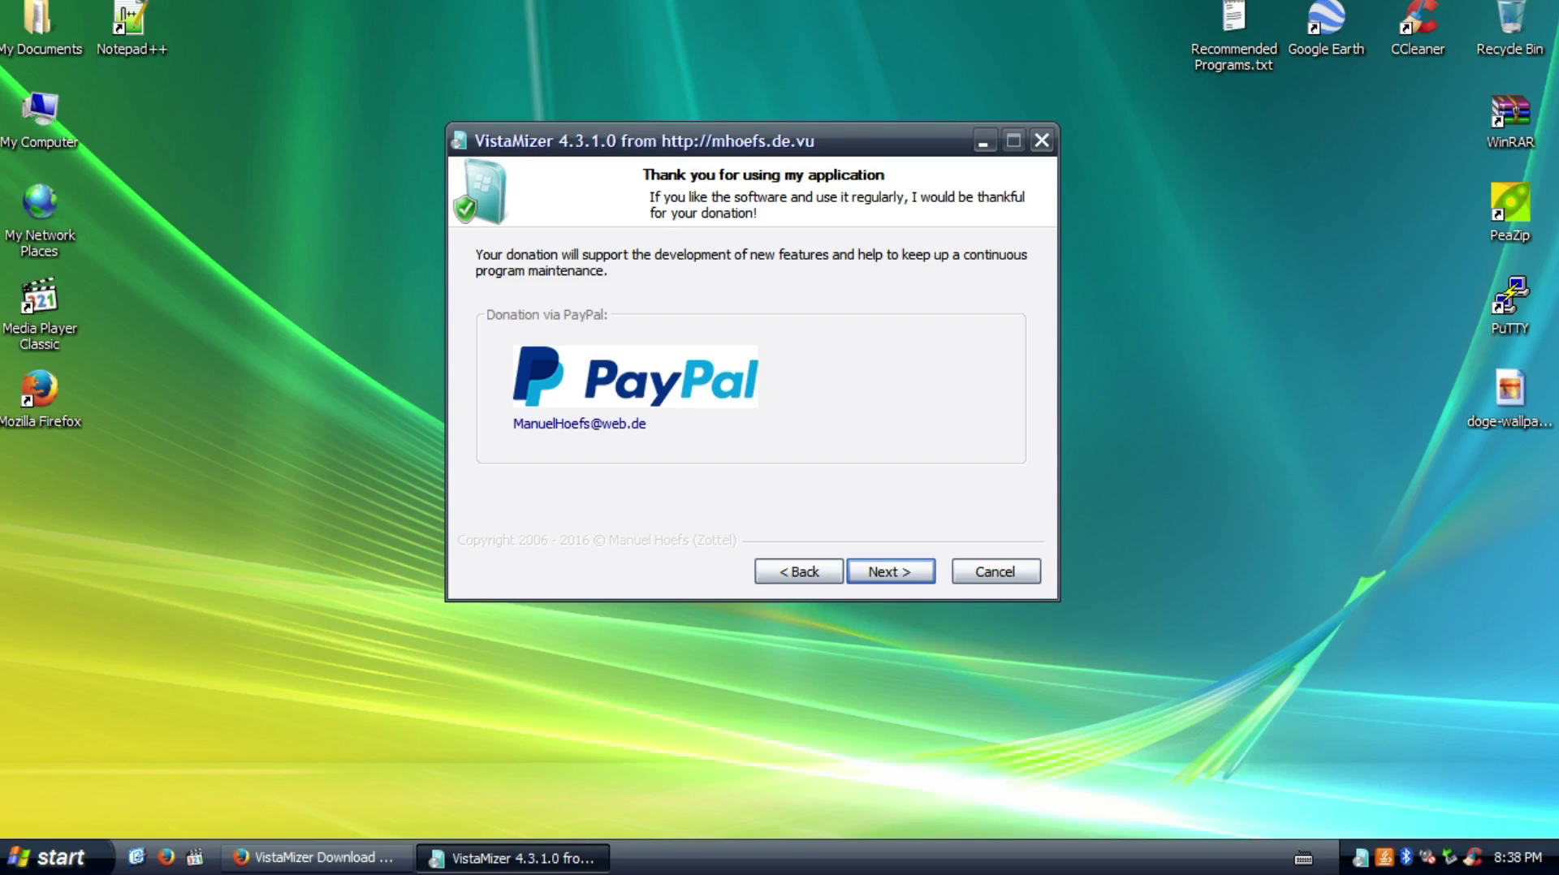
click(890, 573)
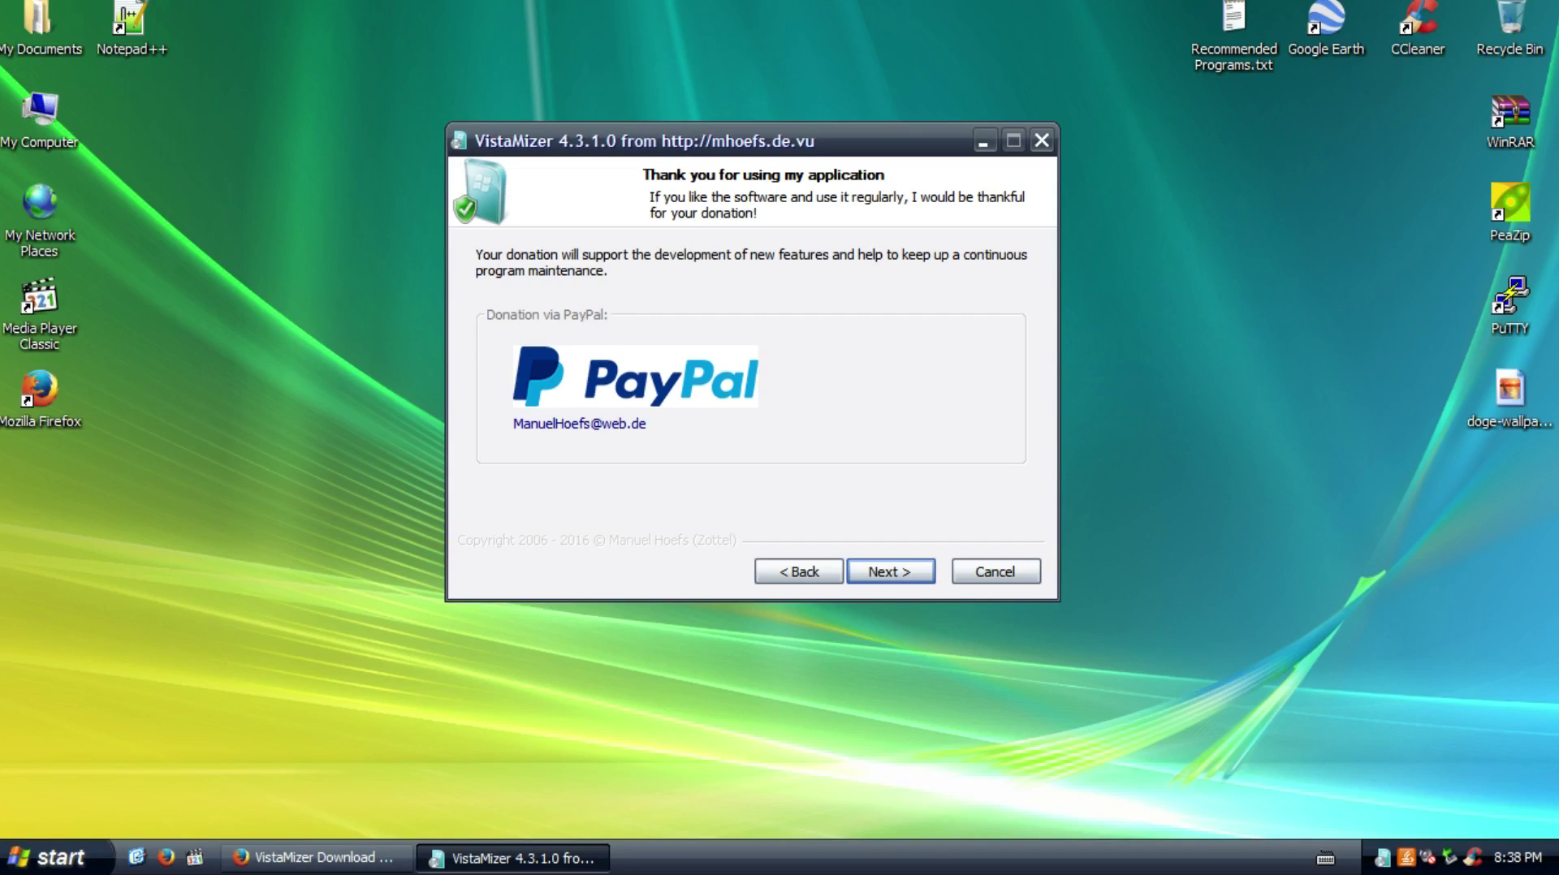
click(885, 573)
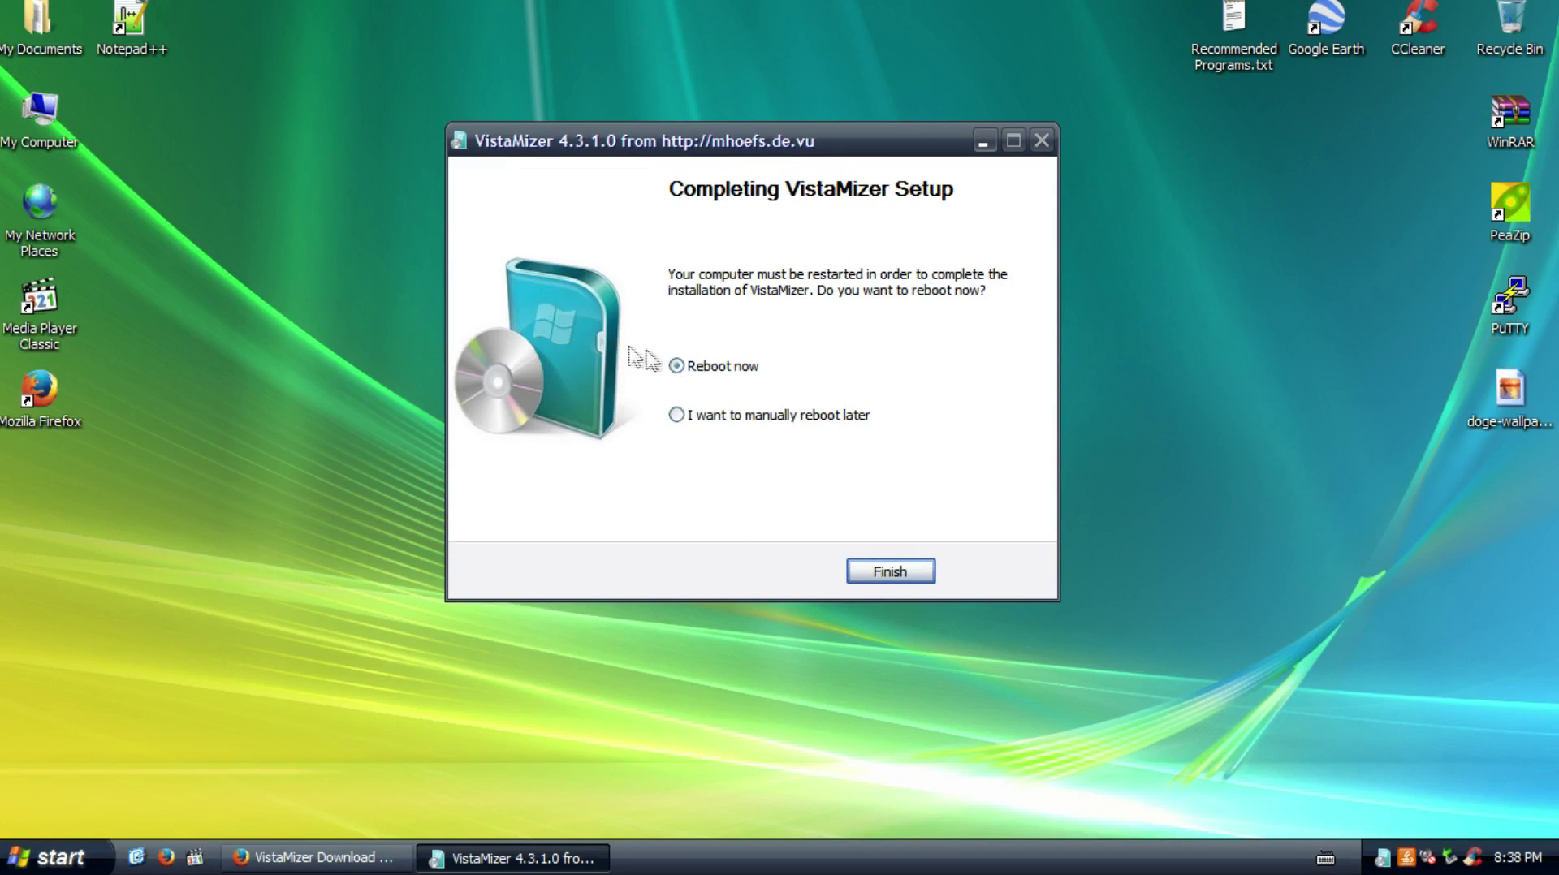
Check the Start menu's look before restarting, and finish the VistaMizer setup with the Reboot now option
click(49, 856)
click(49, 856)
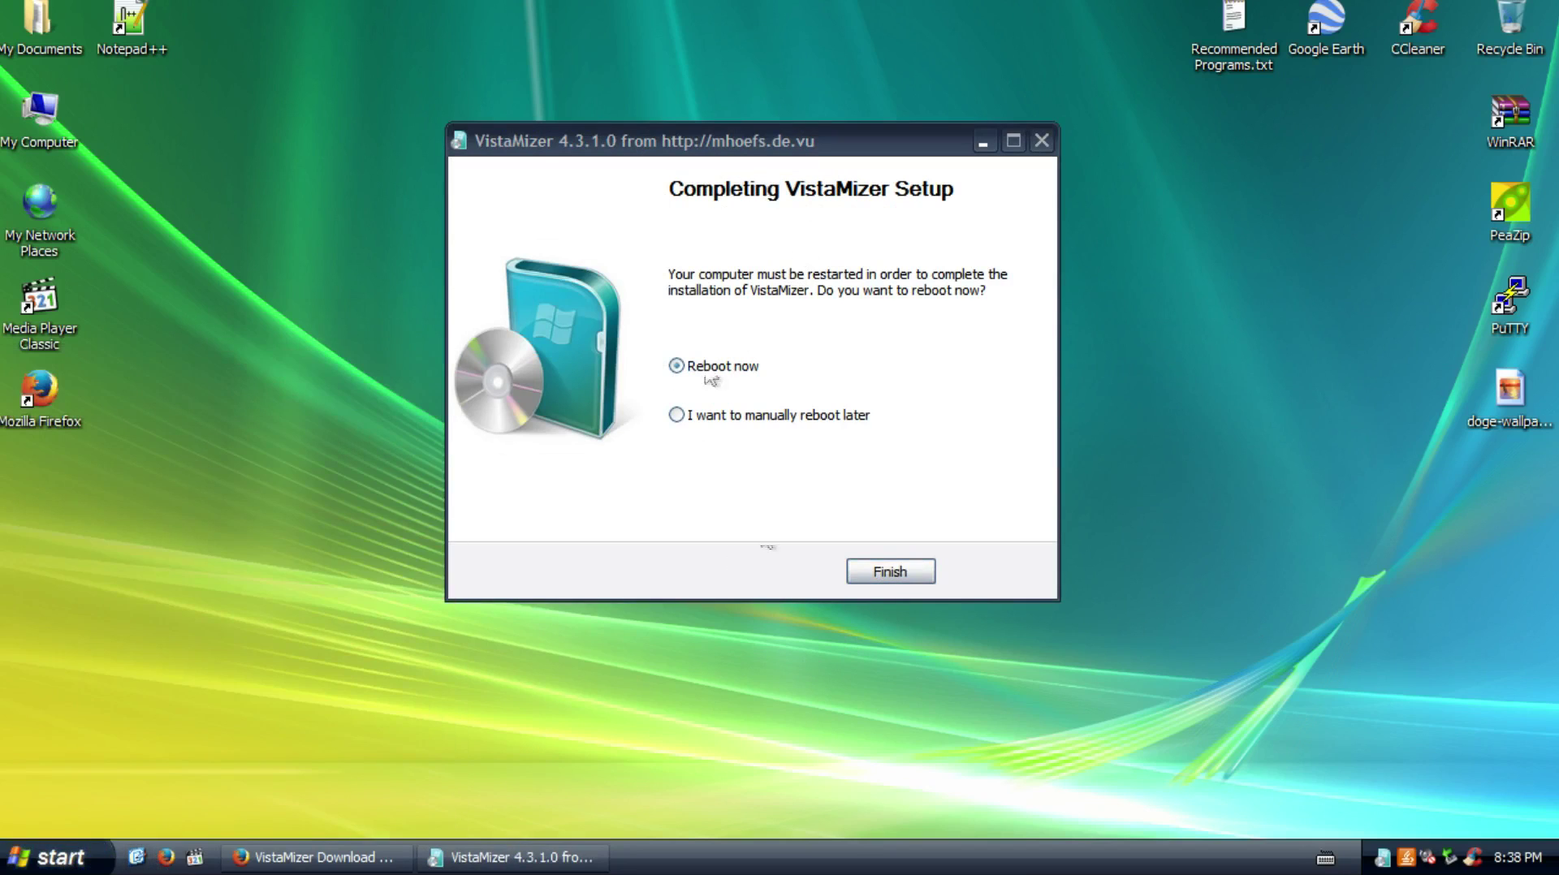
click(72, 866)
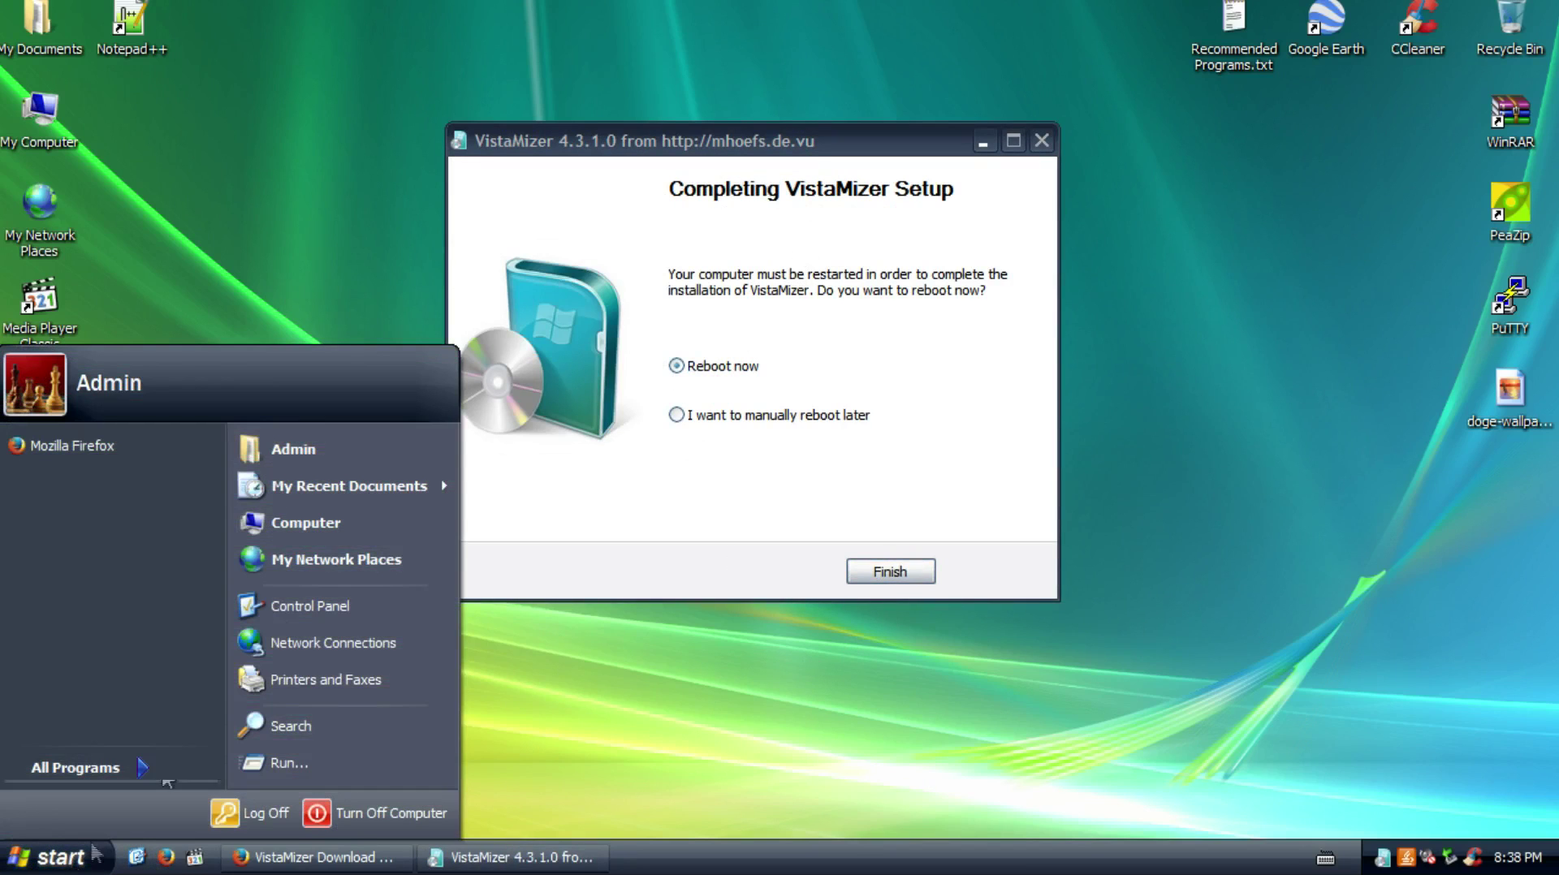
click(772, 650)
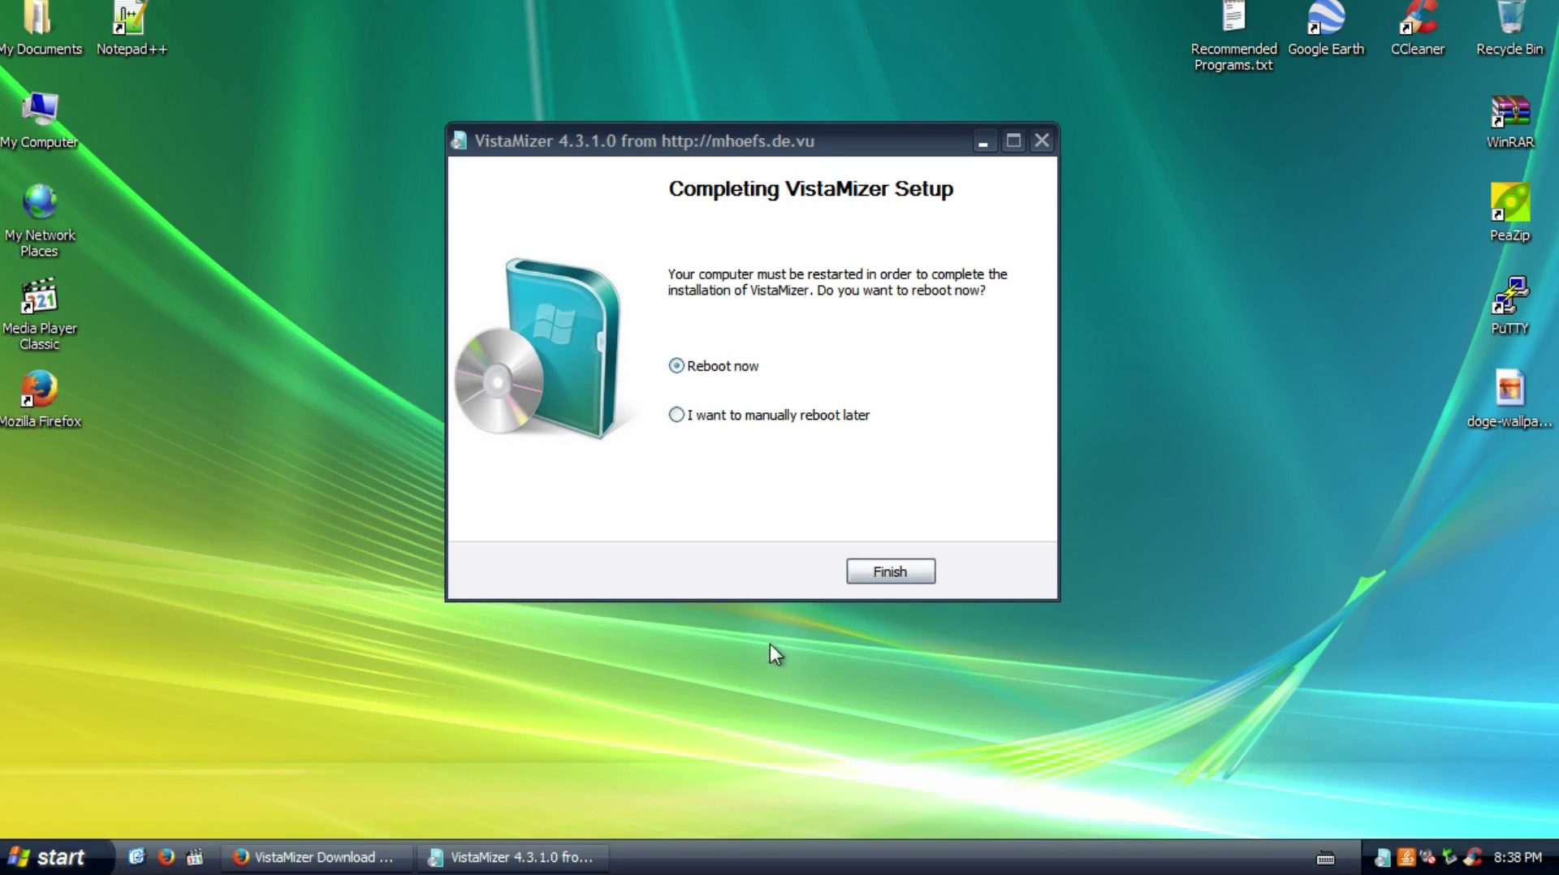
click(887, 573)
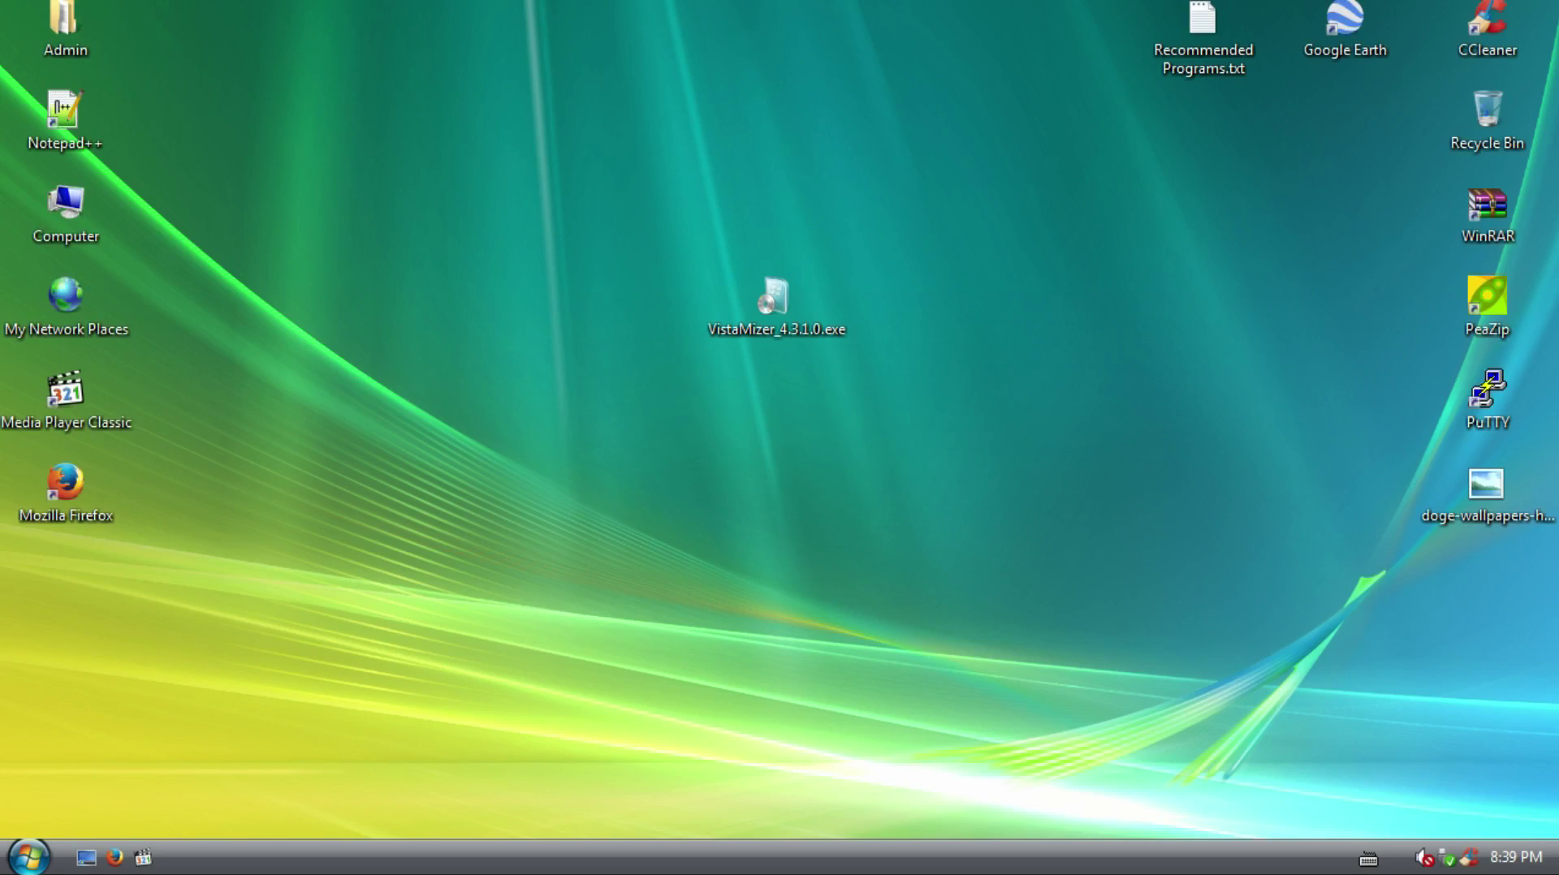
Inspect the restyled Start menu, Mozilla Firefox's window and the desktop icons, closing Firefox again
click(29, 857)
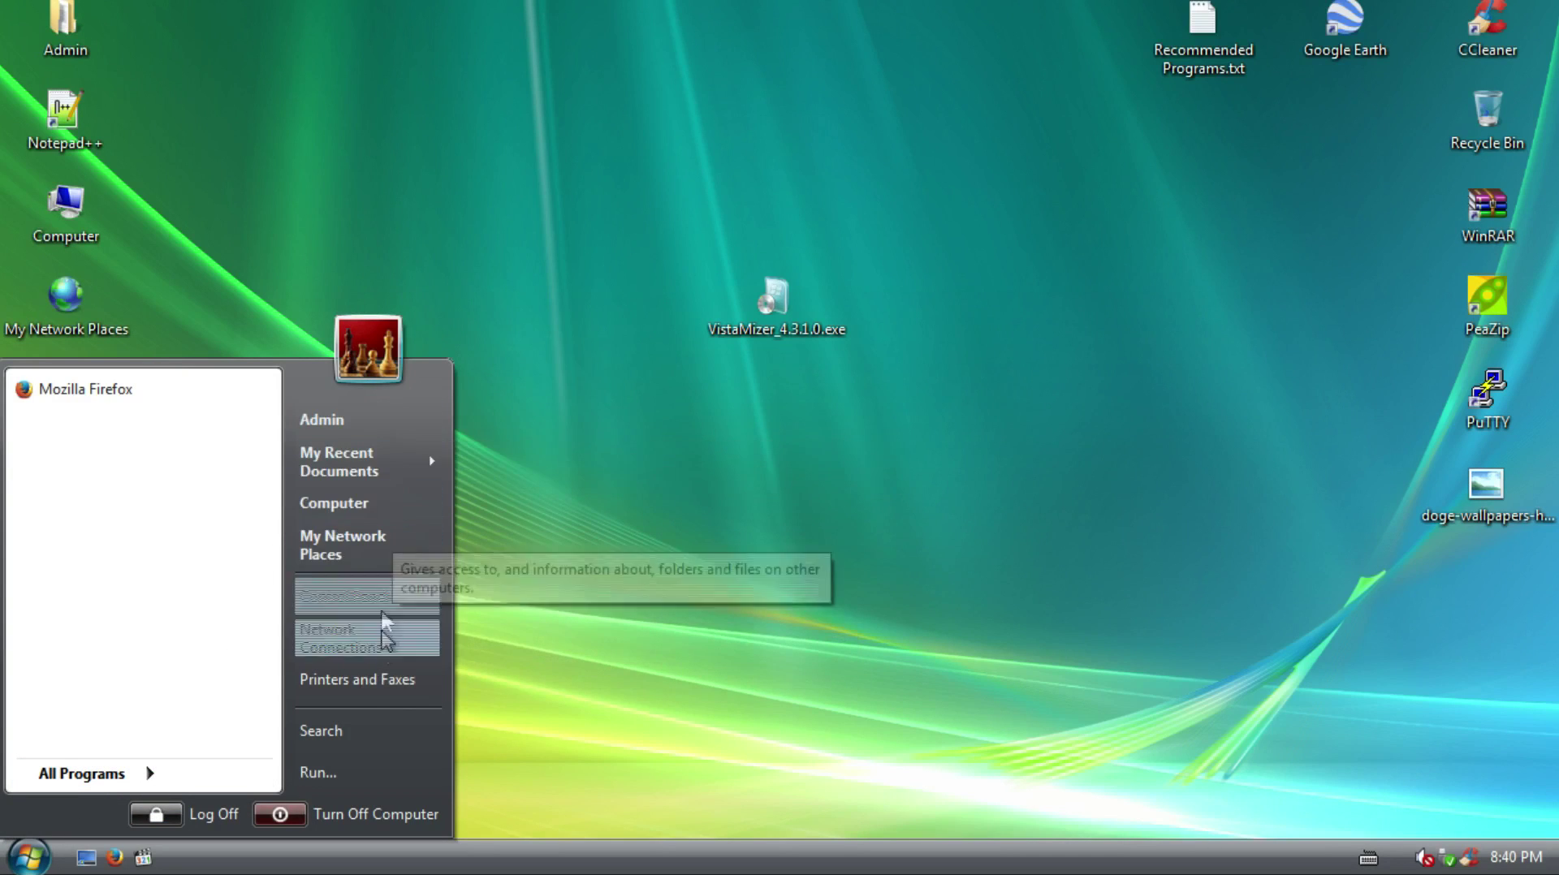
mouse_move(130, 781)
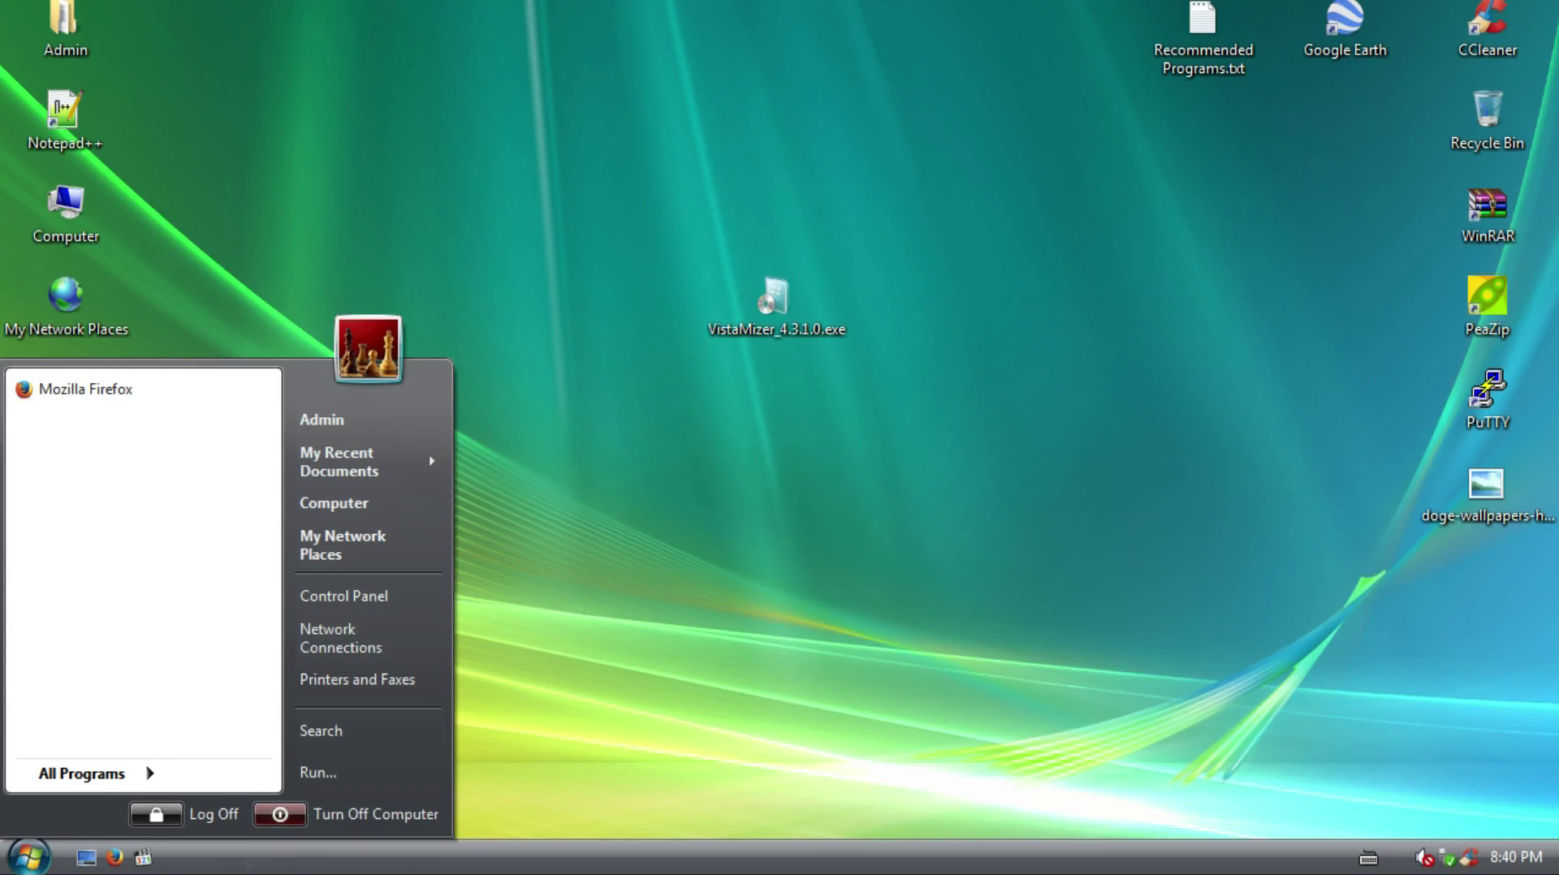
click(37, 869)
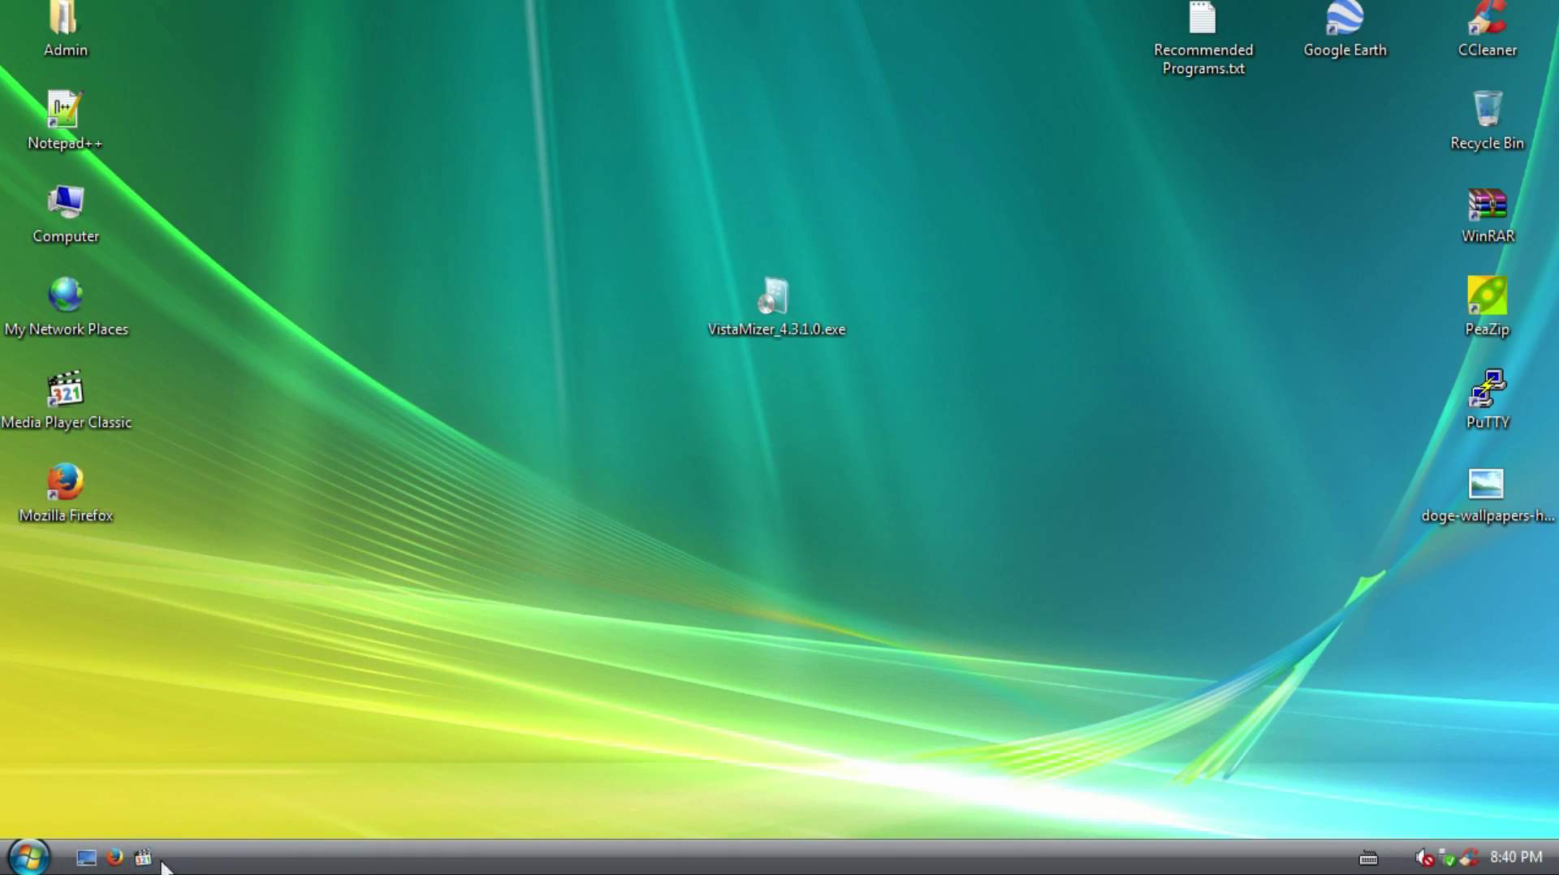
click(115, 856)
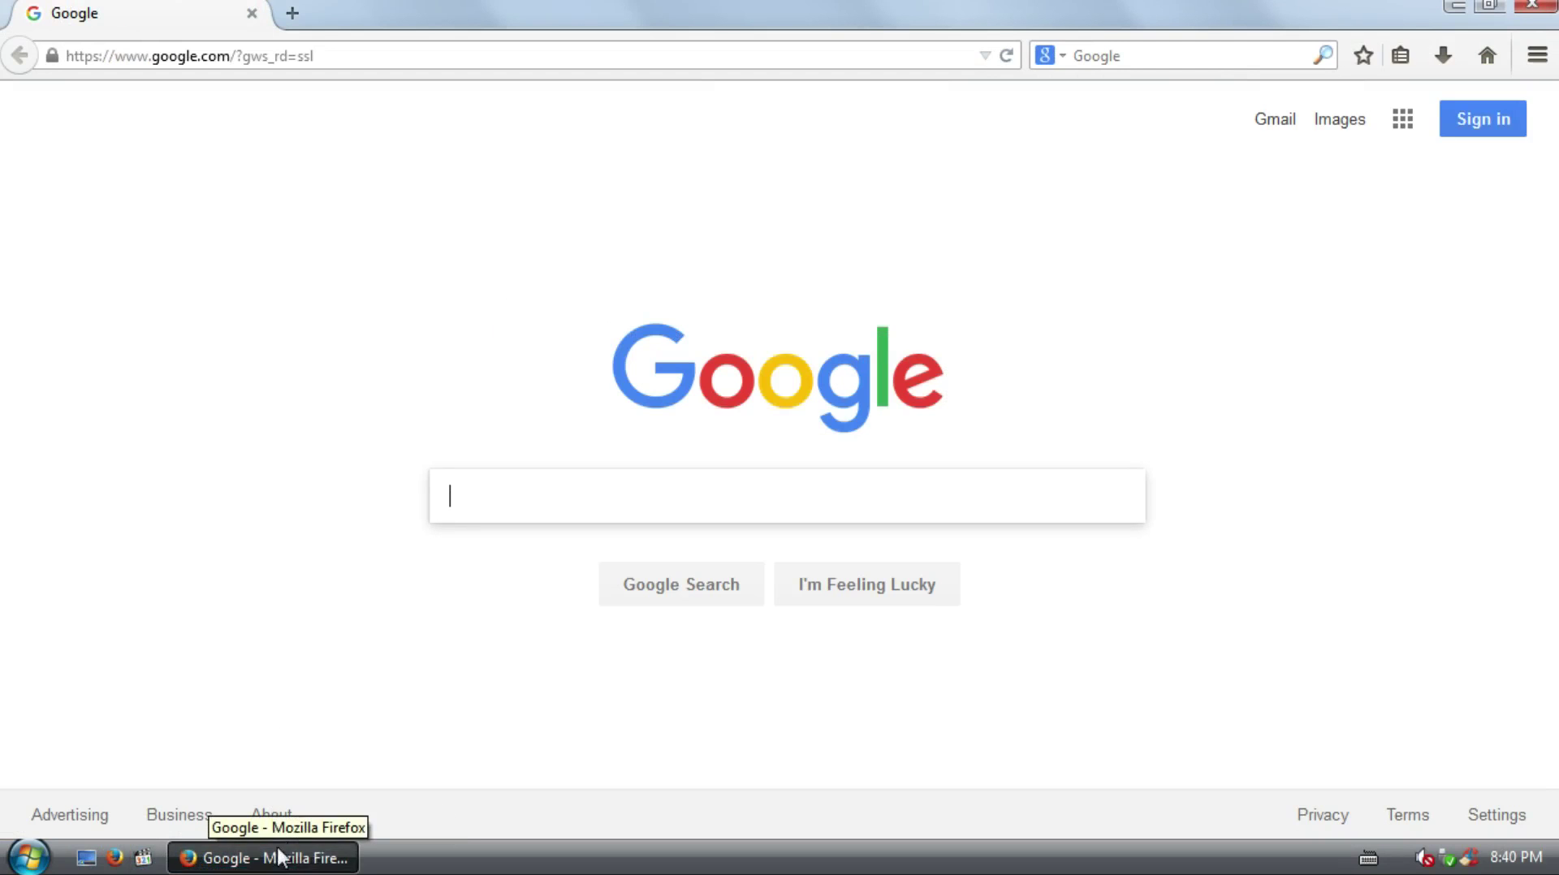
click(1537, 9)
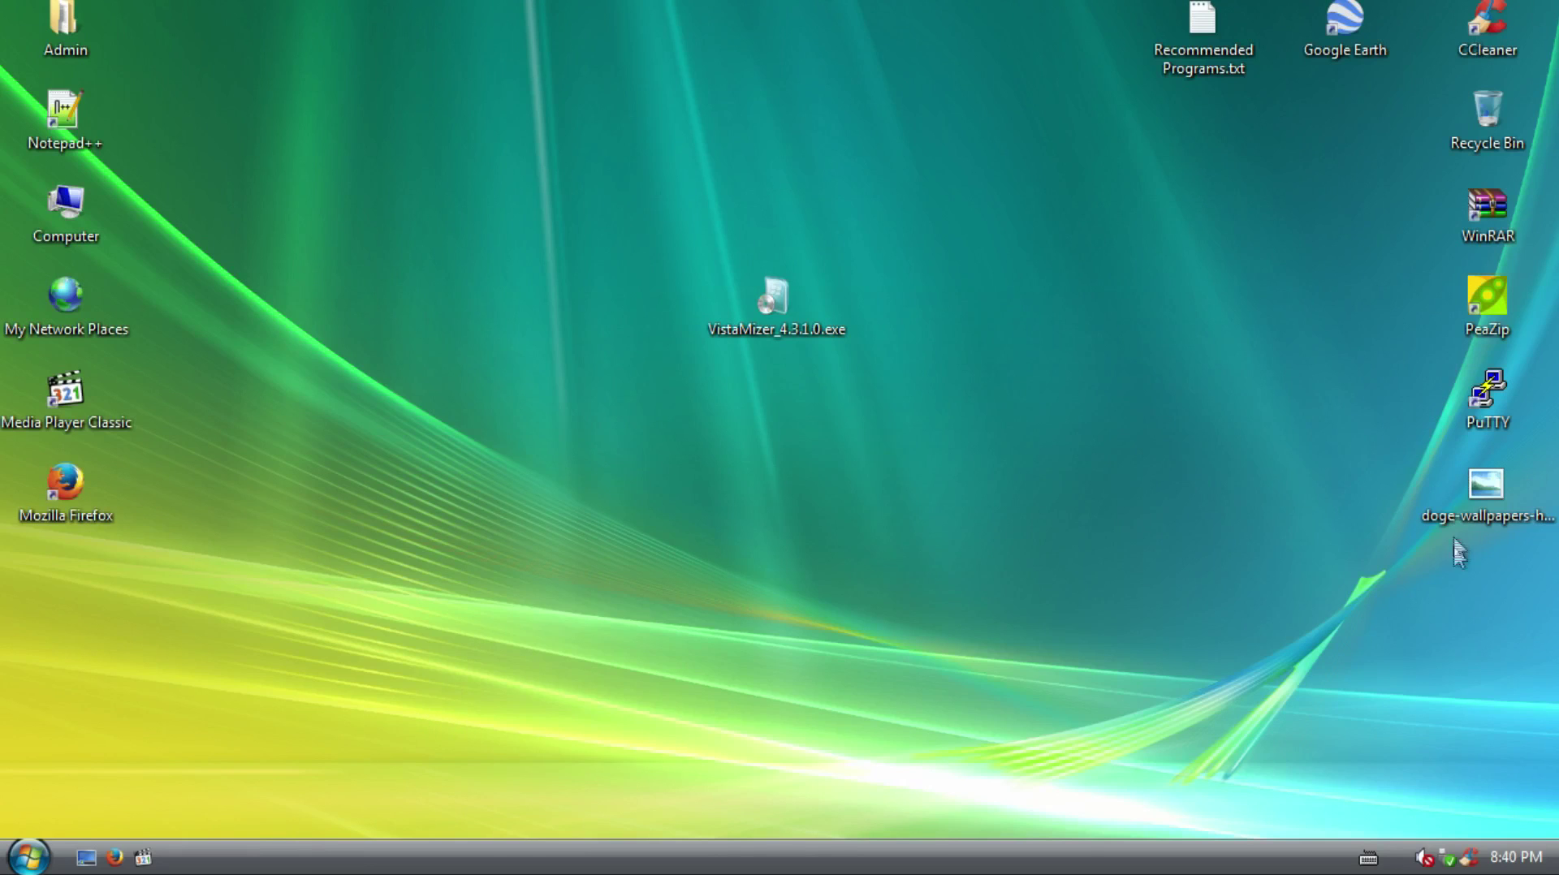
click(1484, 523)
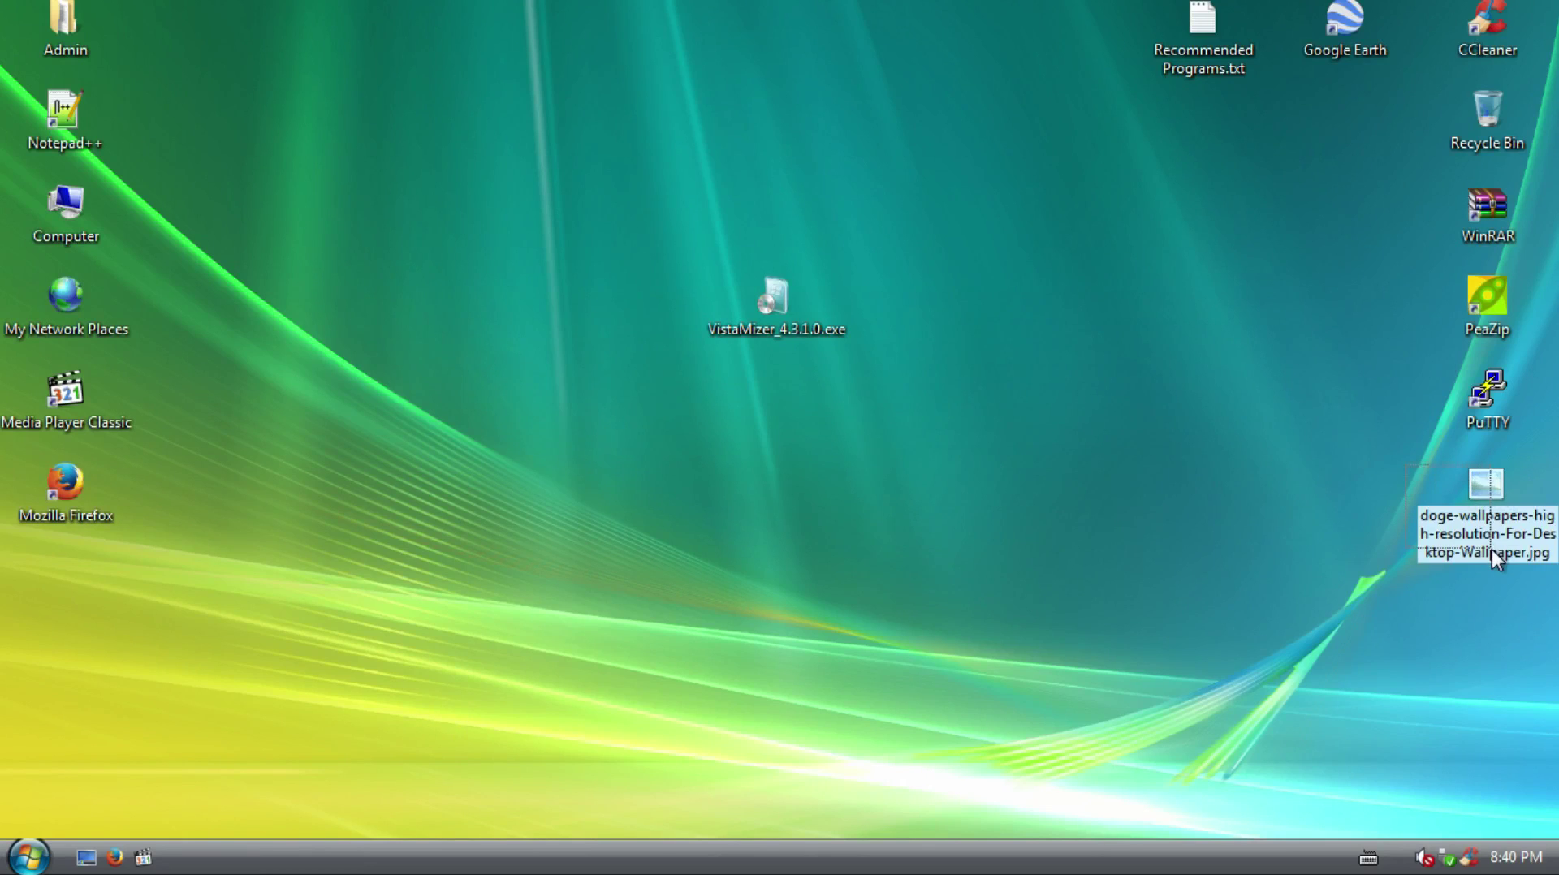
click(1141, 556)
Open the Control Panel and reposition its window on the desktop
click(55, 862)
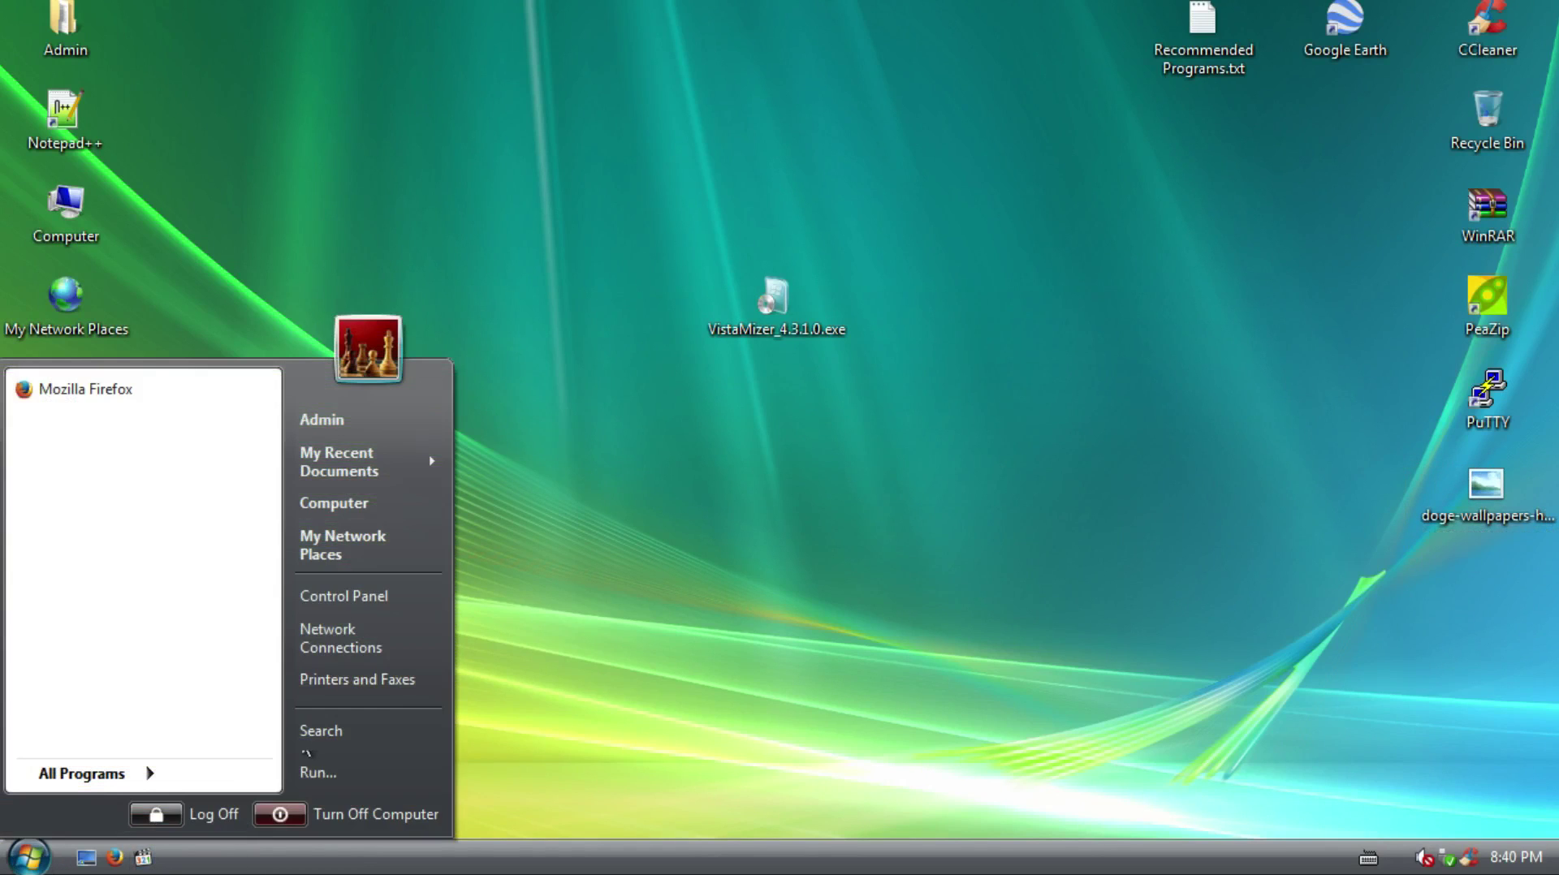
click(375, 598)
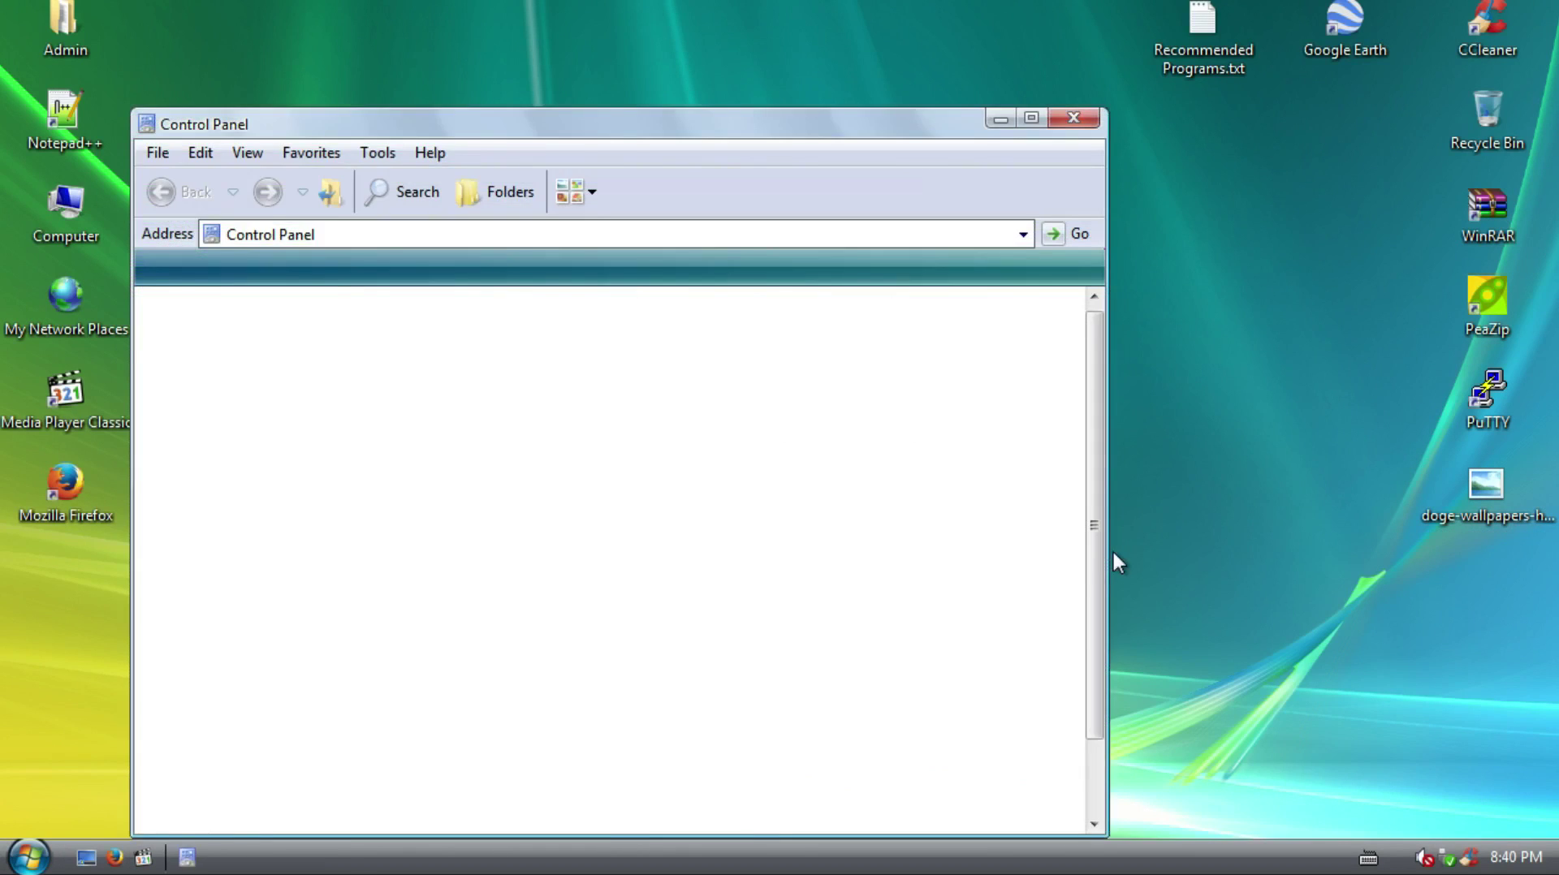
drag(514, 132, 626, 32)
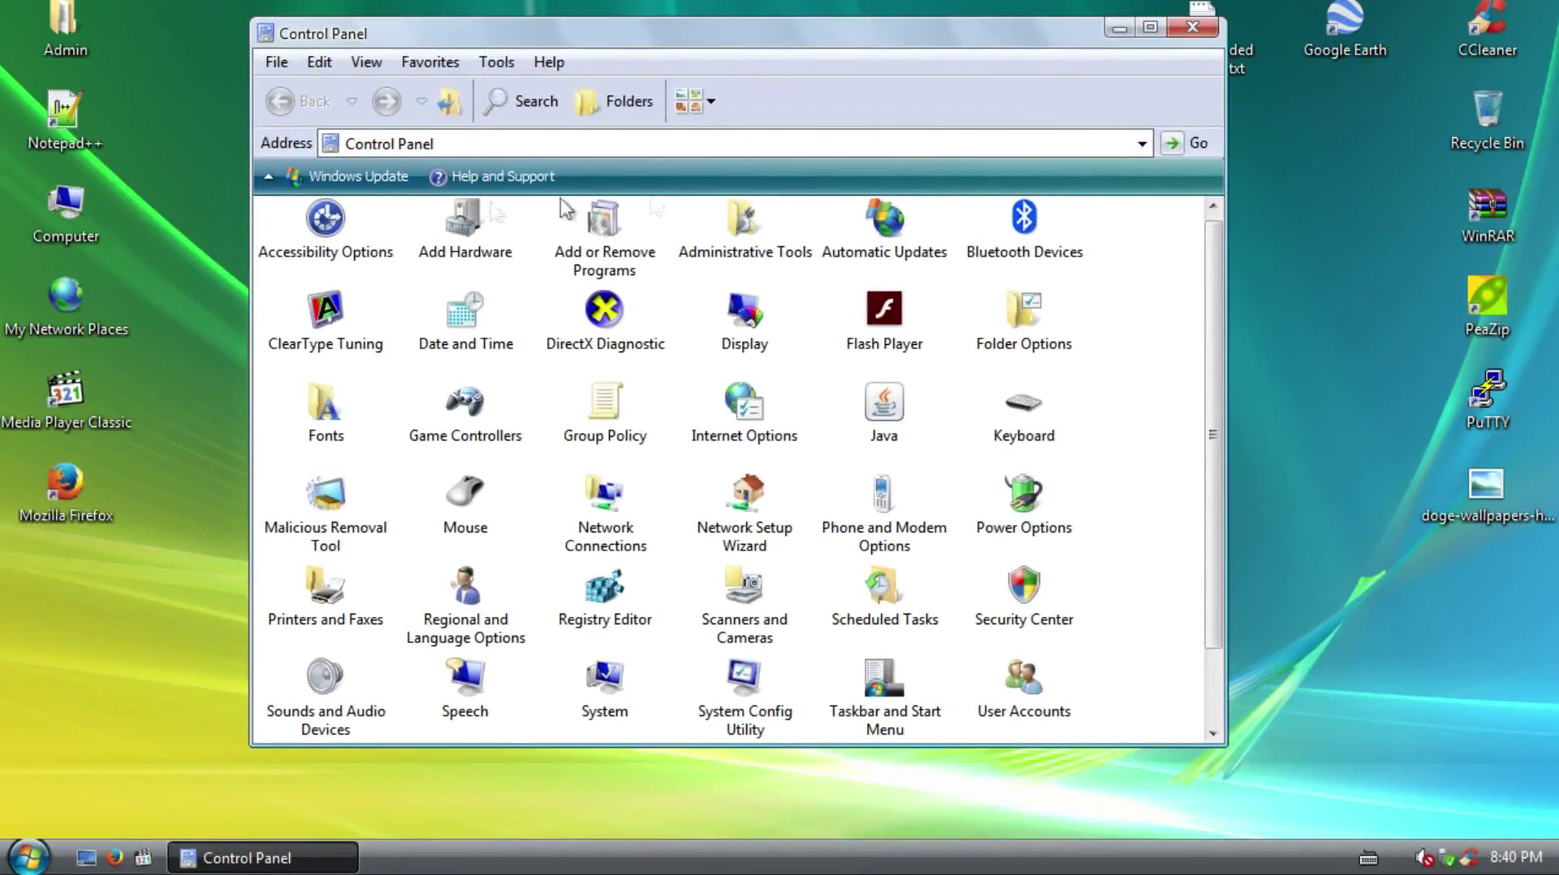
drag(979, 28, 909, 53)
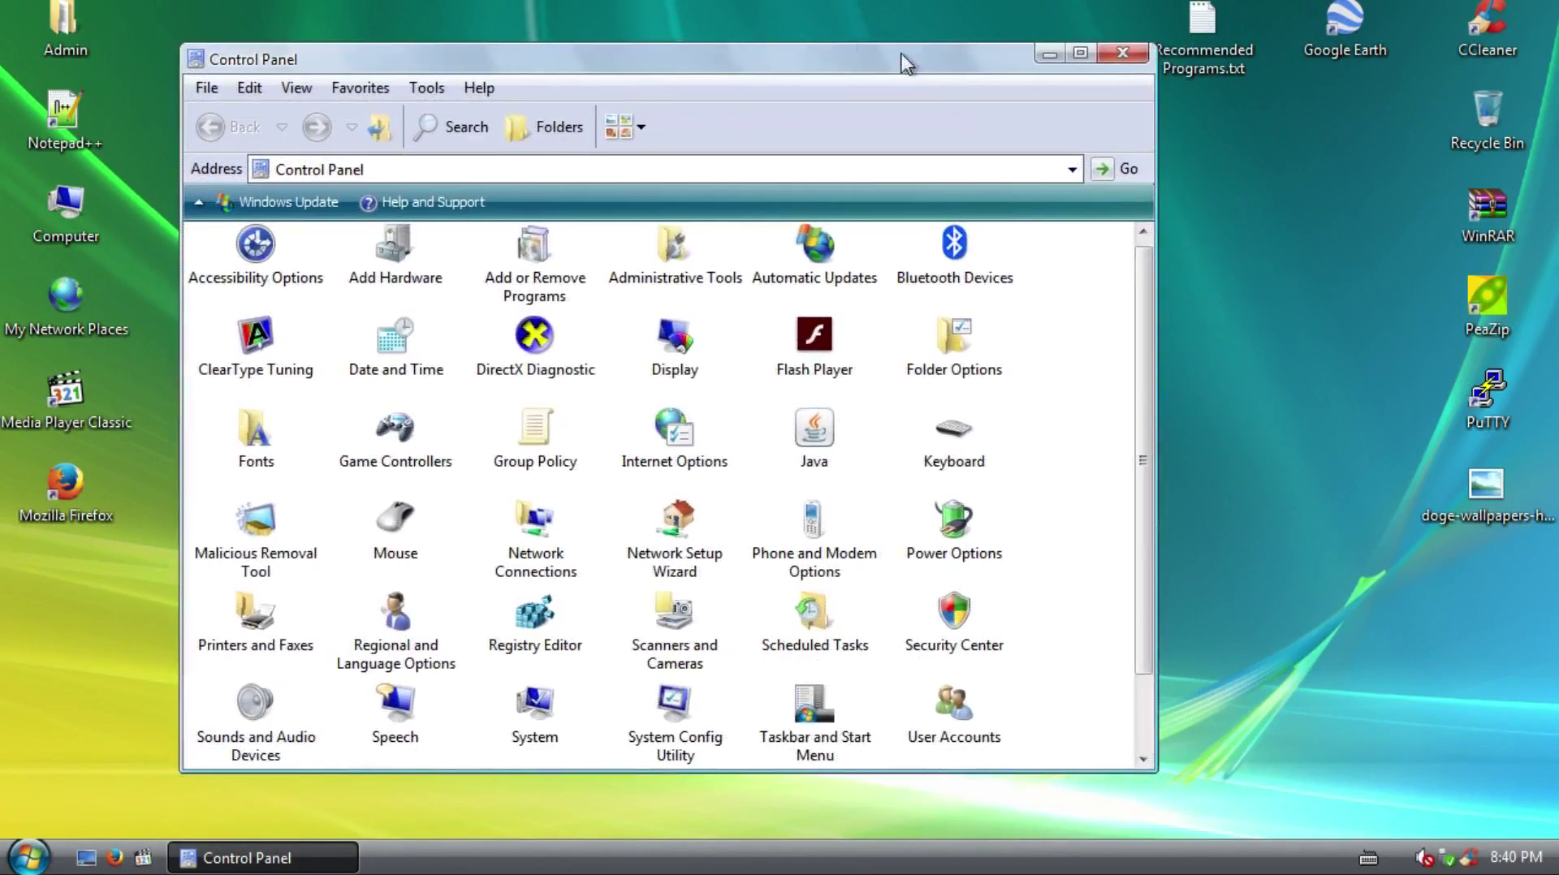
right_click(720, 33)
click(581, 53)
mouse_move(580, 52)
mouse_down()
mouse_move(684, 55)
mouse_move(609, 51)
mouse_up()
Examine the restyled icons throughout the Control Panel, including Taskbar and Start Menu and System
drag(1486, 487, 906, 522)
click(1191, 305)
scroll(1192, 305, down, 2)
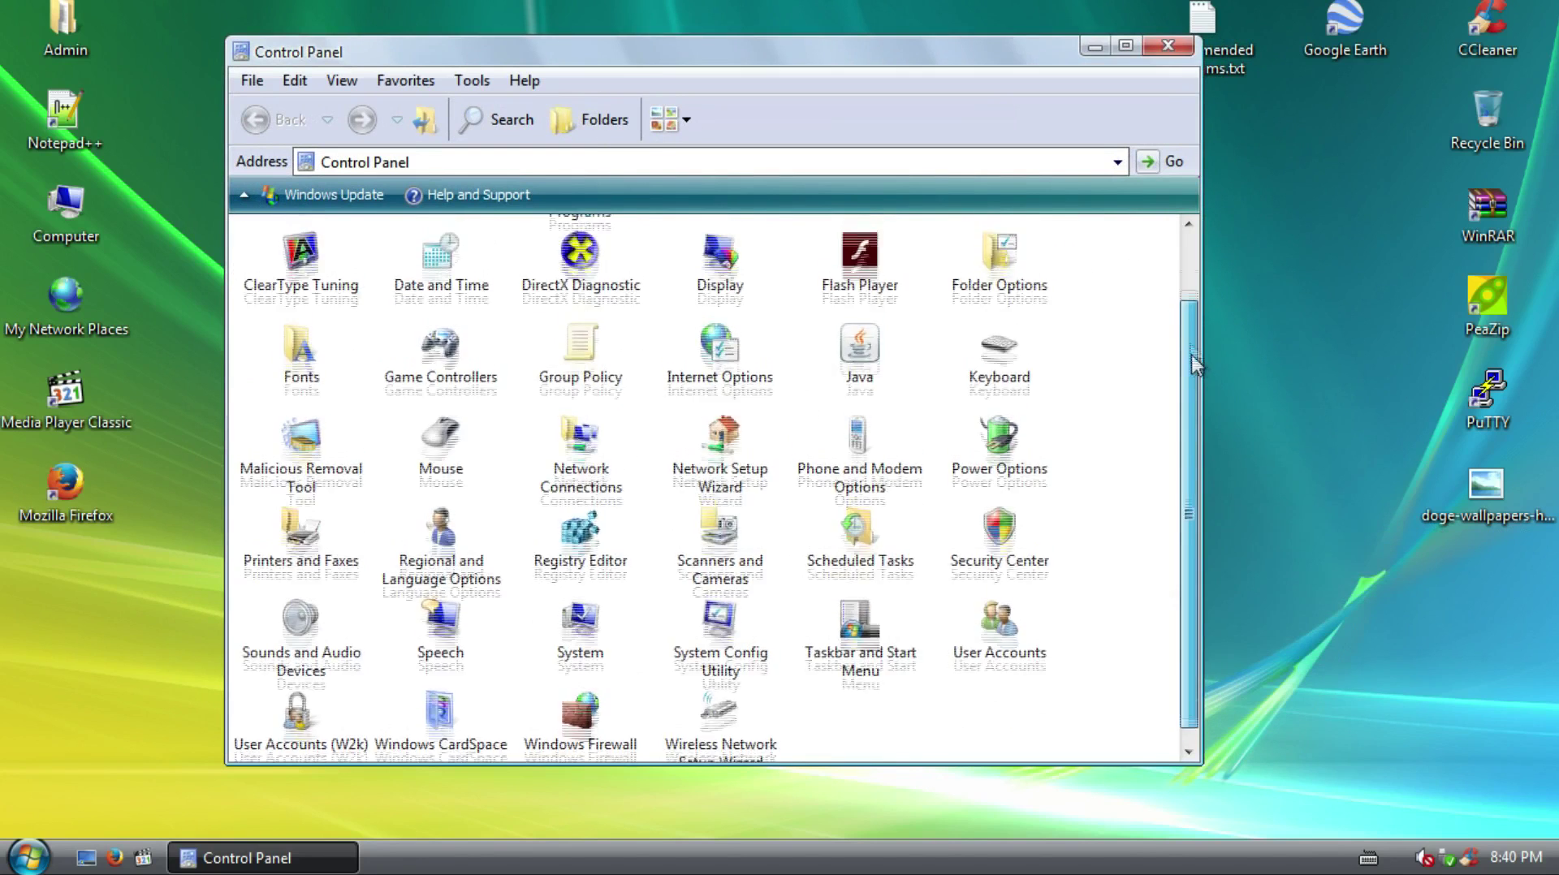
scroll(1190, 284, up, 2)
scroll(1191, 273, down, 2)
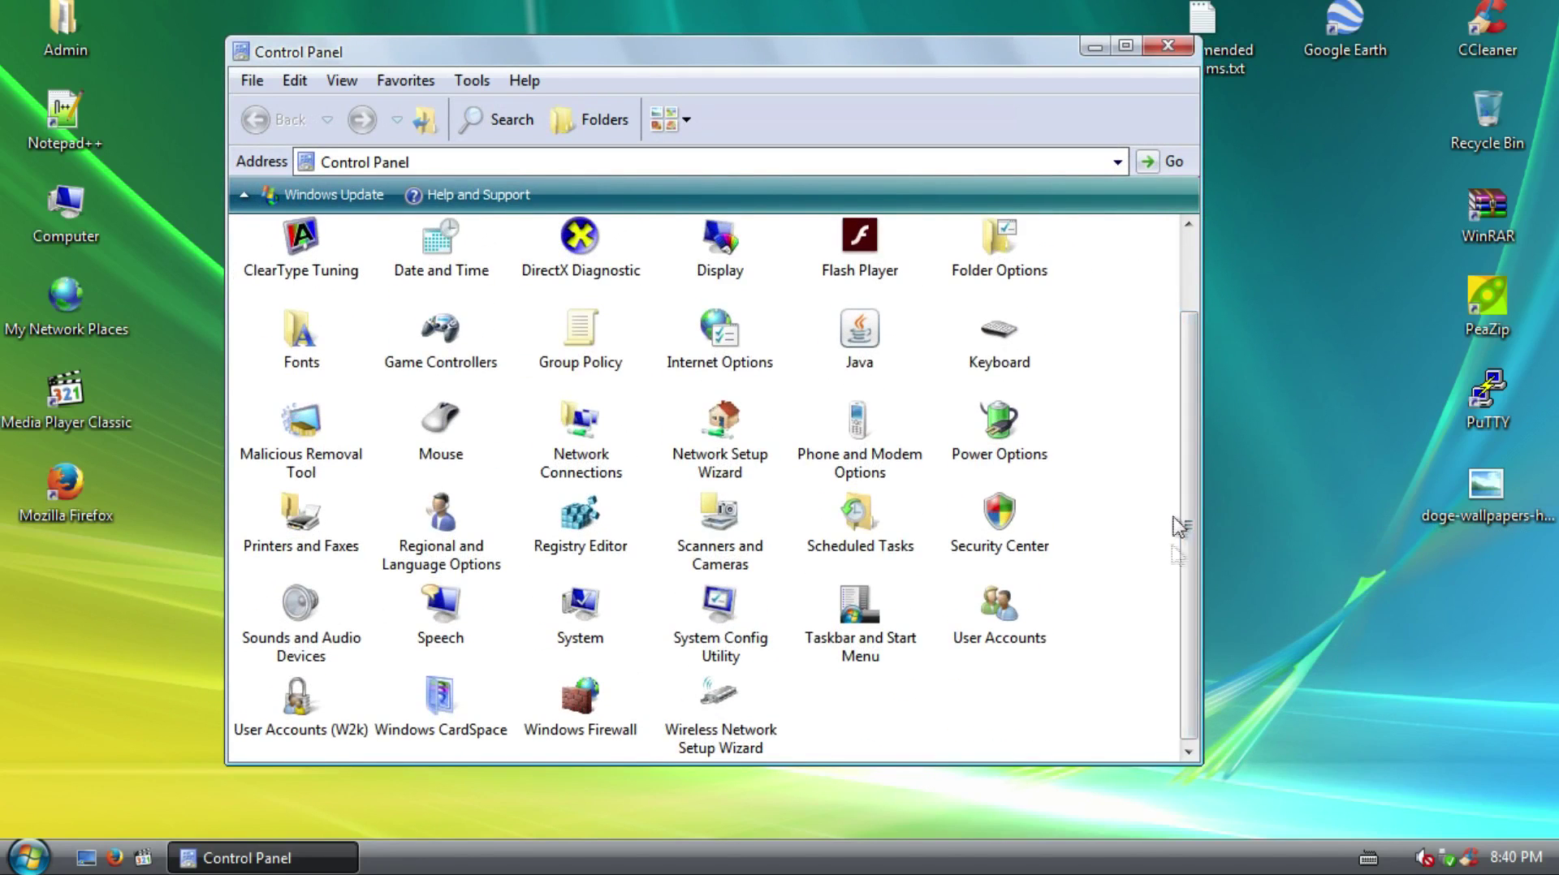
click(848, 664)
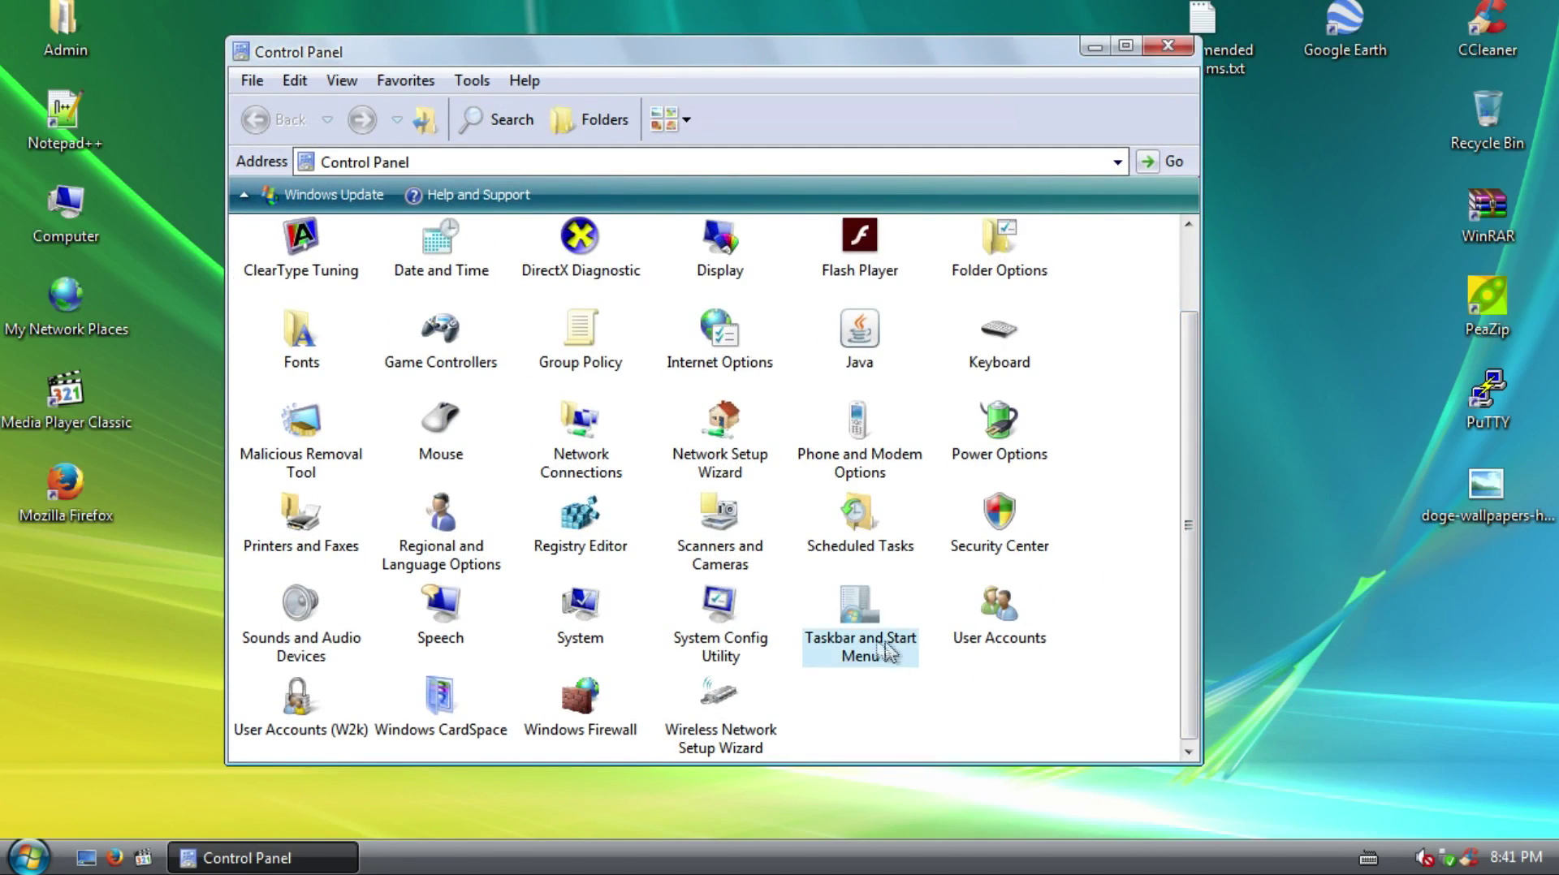
click(573, 615)
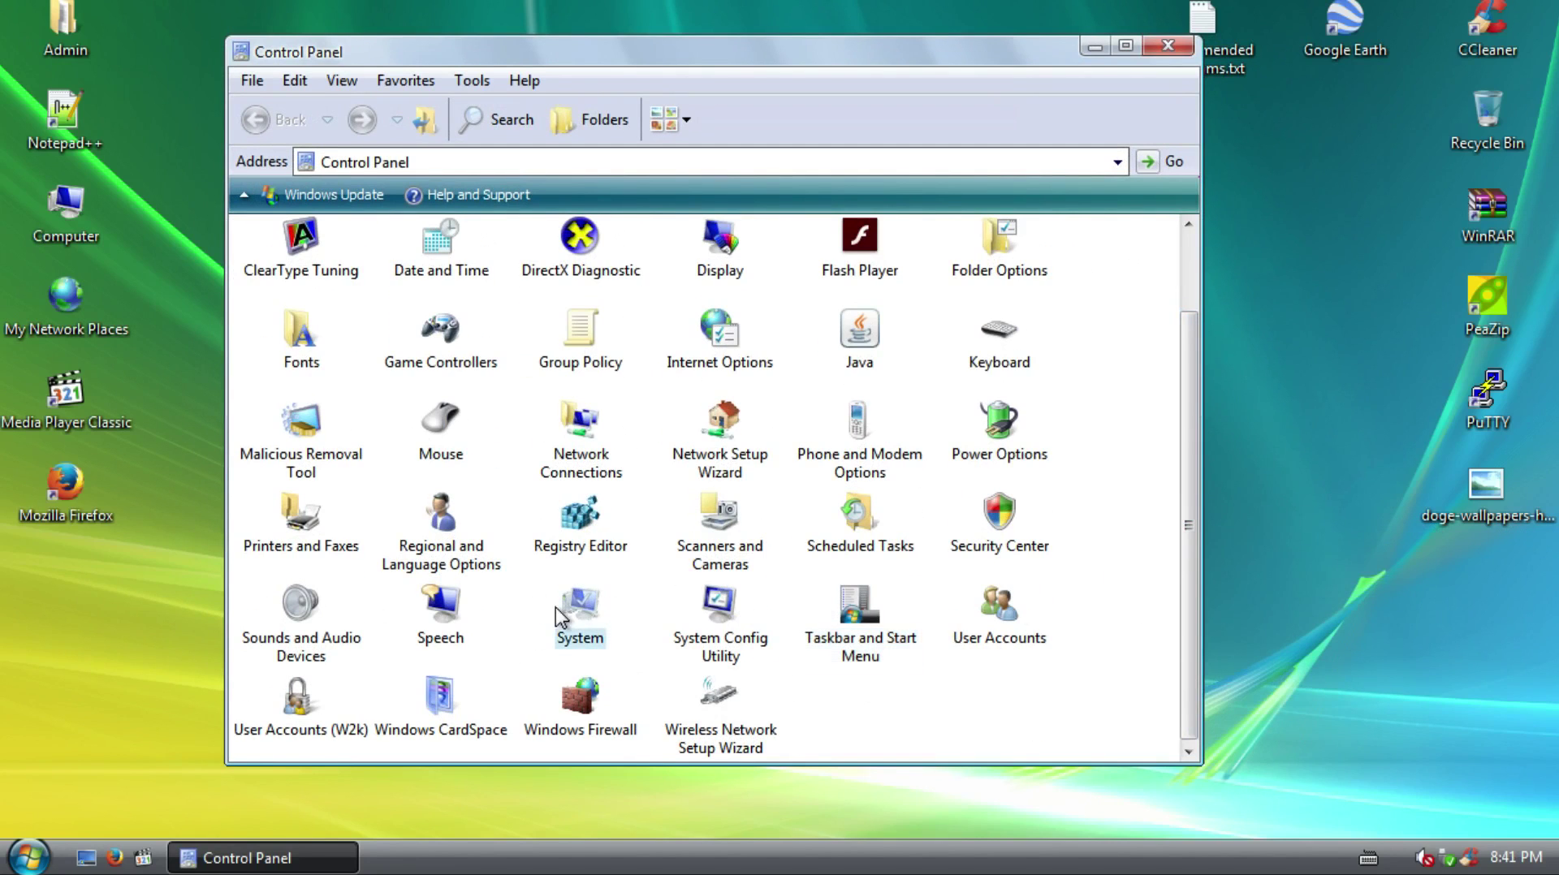
scroll(695, 507, up, 2)
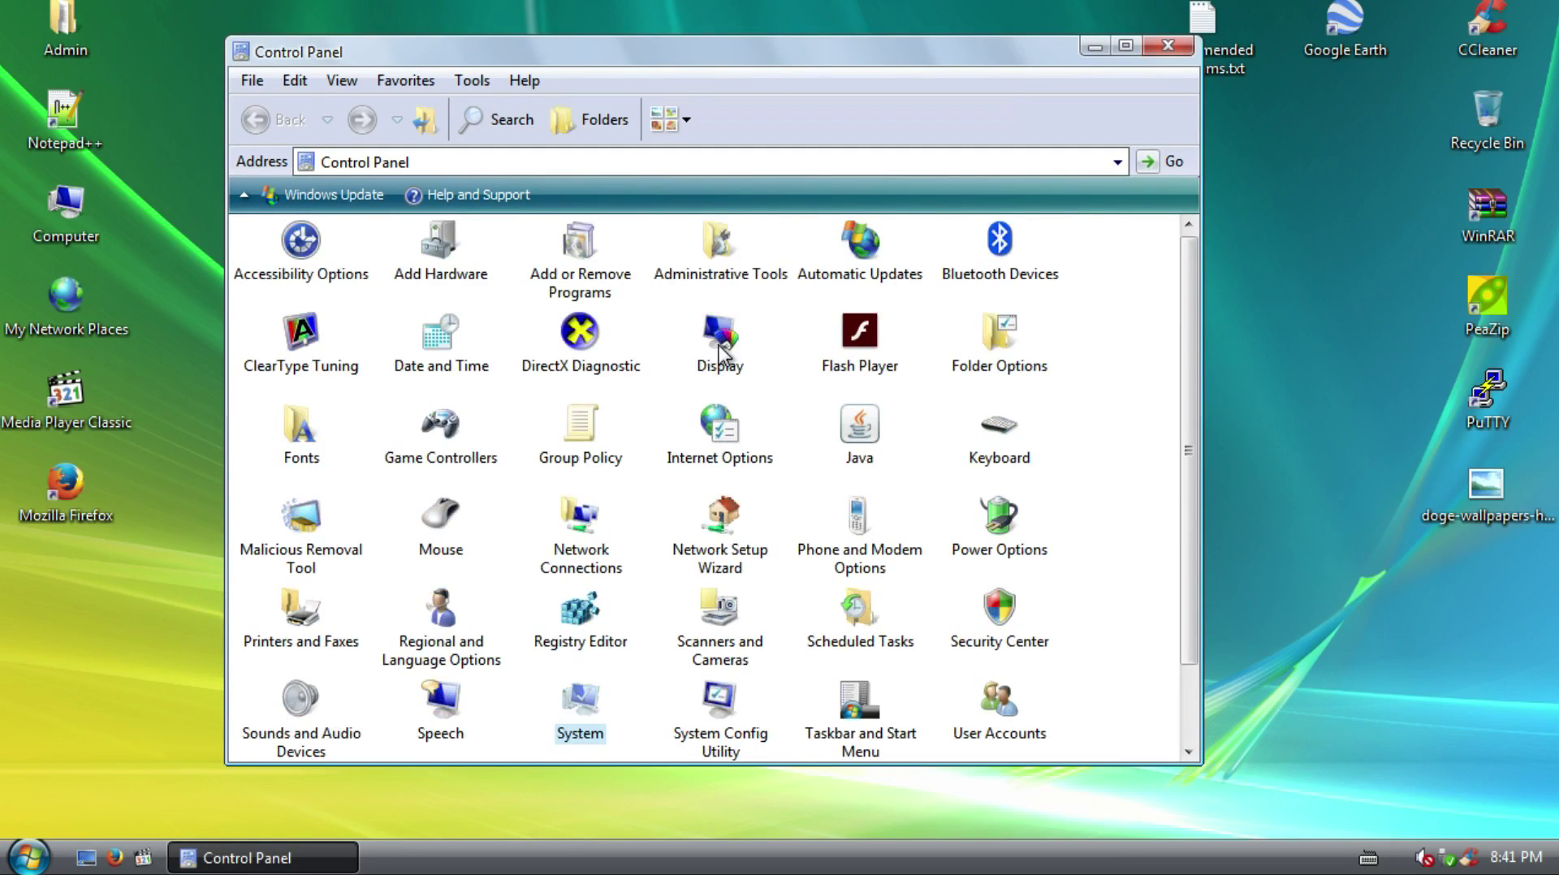
Open the Display properties and review the available themes, leaving Royale Remixed v1.47 selected
double_click(719, 349)
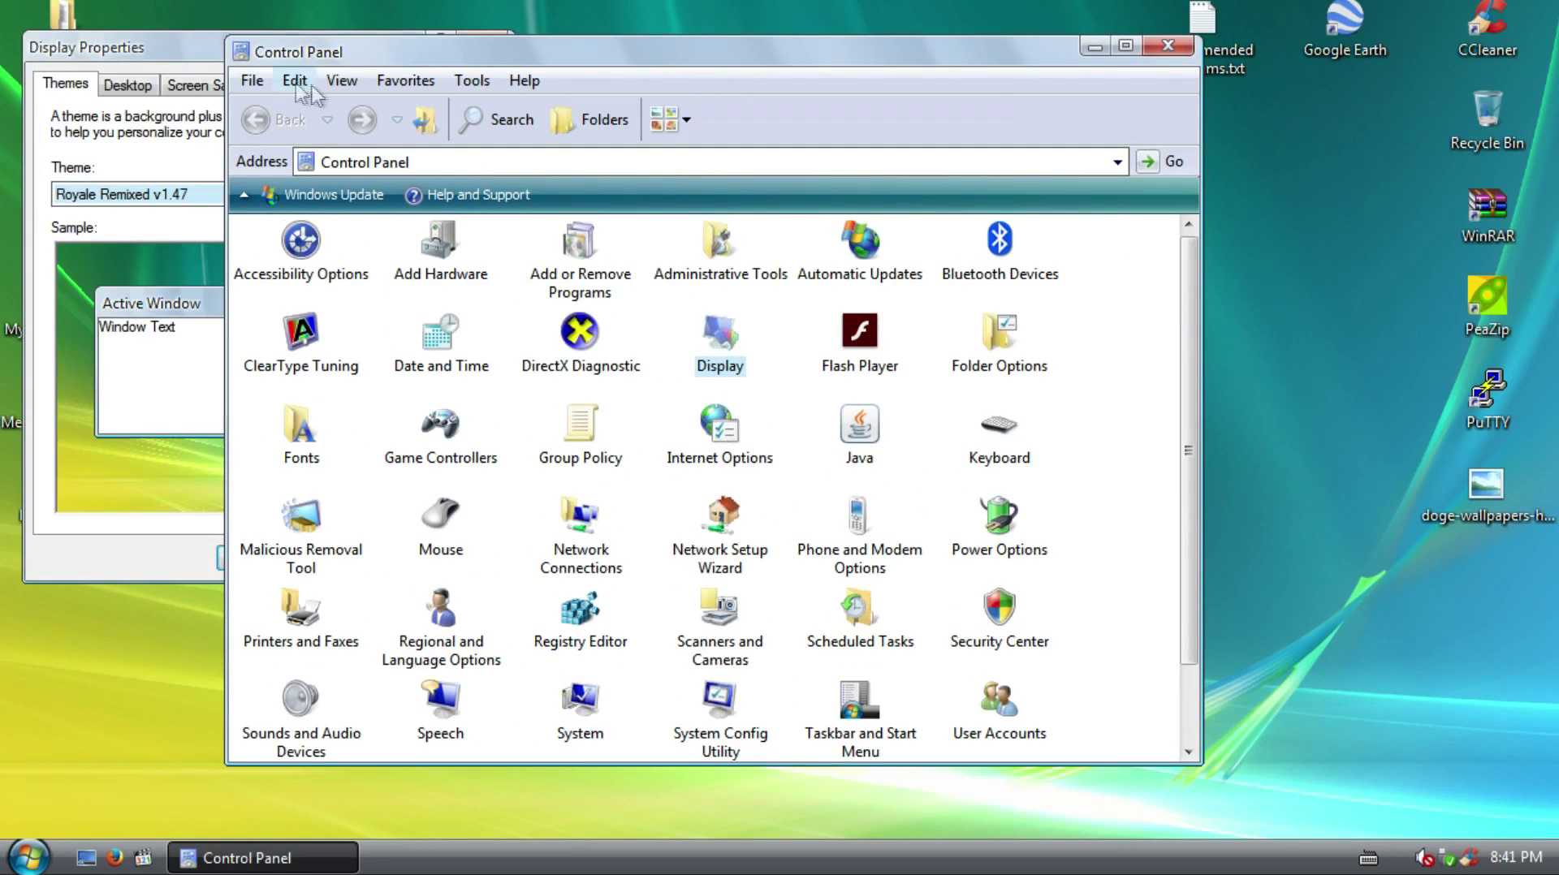
click(139, 49)
click(240, 201)
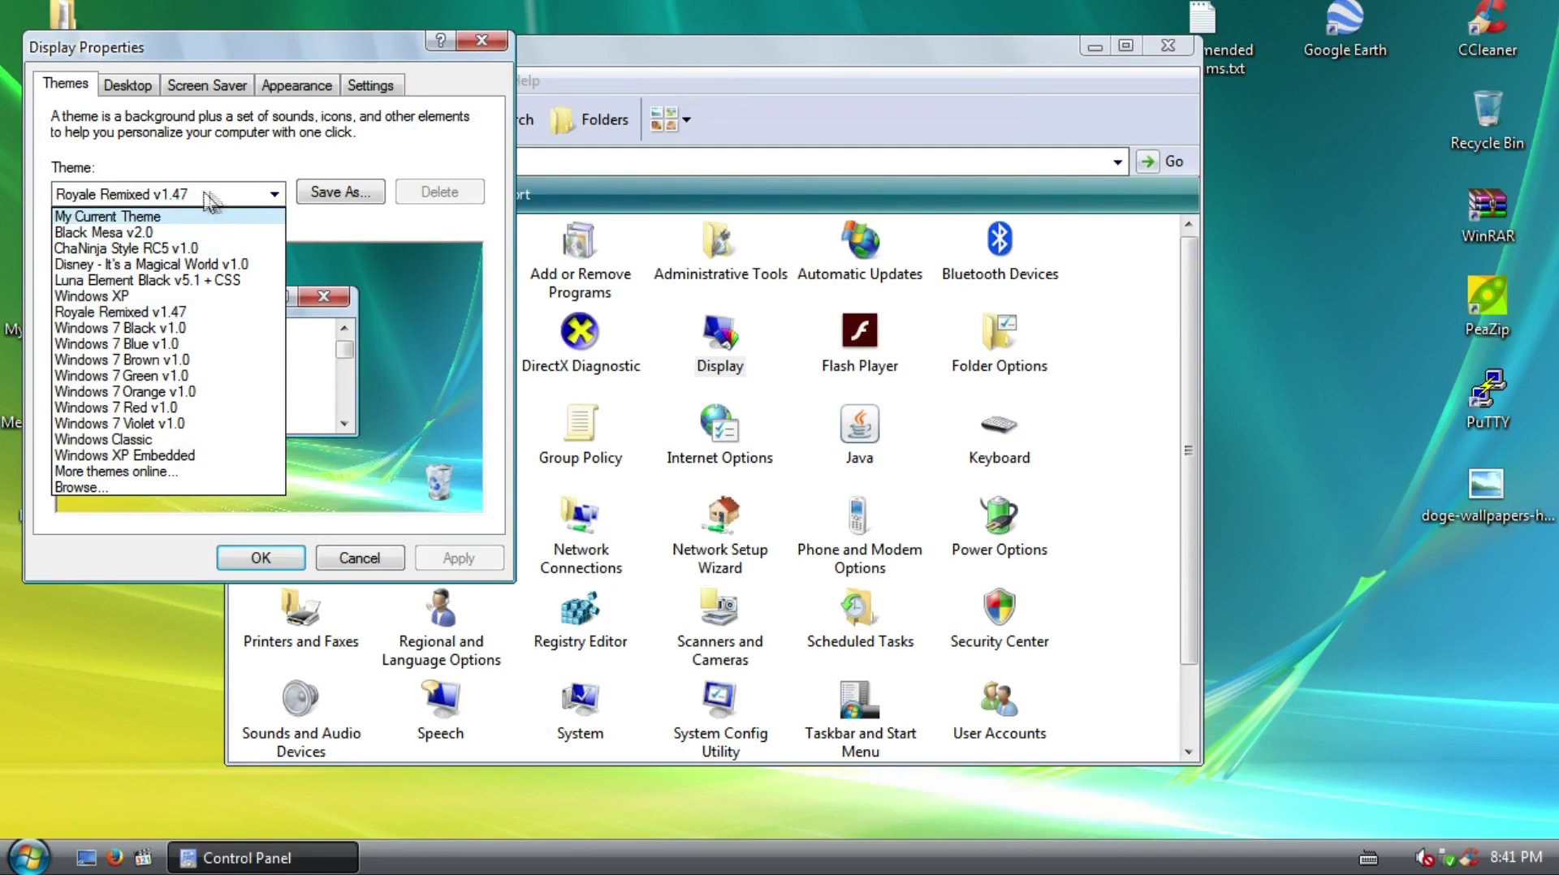
click(232, 199)
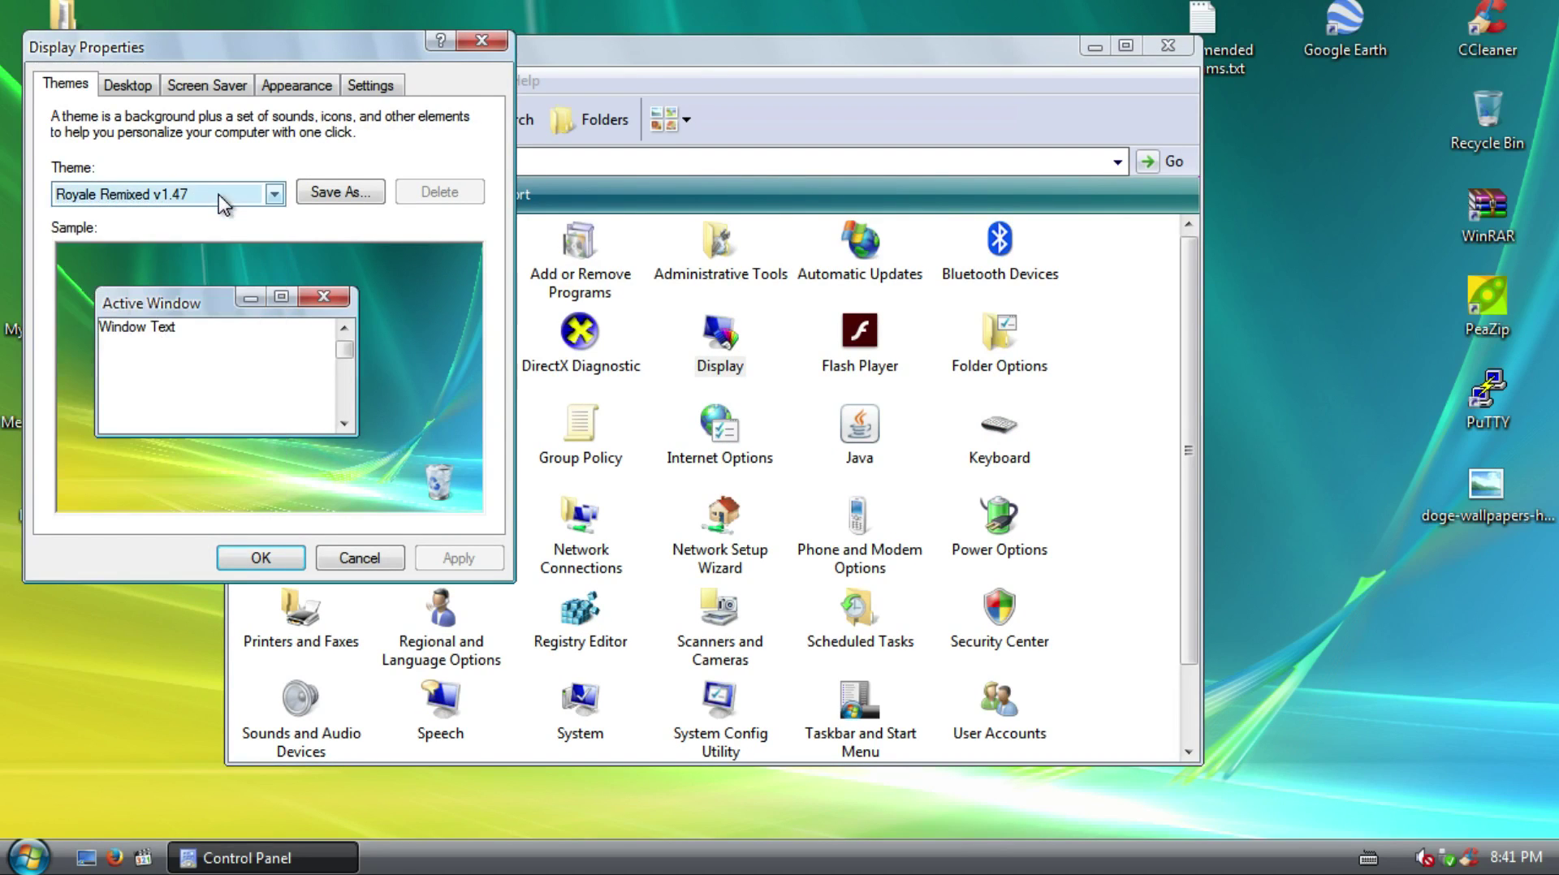
Examine the desktop background and screen saver settings, leaving the Windows Vista screen saver selected
click(129, 86)
click(213, 85)
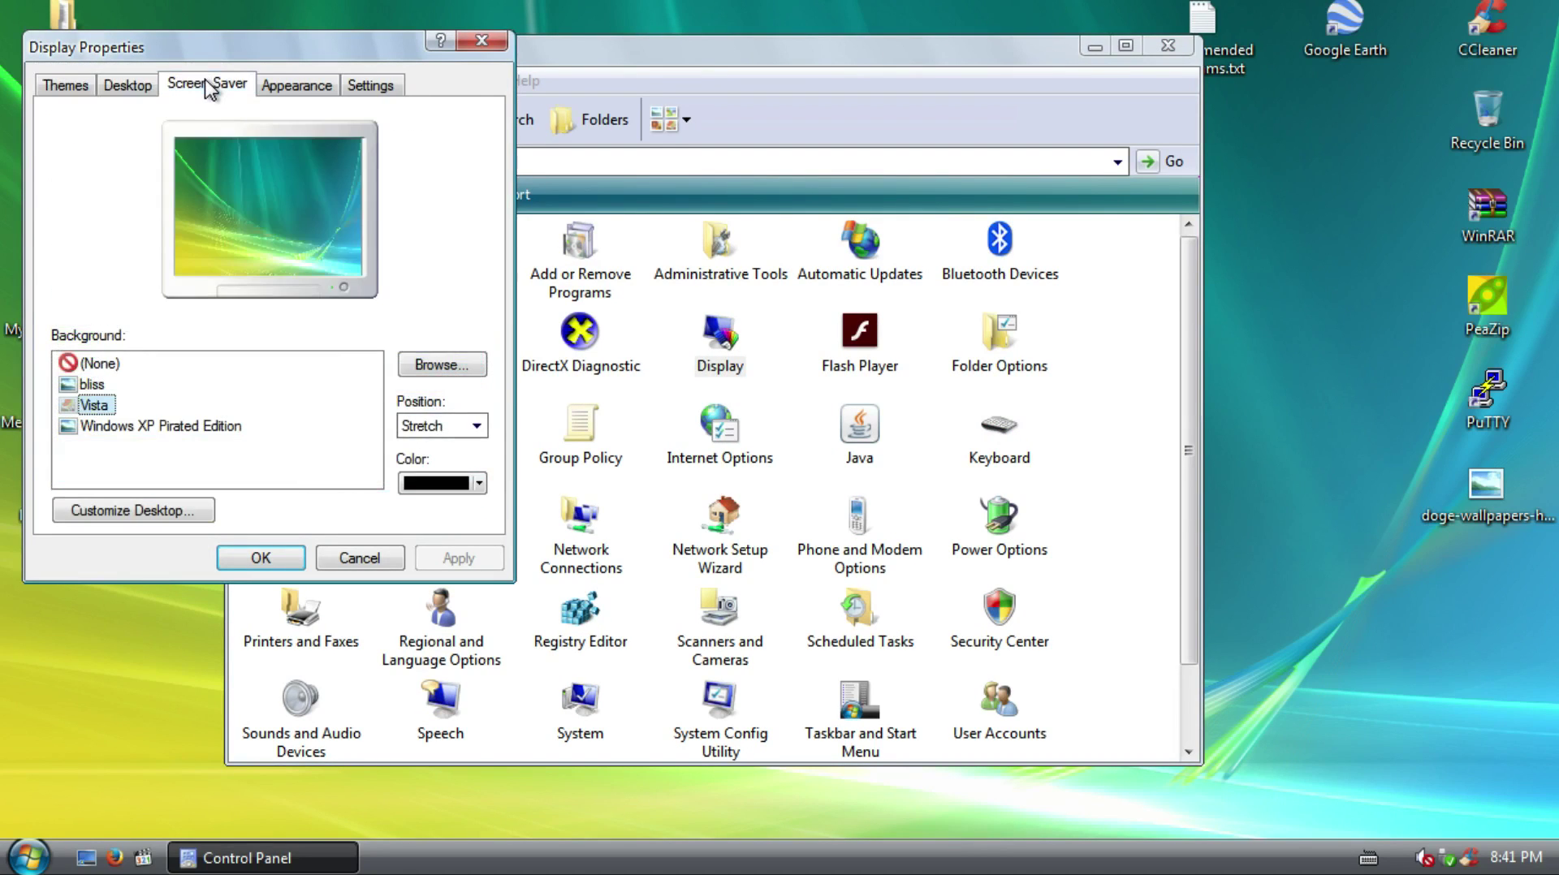
click(302, 87)
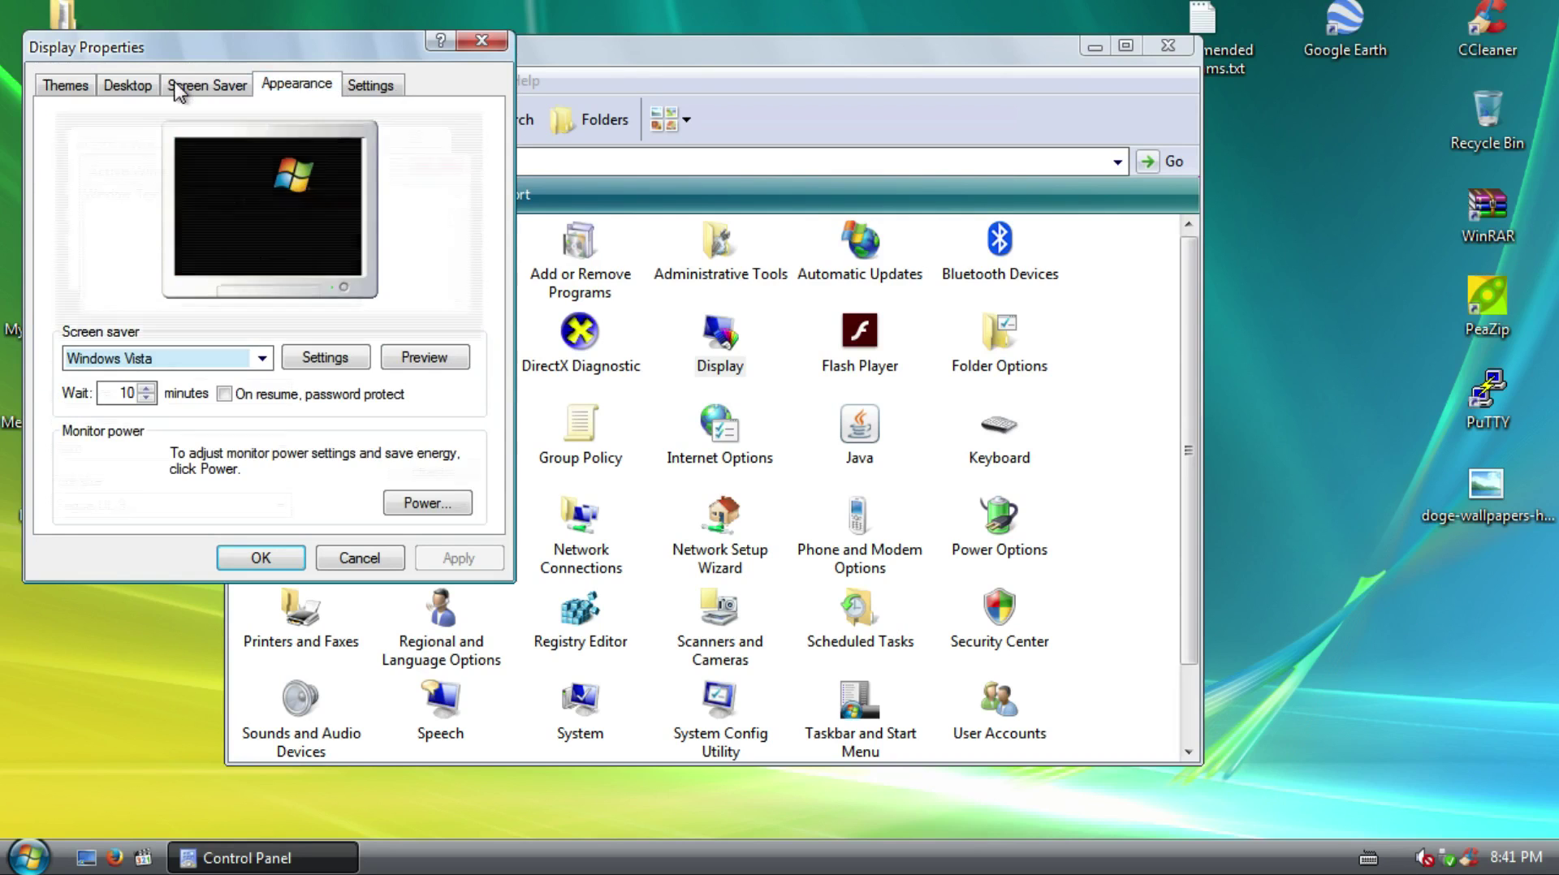
click(219, 89)
click(326, 96)
click(207, 89)
click(180, 357)
click(180, 357)
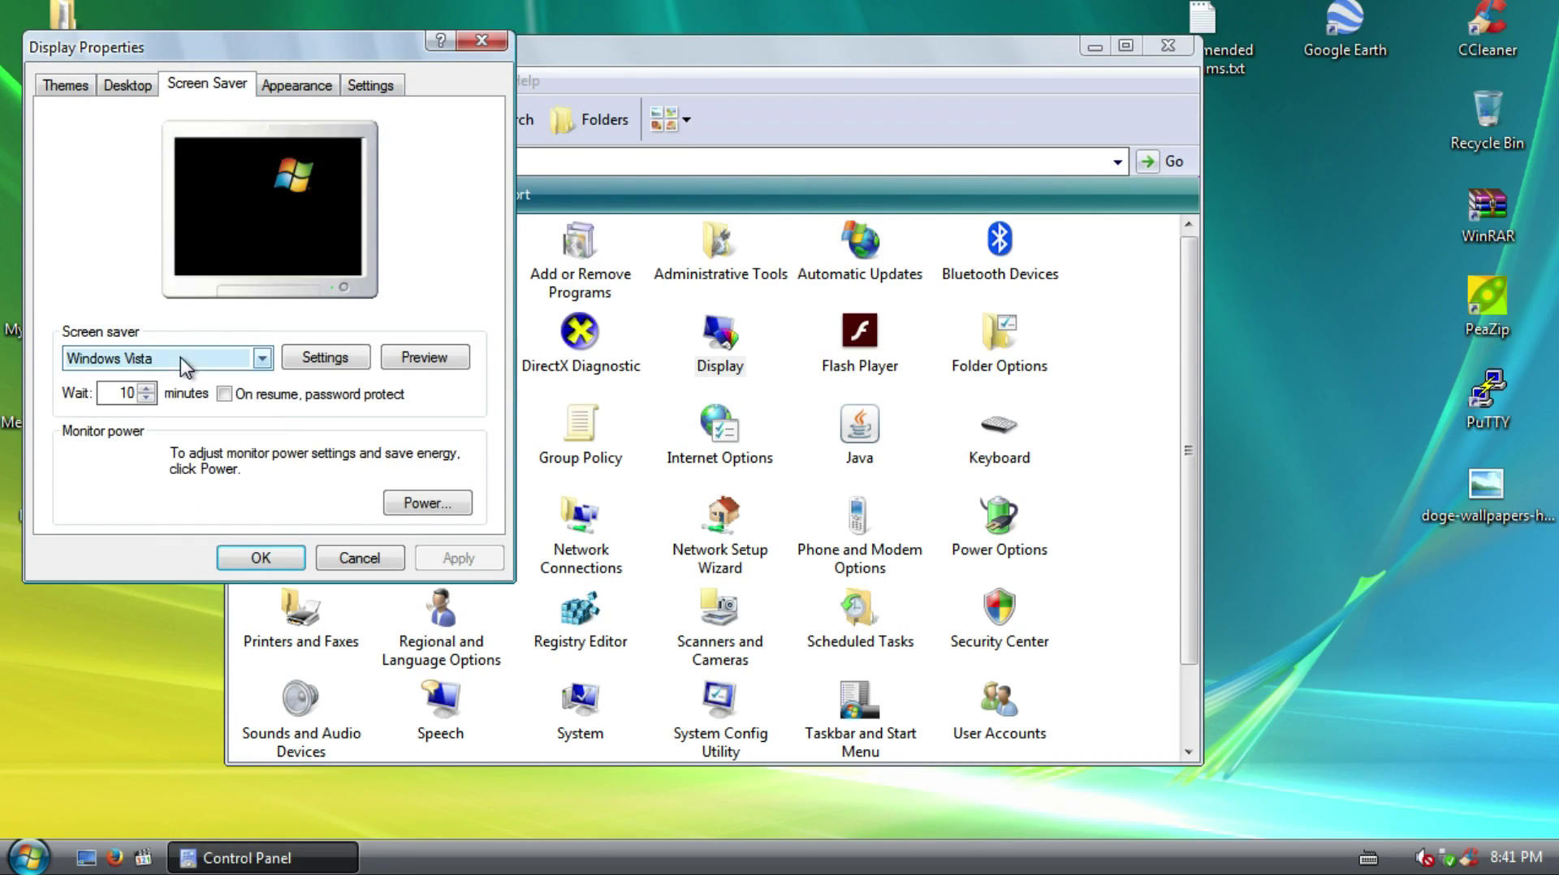
Review the windows and buttons styles in the appearance settings, keeping VistaMize
click(291, 93)
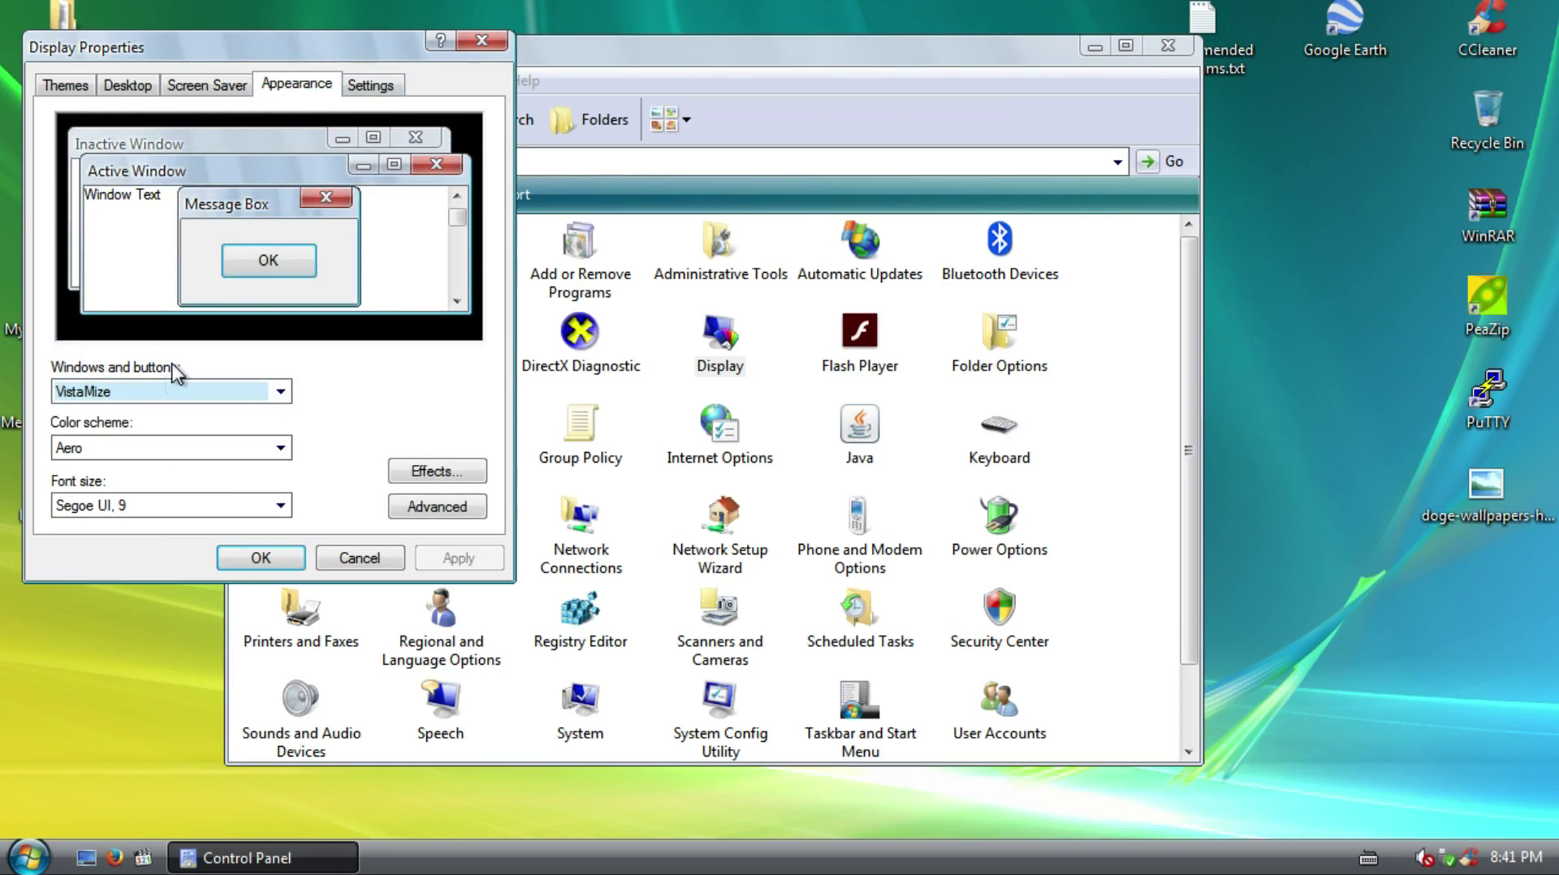
click(166, 398)
click(167, 398)
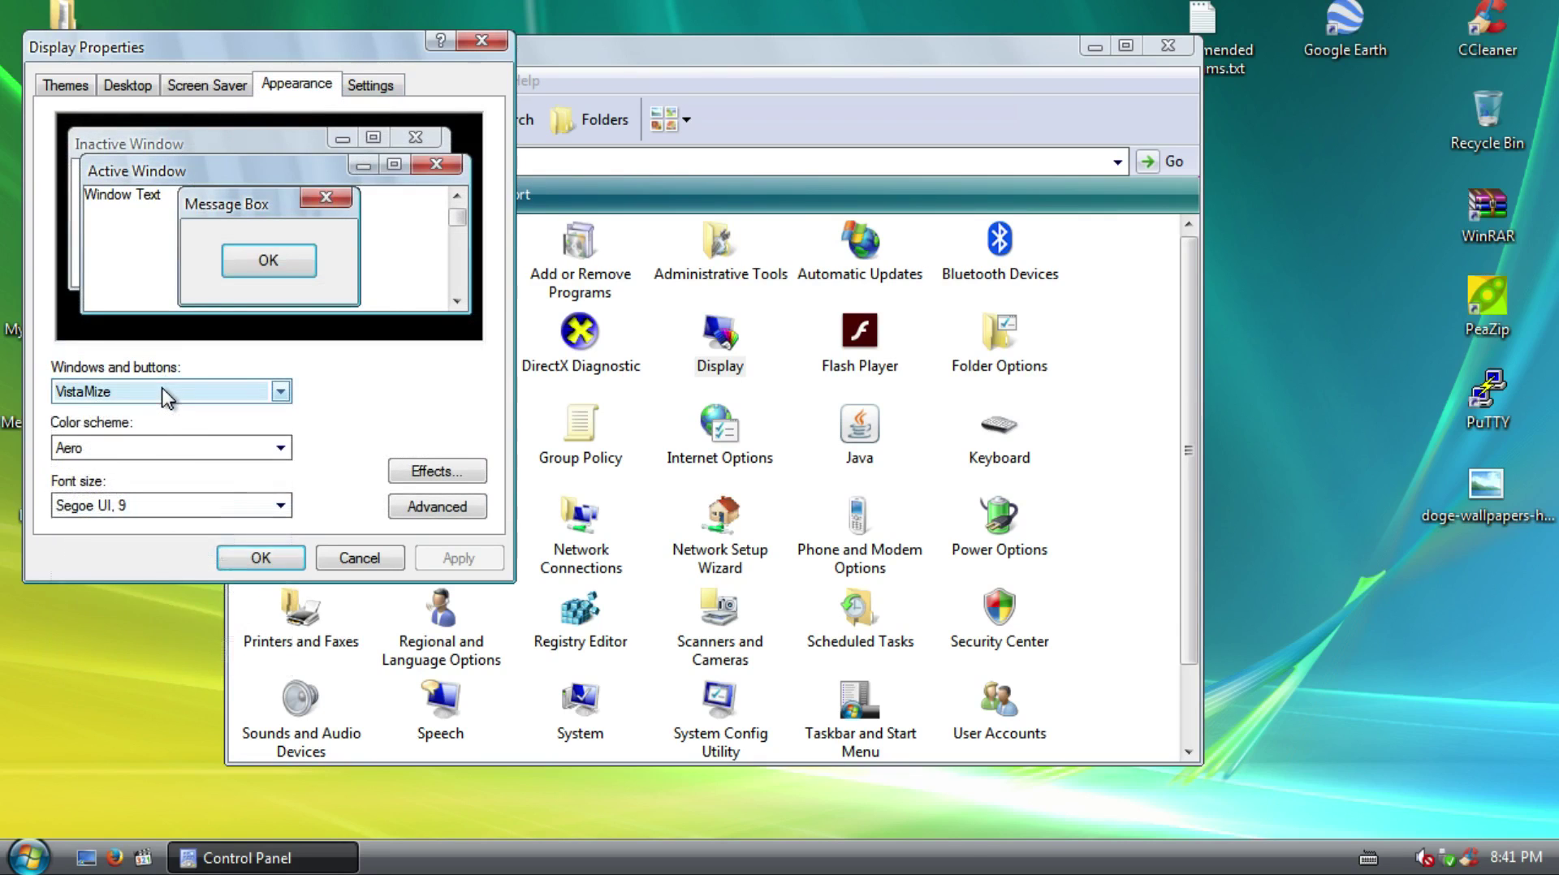
Preview the AeroXP color scheme for the VistaMize style and switch the scheme back to Aero
click(169, 451)
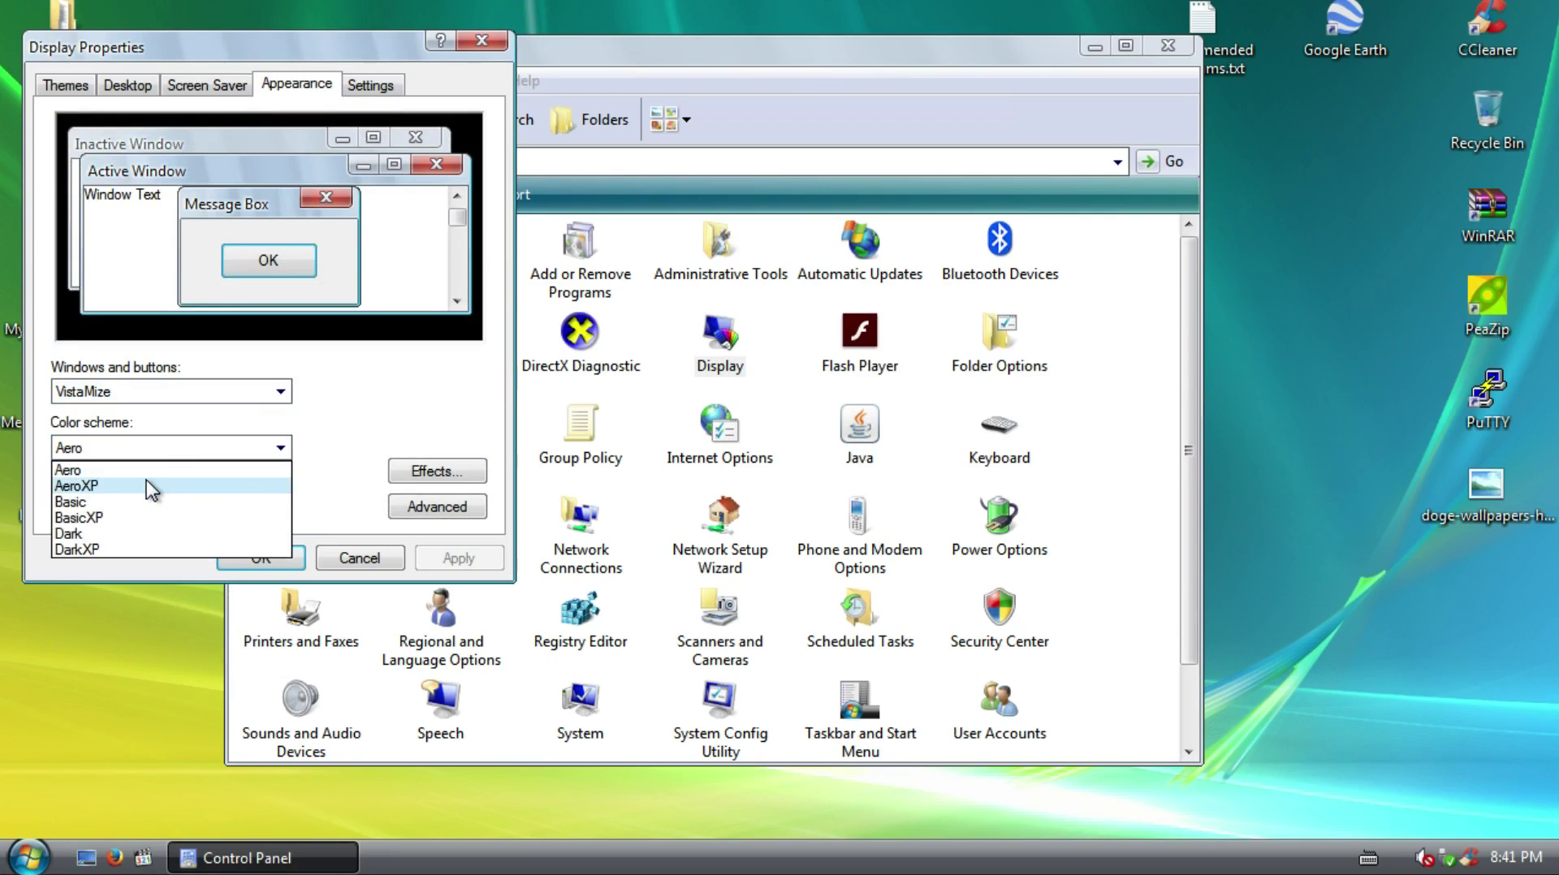
click(159, 448)
click(159, 448)
click(147, 484)
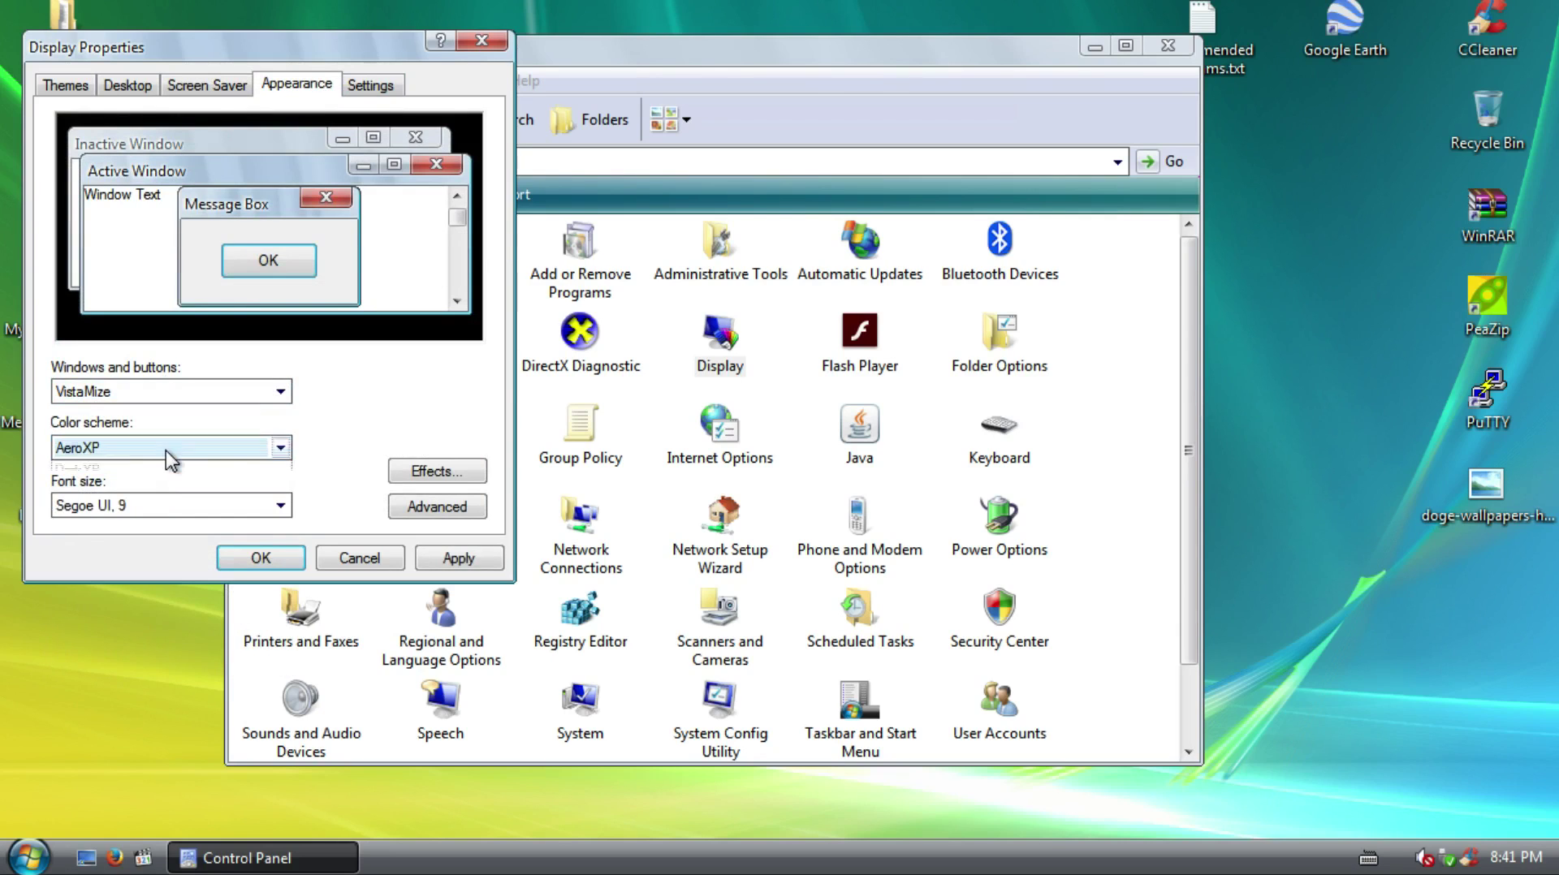
click(167, 451)
click(104, 447)
click(104, 447)
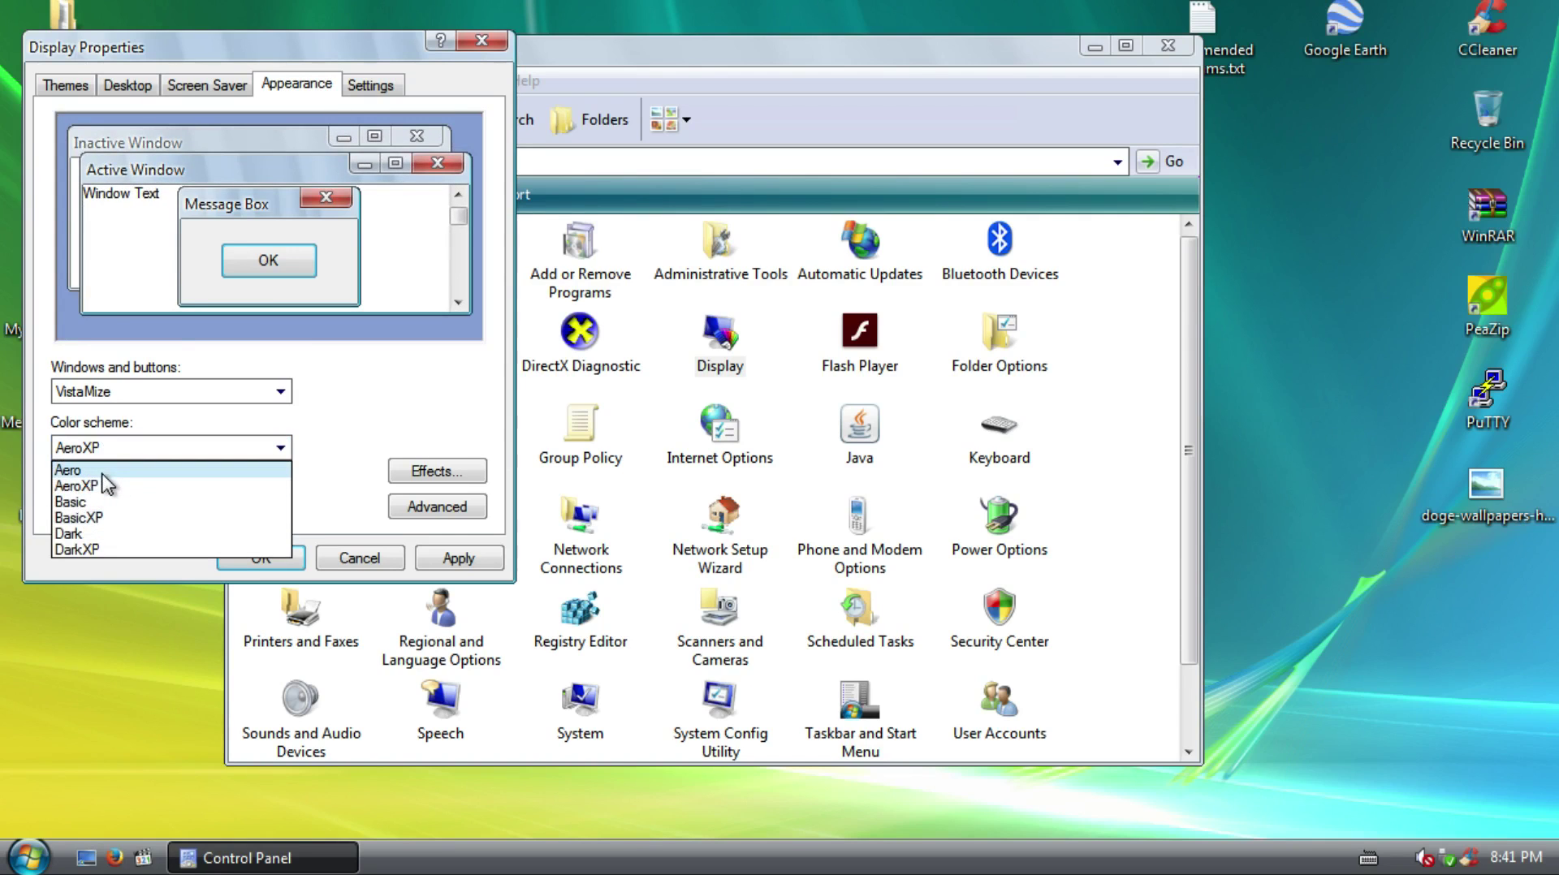
click(105, 474)
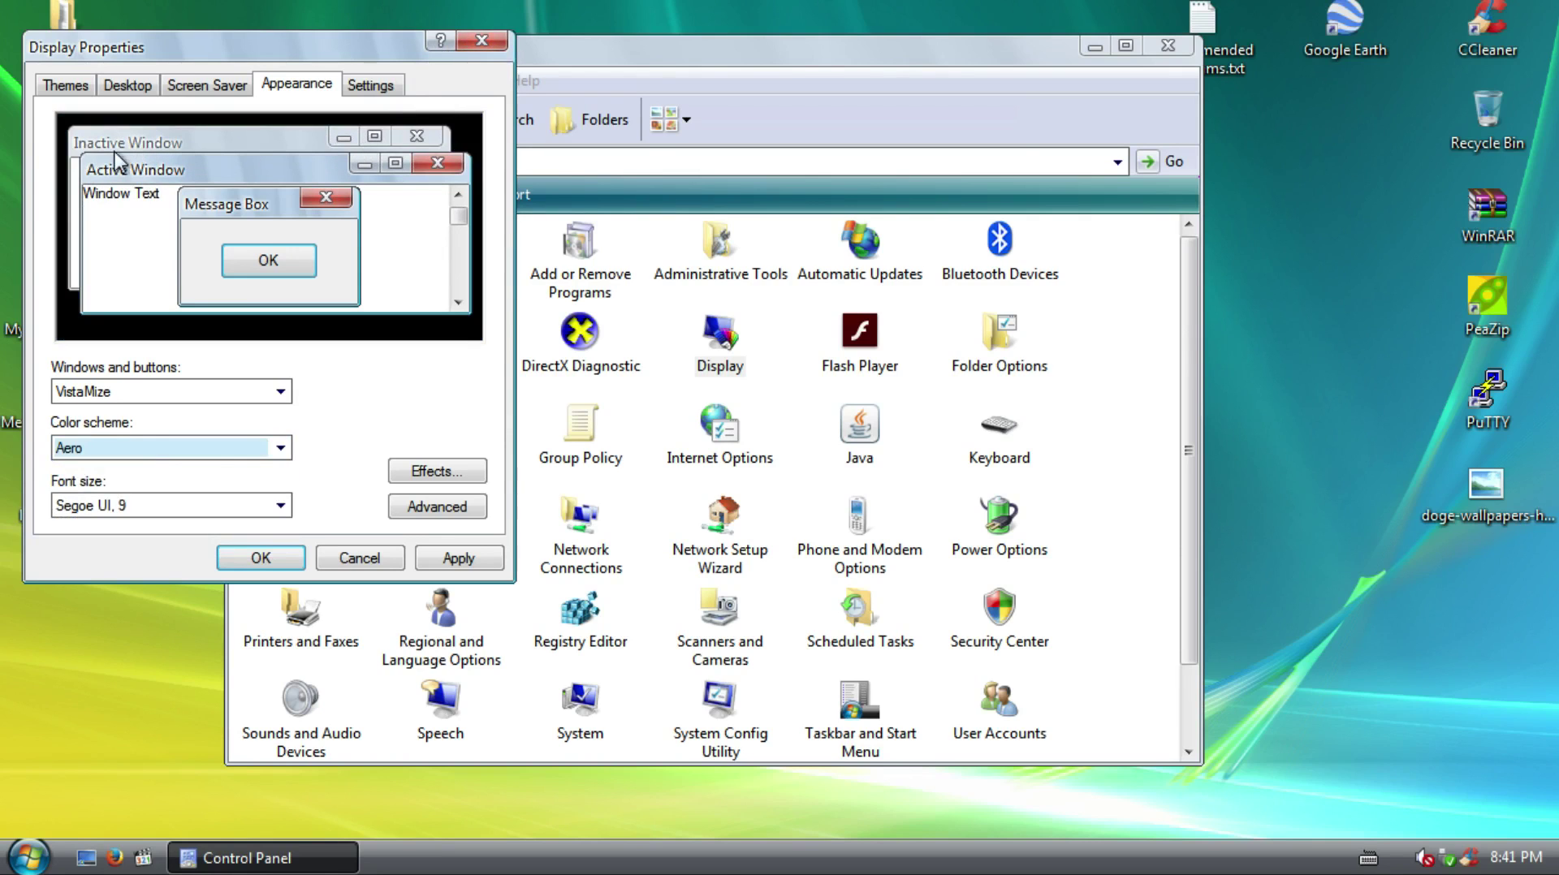
Close the Display properties and look over the rest of the Control Panel items
click(473, 39)
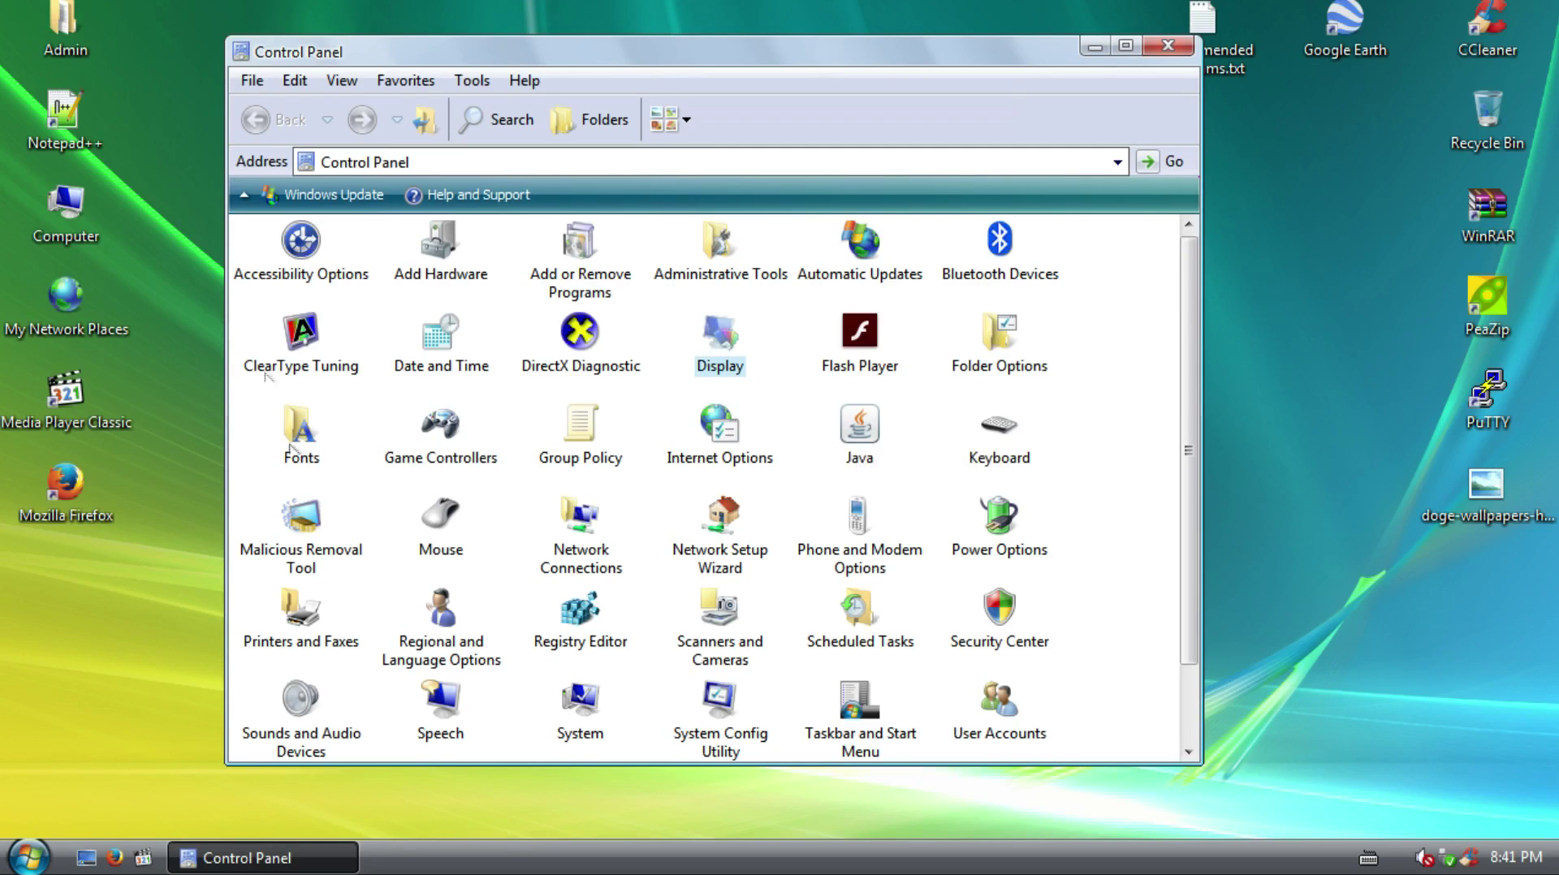
scroll(610, 560, down, 2)
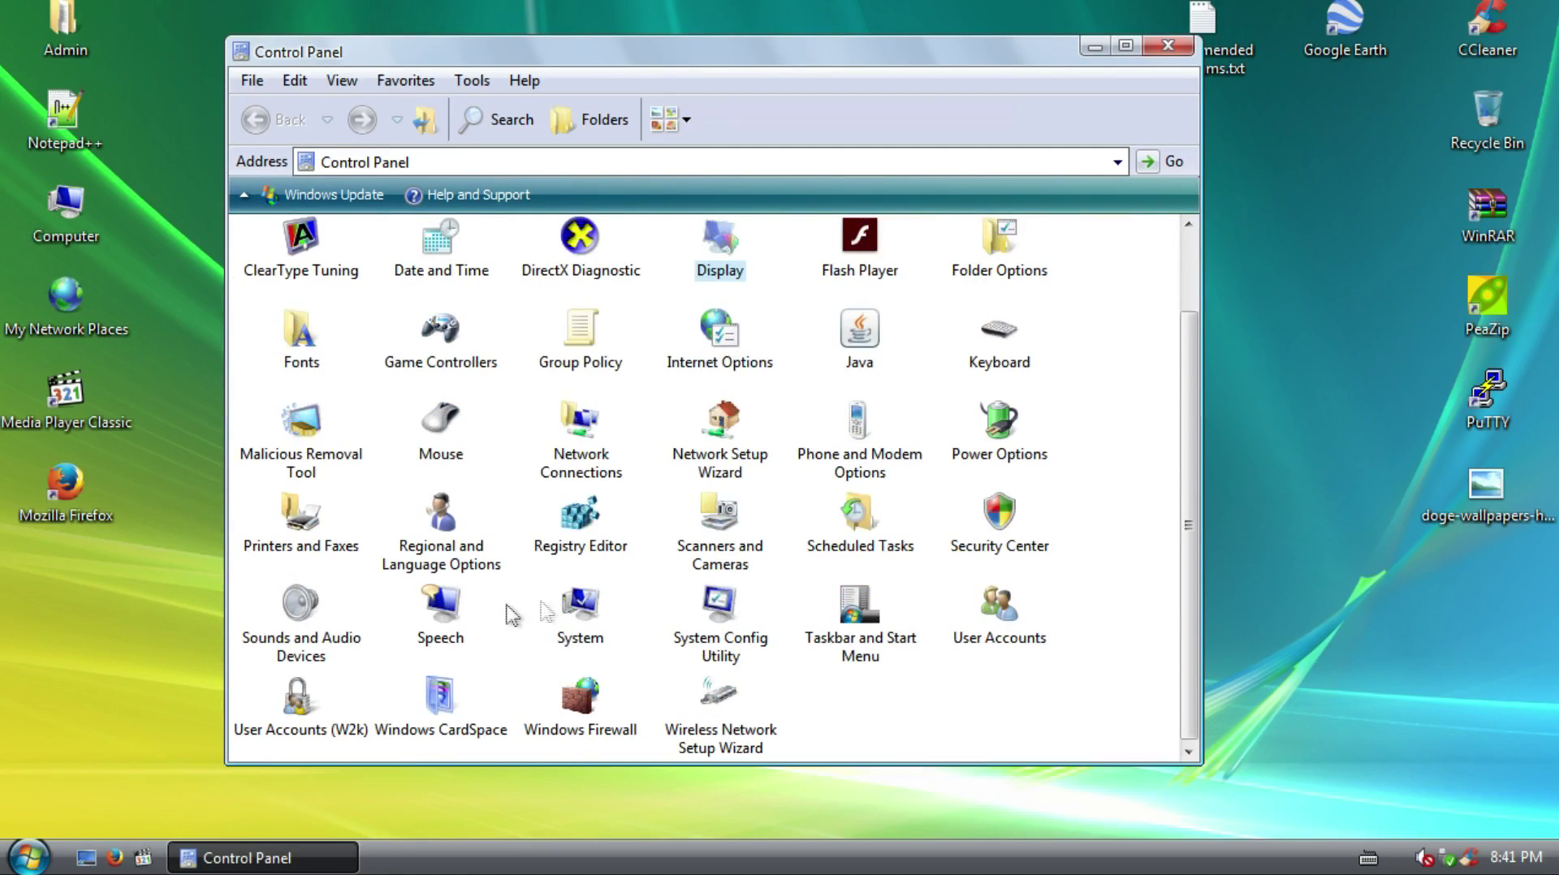
scroll(616, 565, up, 2)
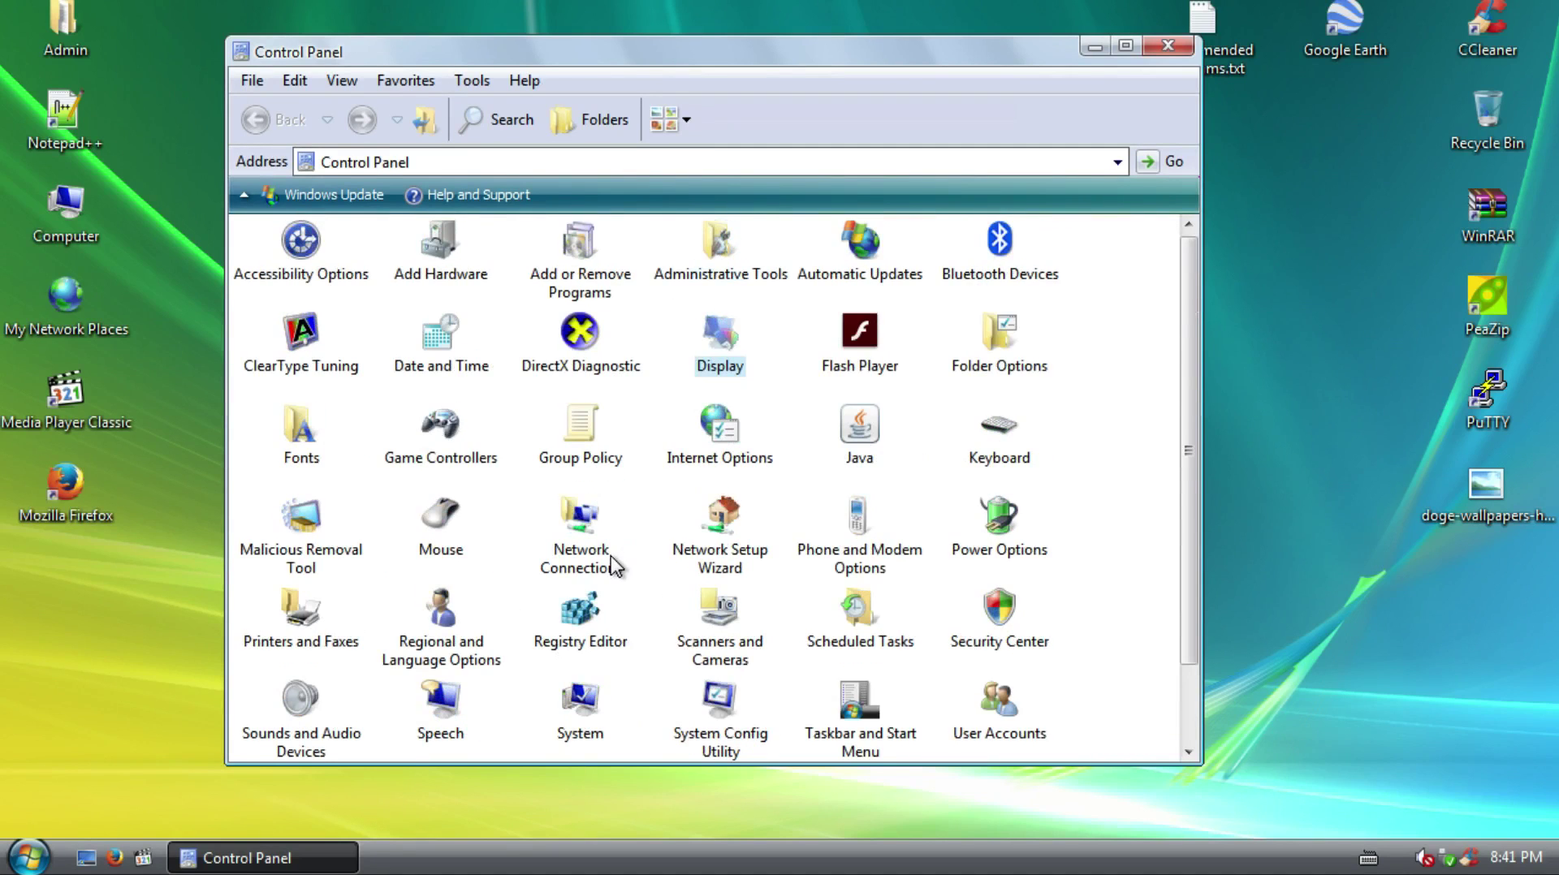
Review the power schemes, advanced and UPS settings in Power Options, and close them along with Control Panel
double_click(987, 546)
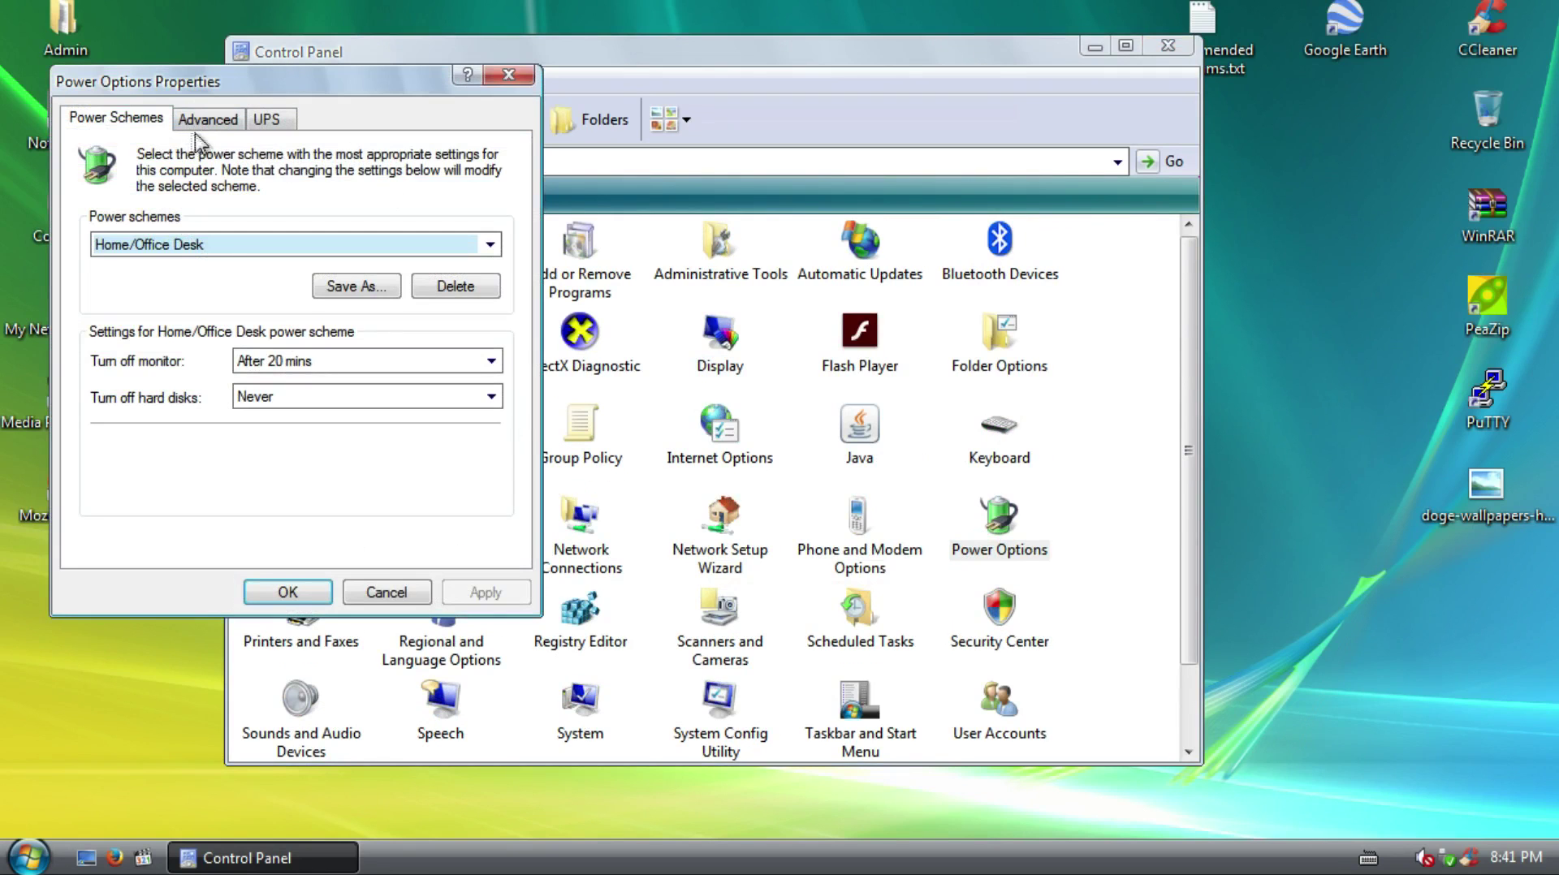
click(208, 120)
click(267, 120)
click(508, 75)
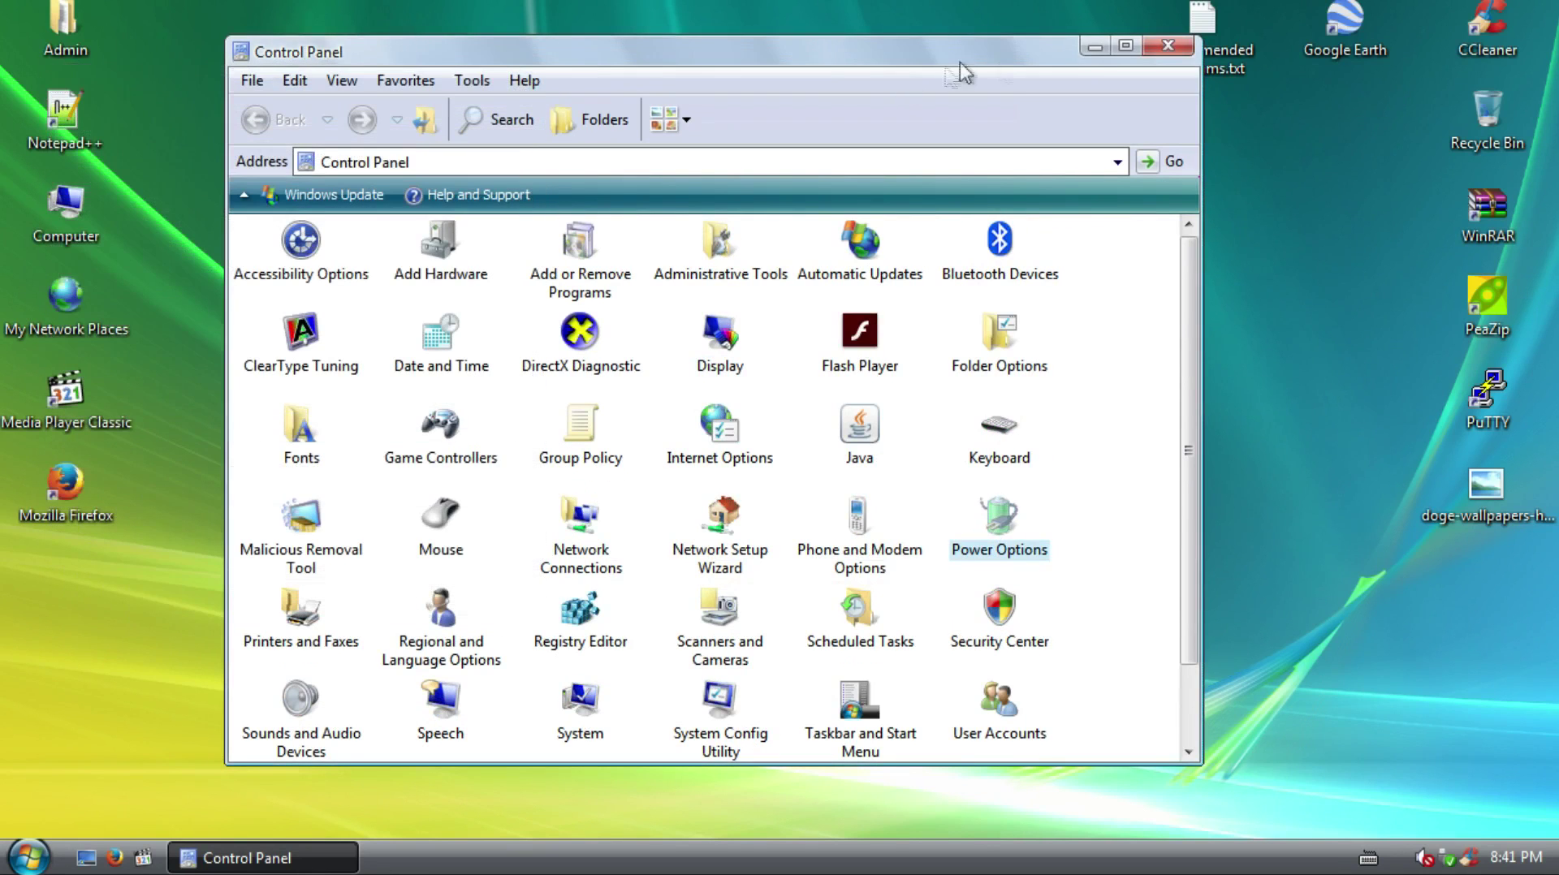
click(1170, 46)
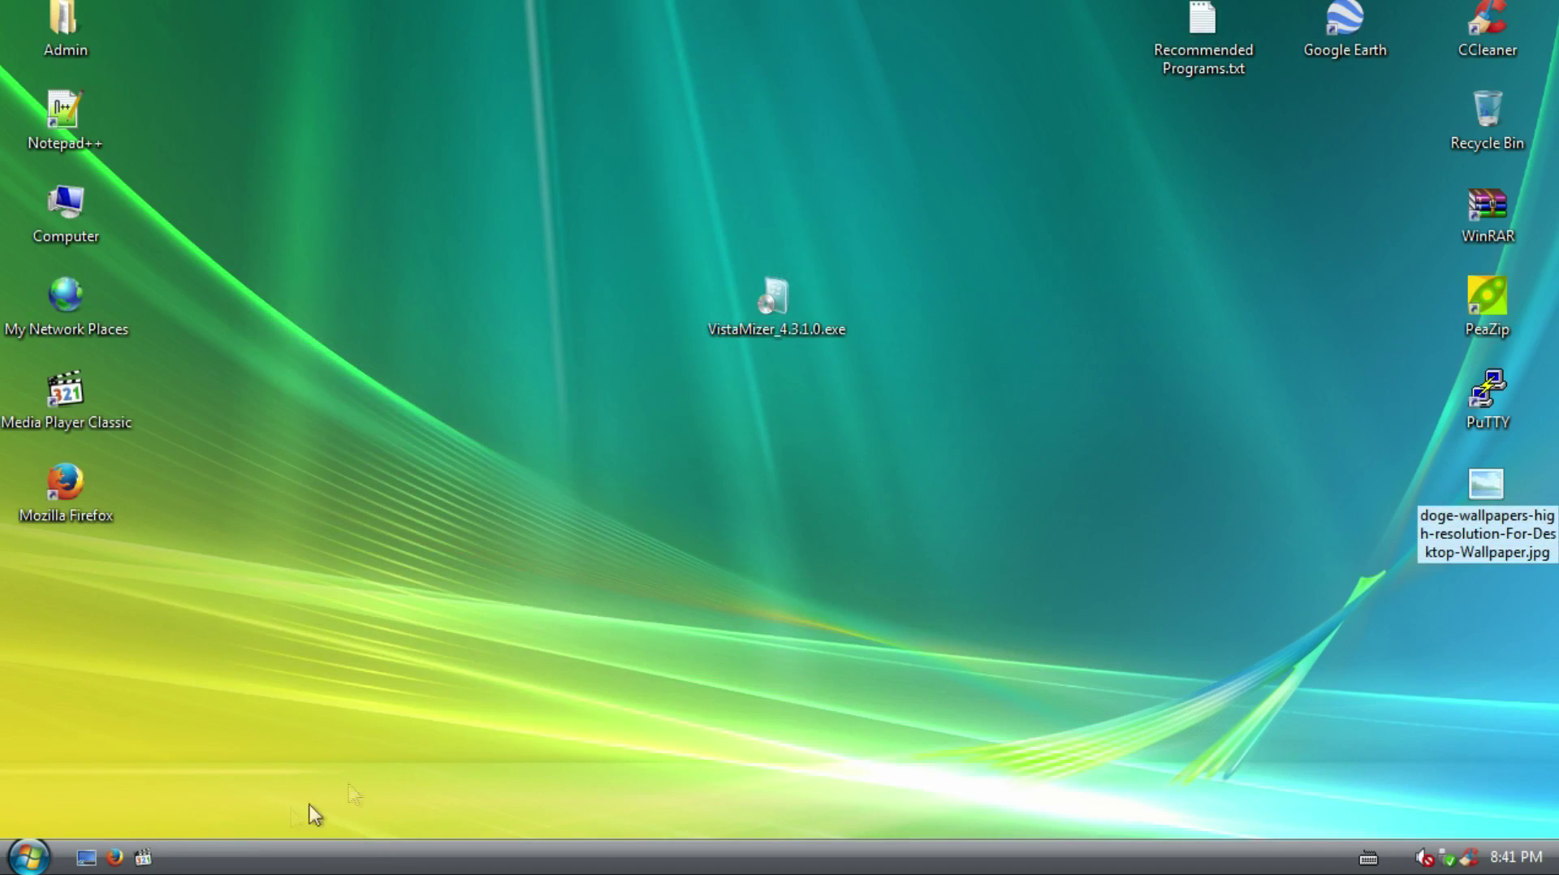
Examine the recent documents and the installed program folders such as WinRAR, Unlocker and PuTTY in the Start menu
click(28, 856)
mouse_move(401, 453)
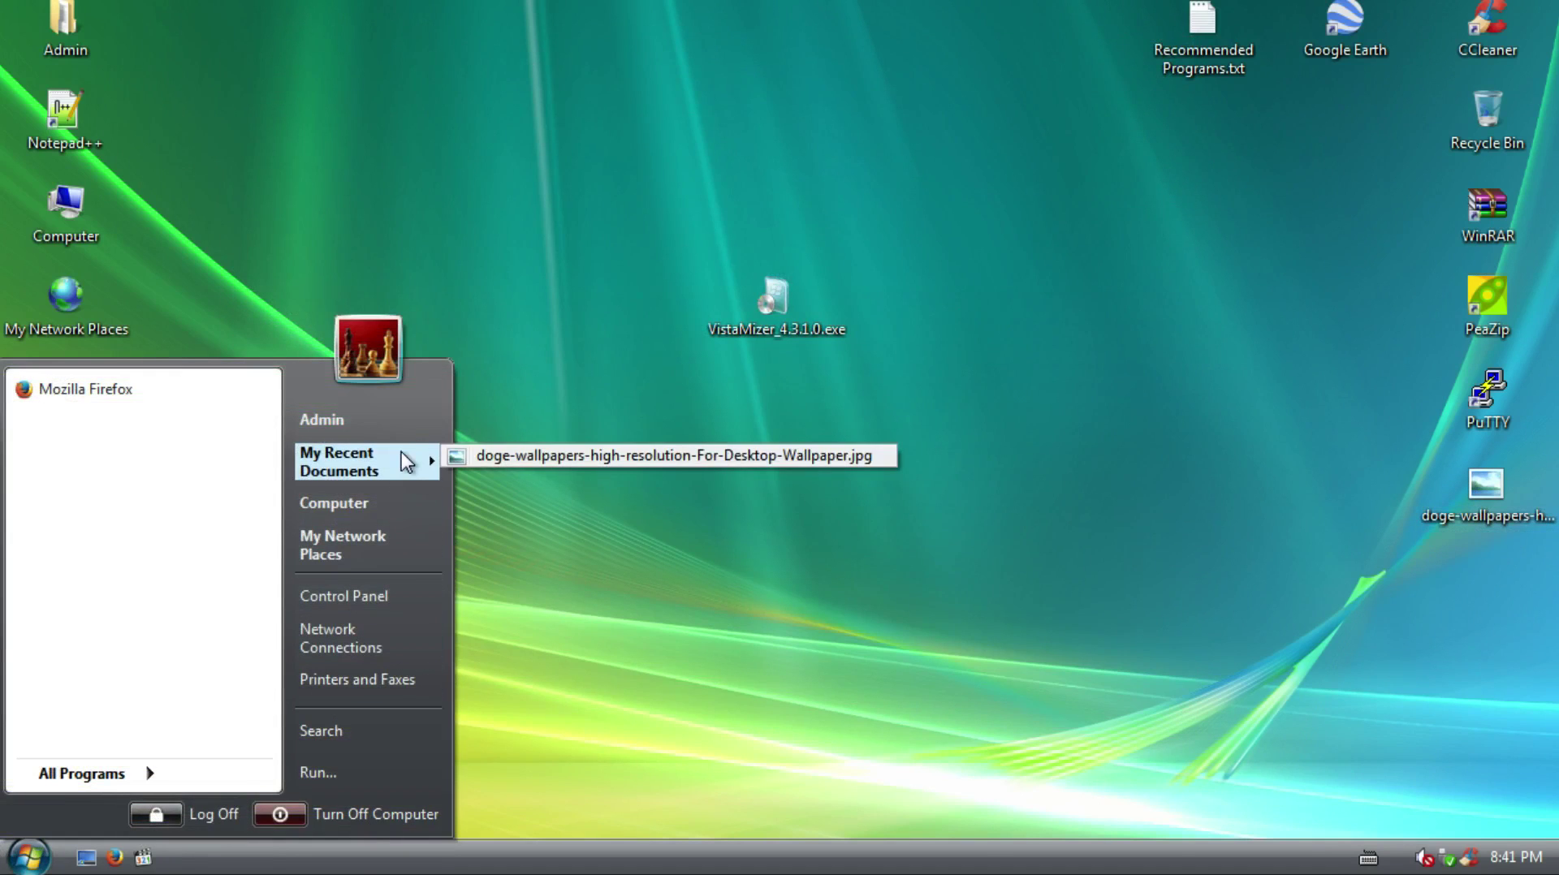
click(100, 775)
mouse_move(254, 711)
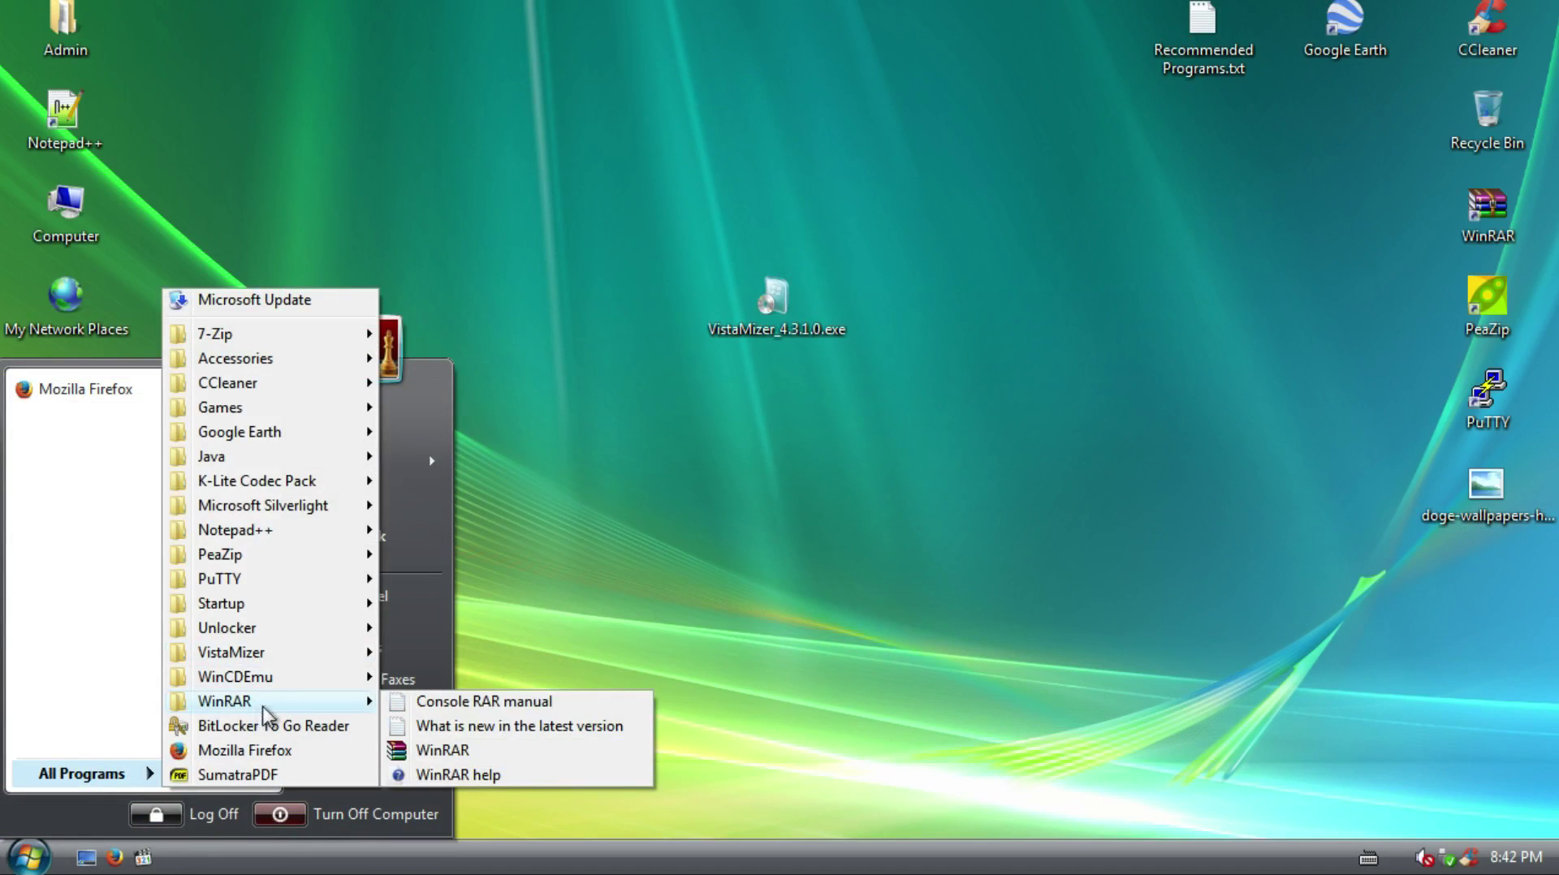
mouse_move(324, 651)
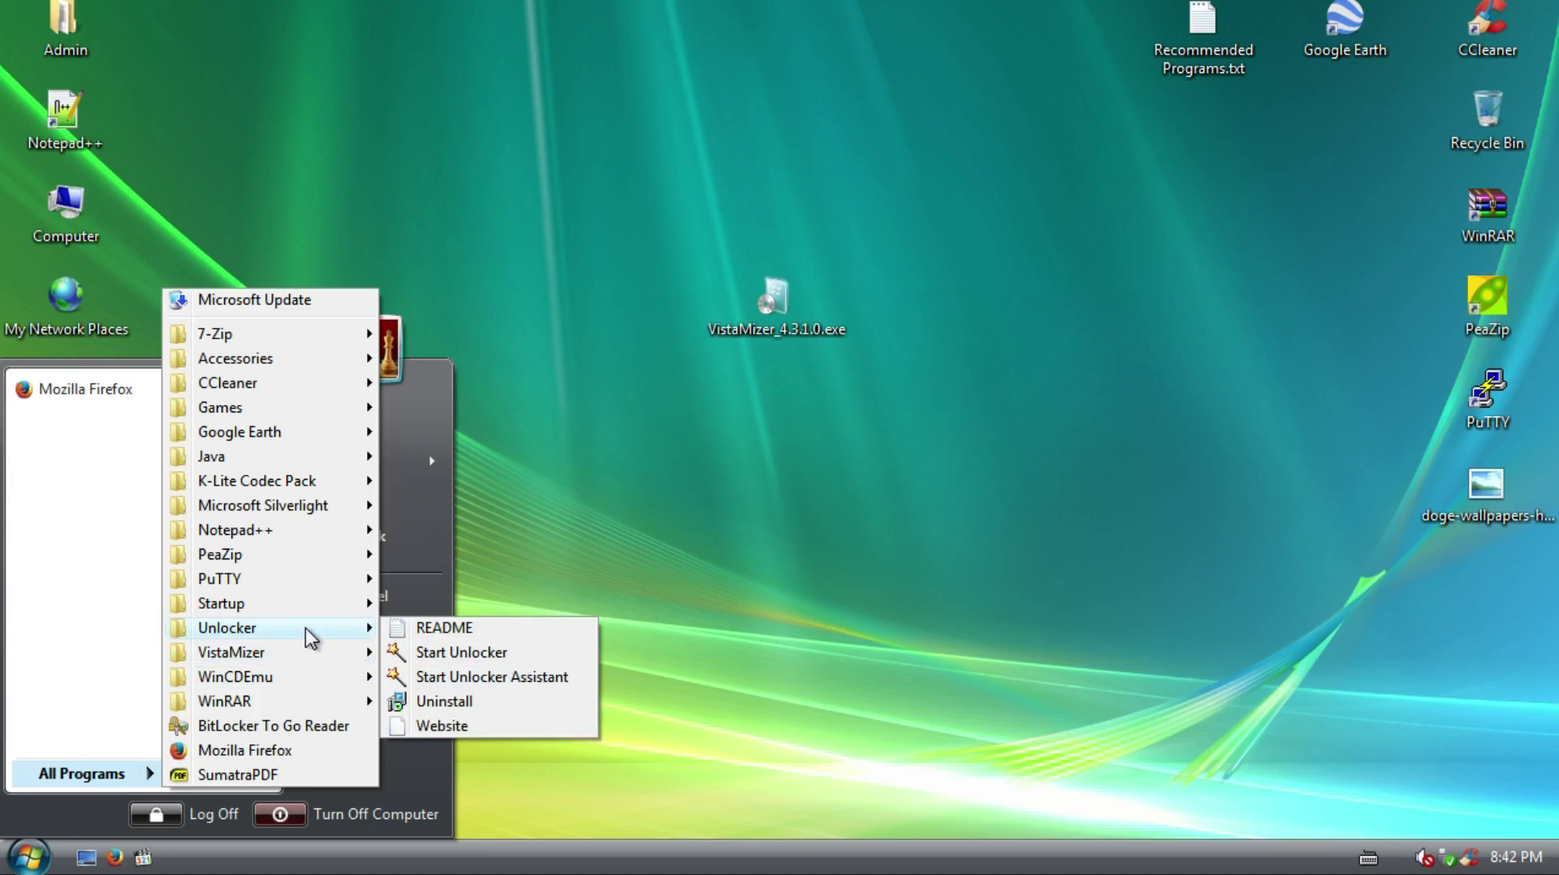
mouse_move(306, 591)
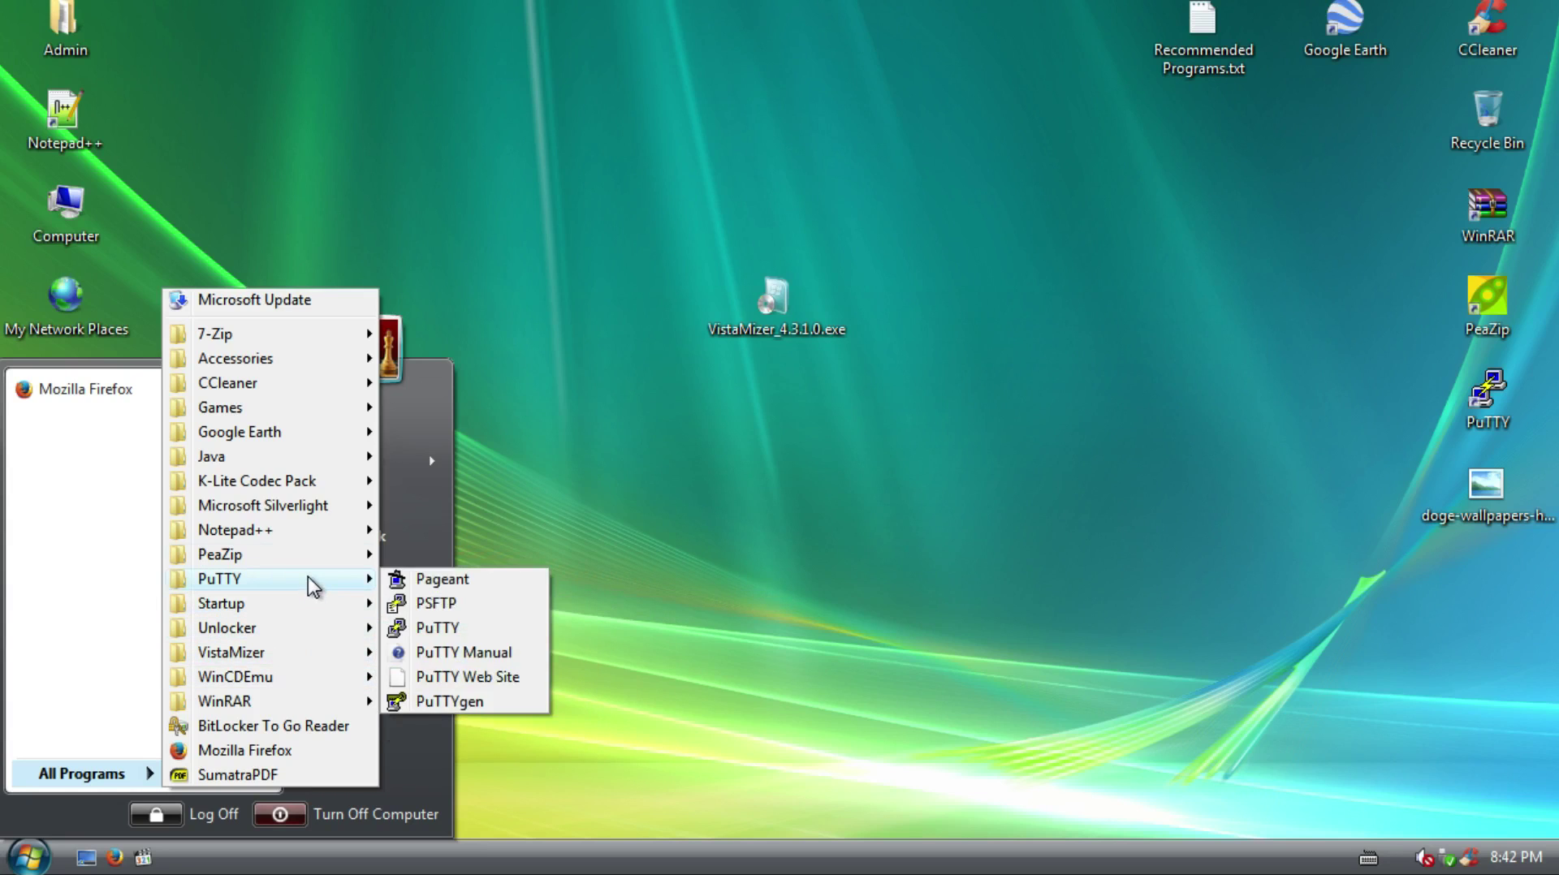
mouse_move(310, 539)
mouse_move(310, 439)
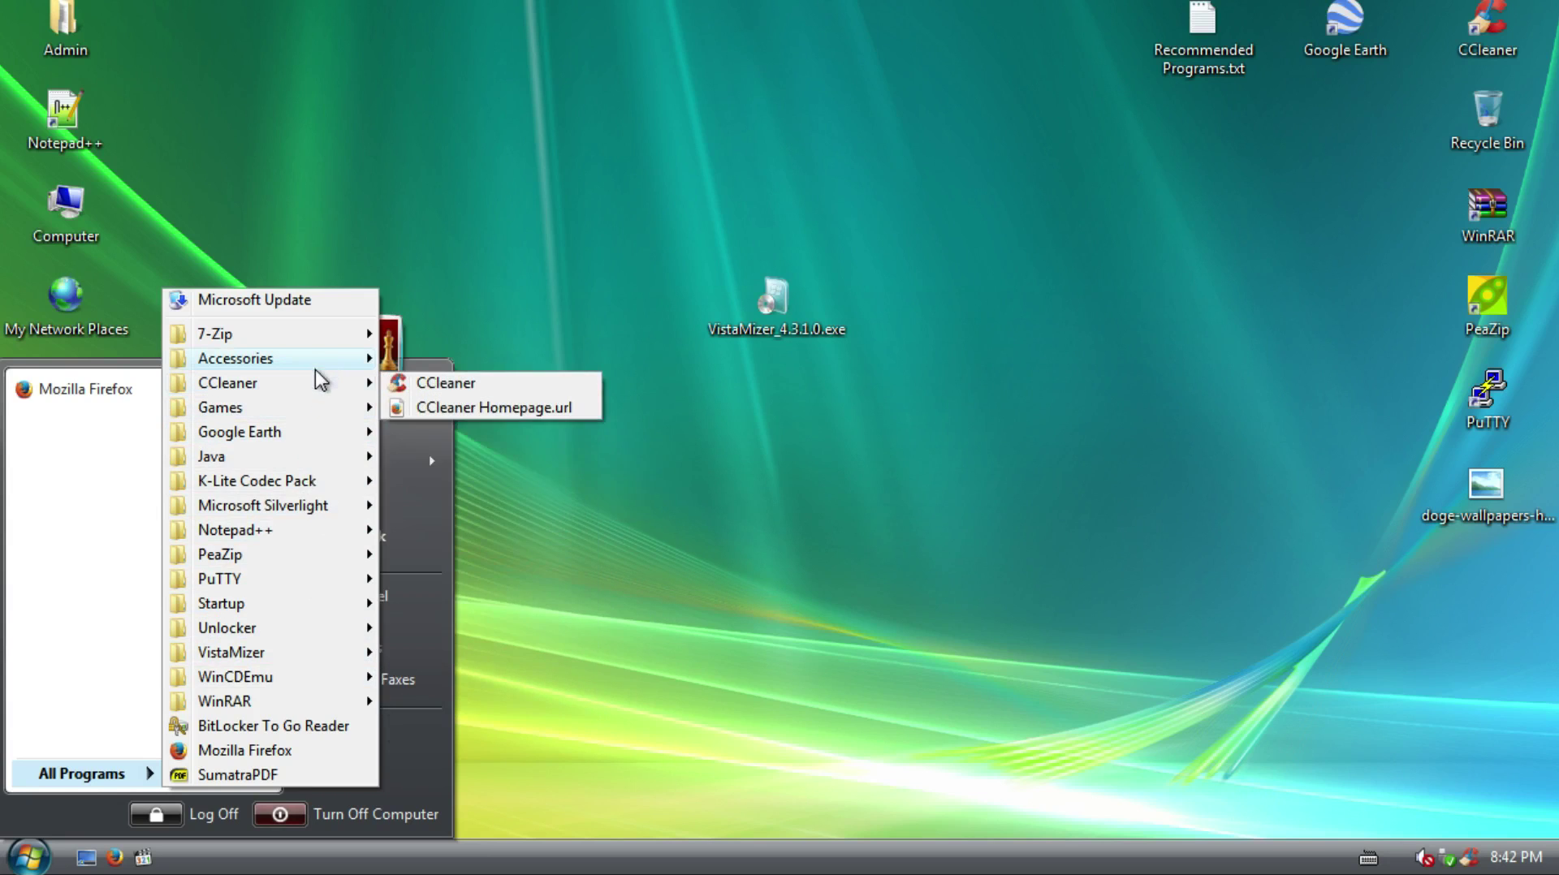
Examine the Accessories programs, including the Entertainment and System Tools groups, and close the Start menu
mouse_move(314, 362)
mouse_move(465, 344)
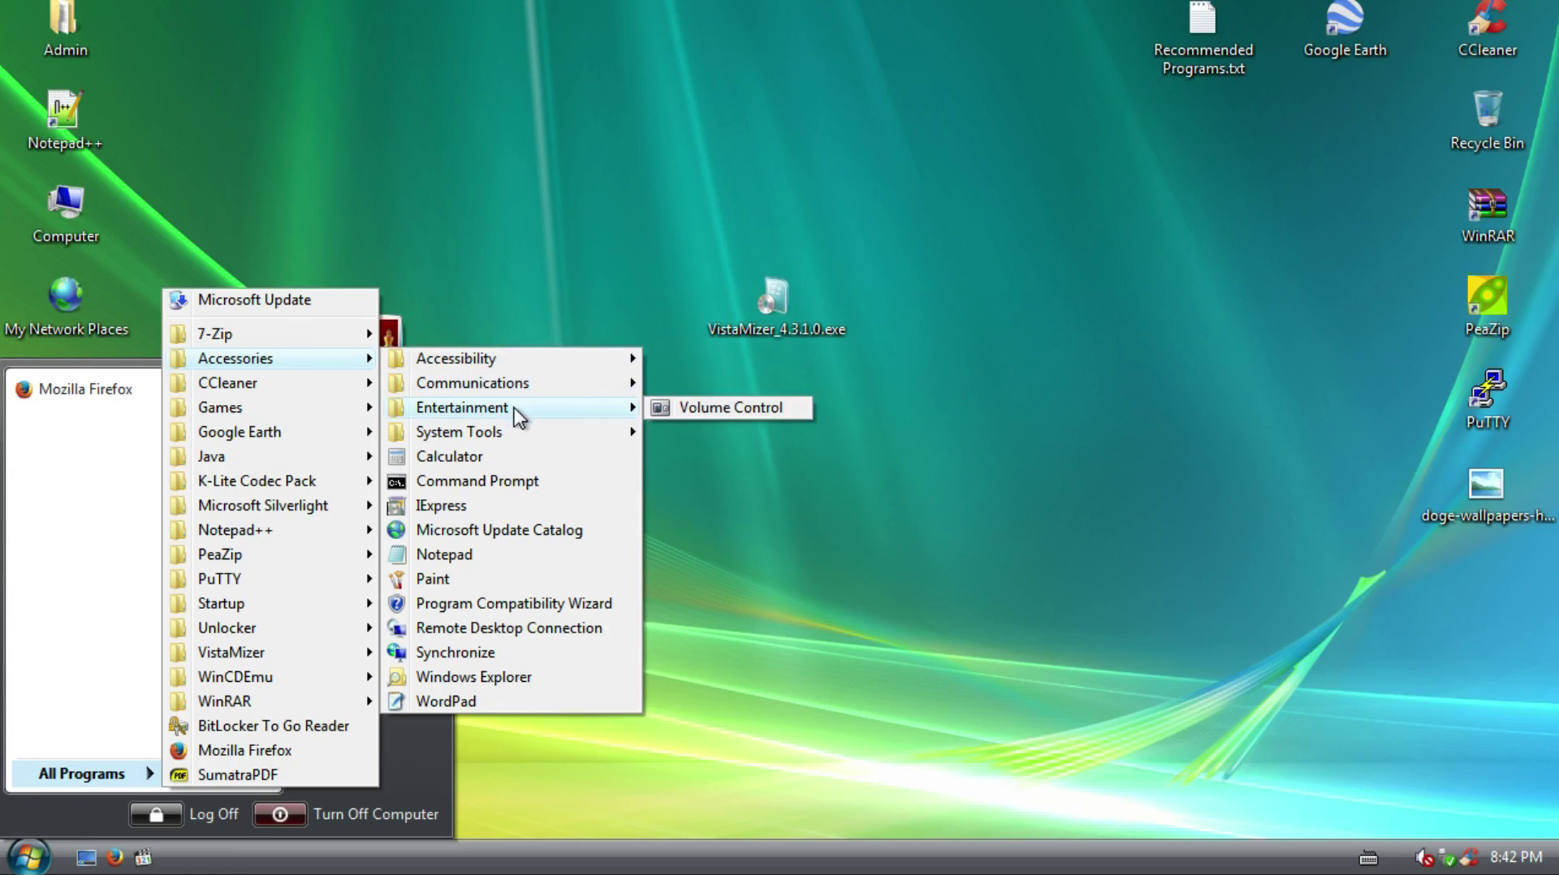
mouse_move(516, 432)
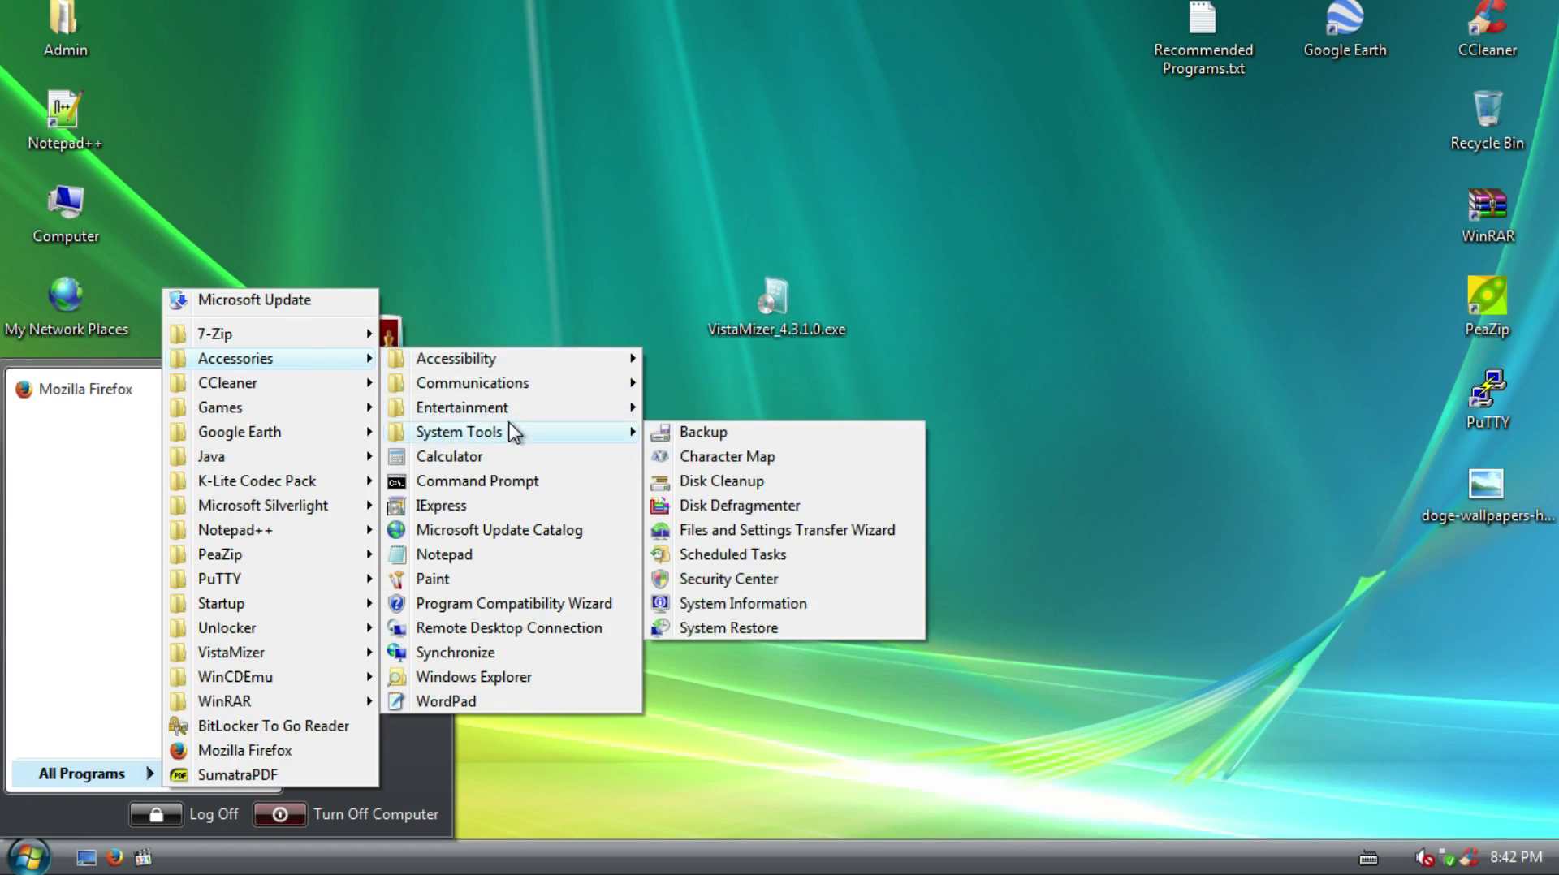
mouse_move(280, 331)
mouse_move(508, 370)
click(567, 299)
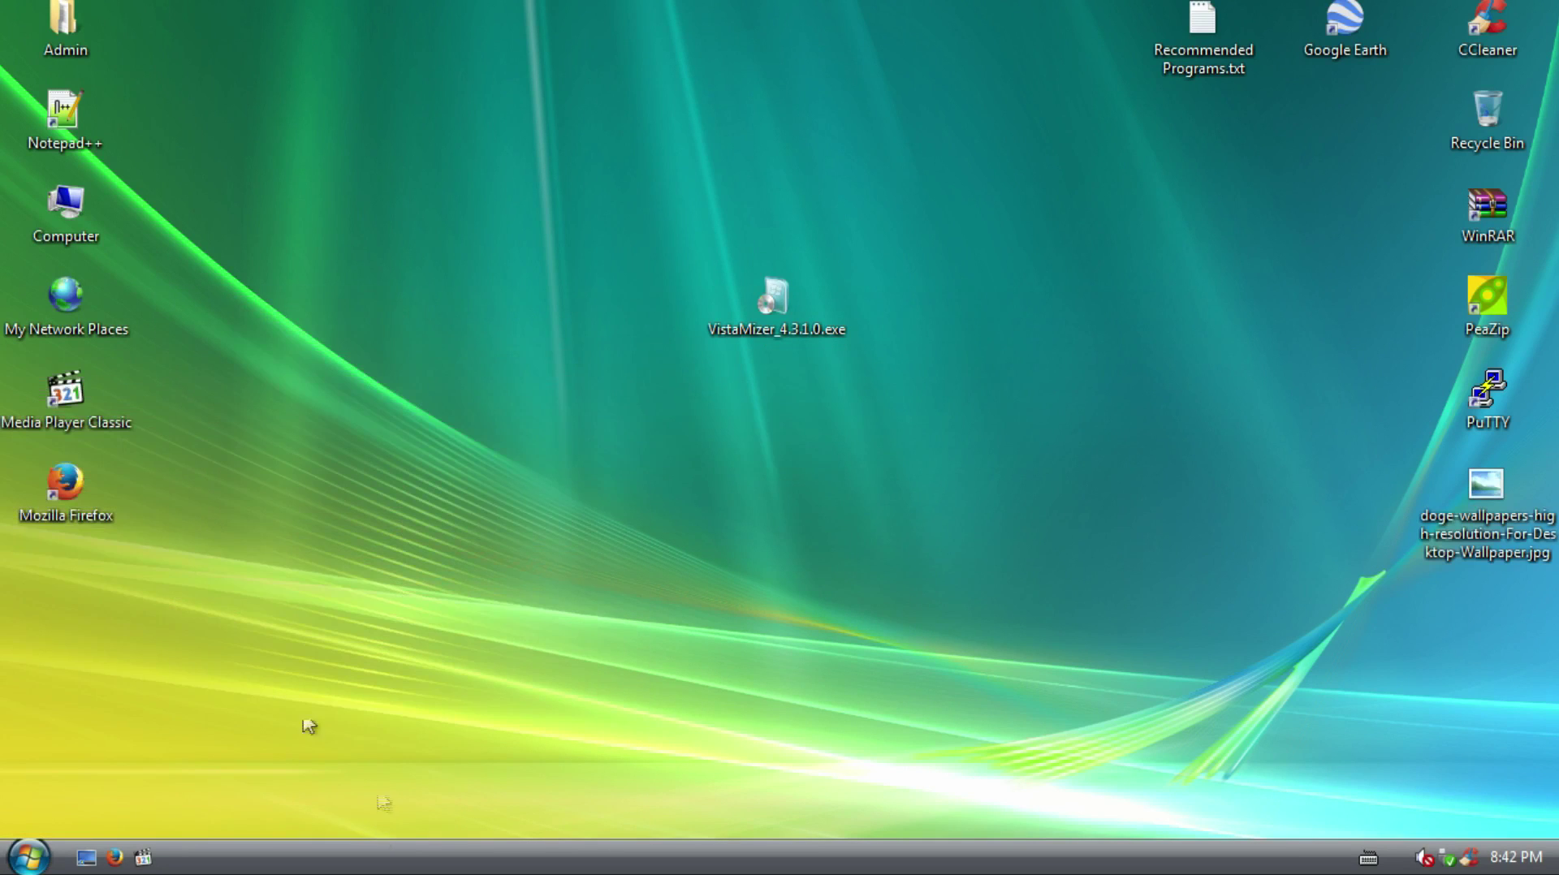
Launch Windows Explorer from the Accessories programs and reposition its window on the desktop
click(28, 856)
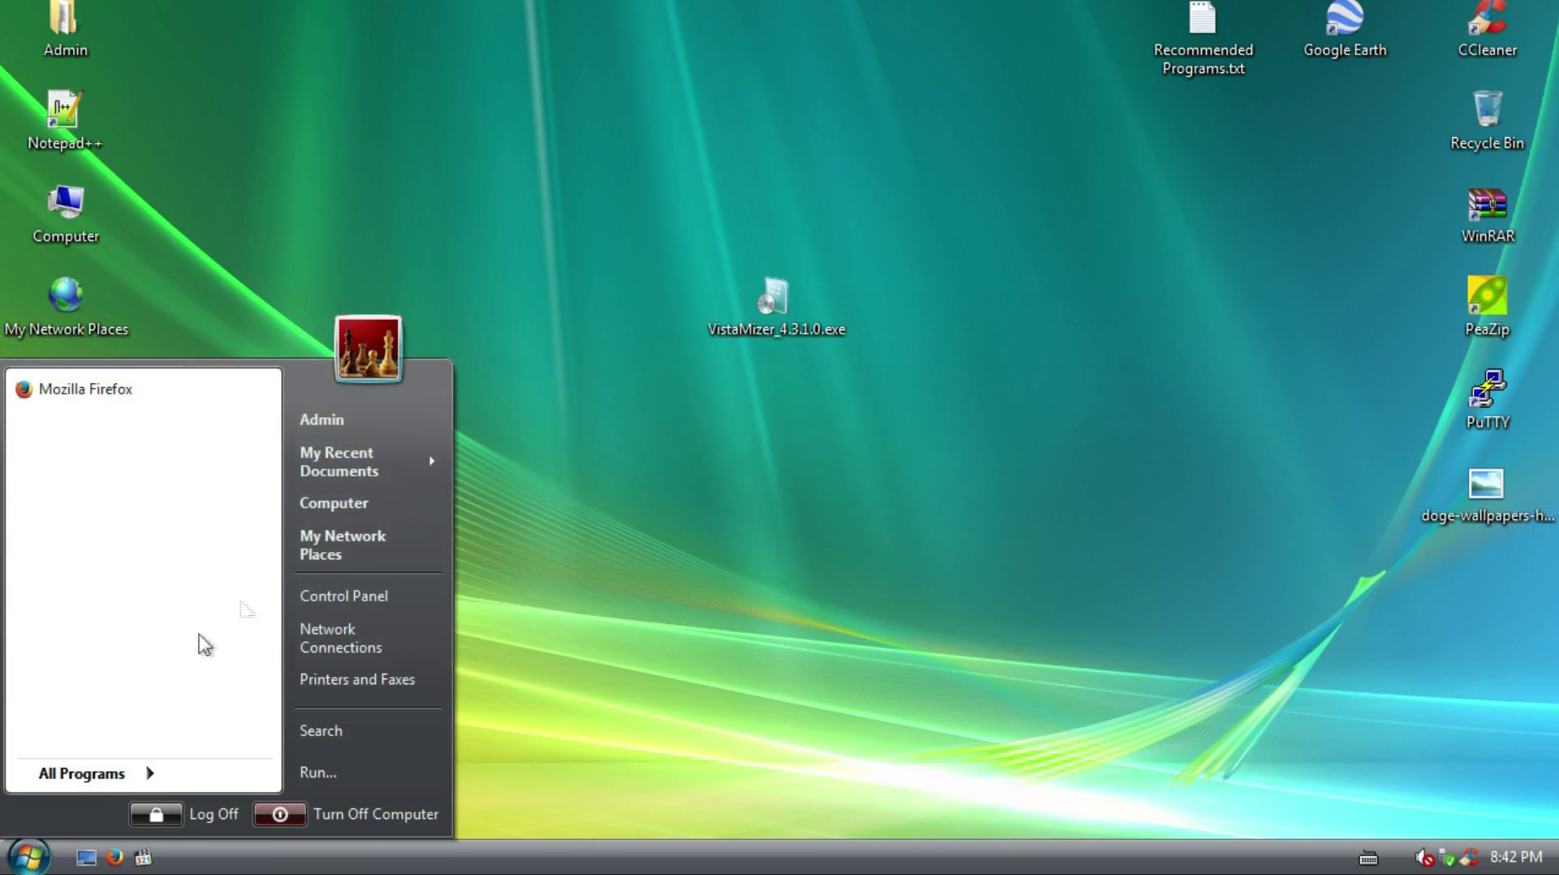
mouse_move(102, 773)
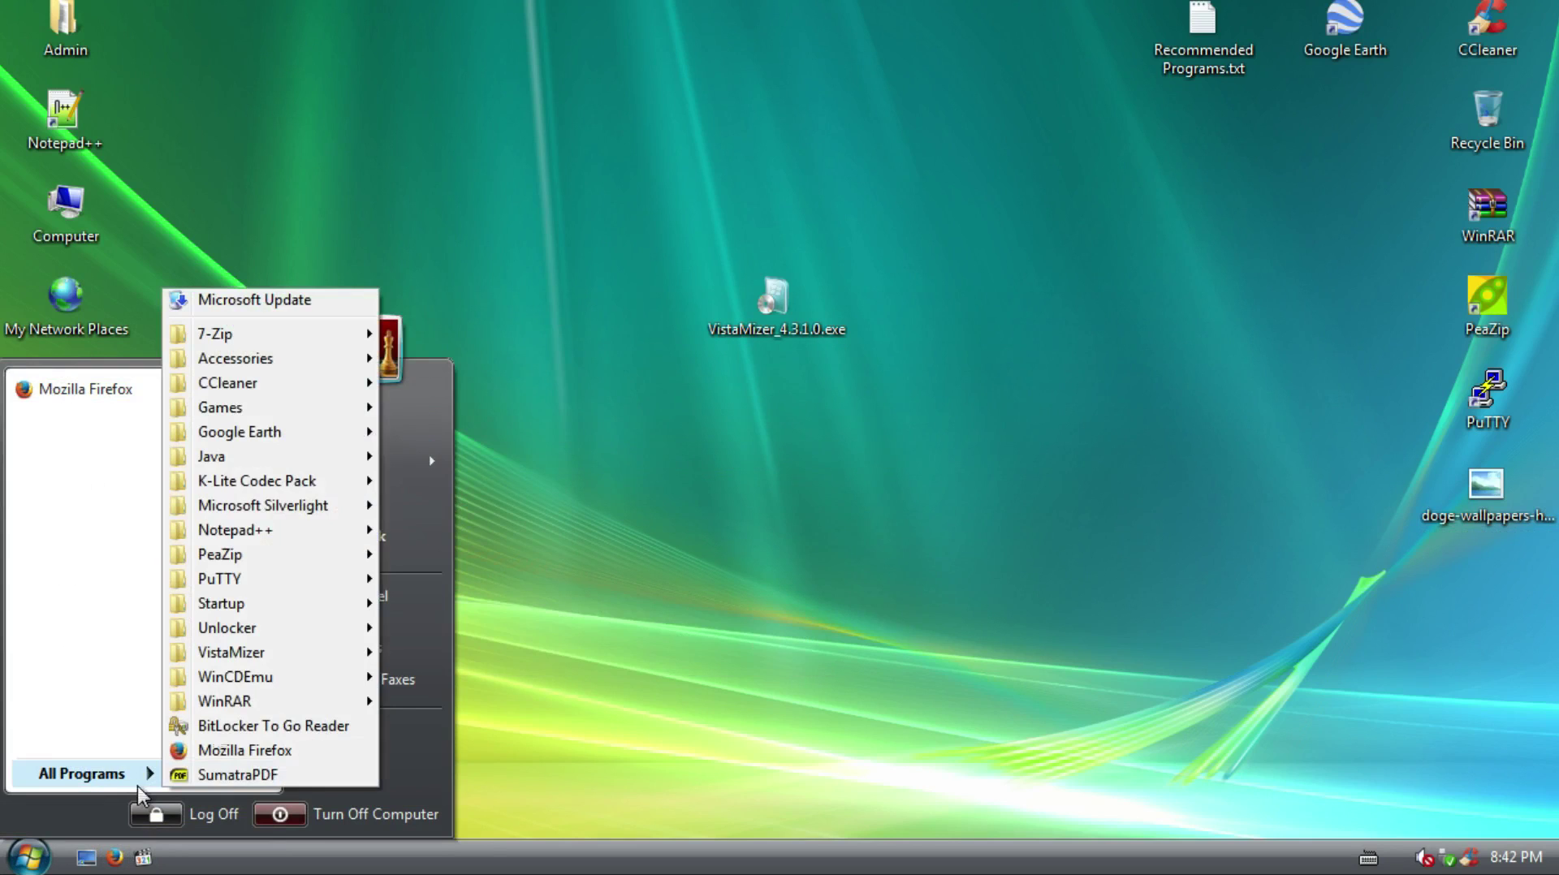
mouse_move(286, 338)
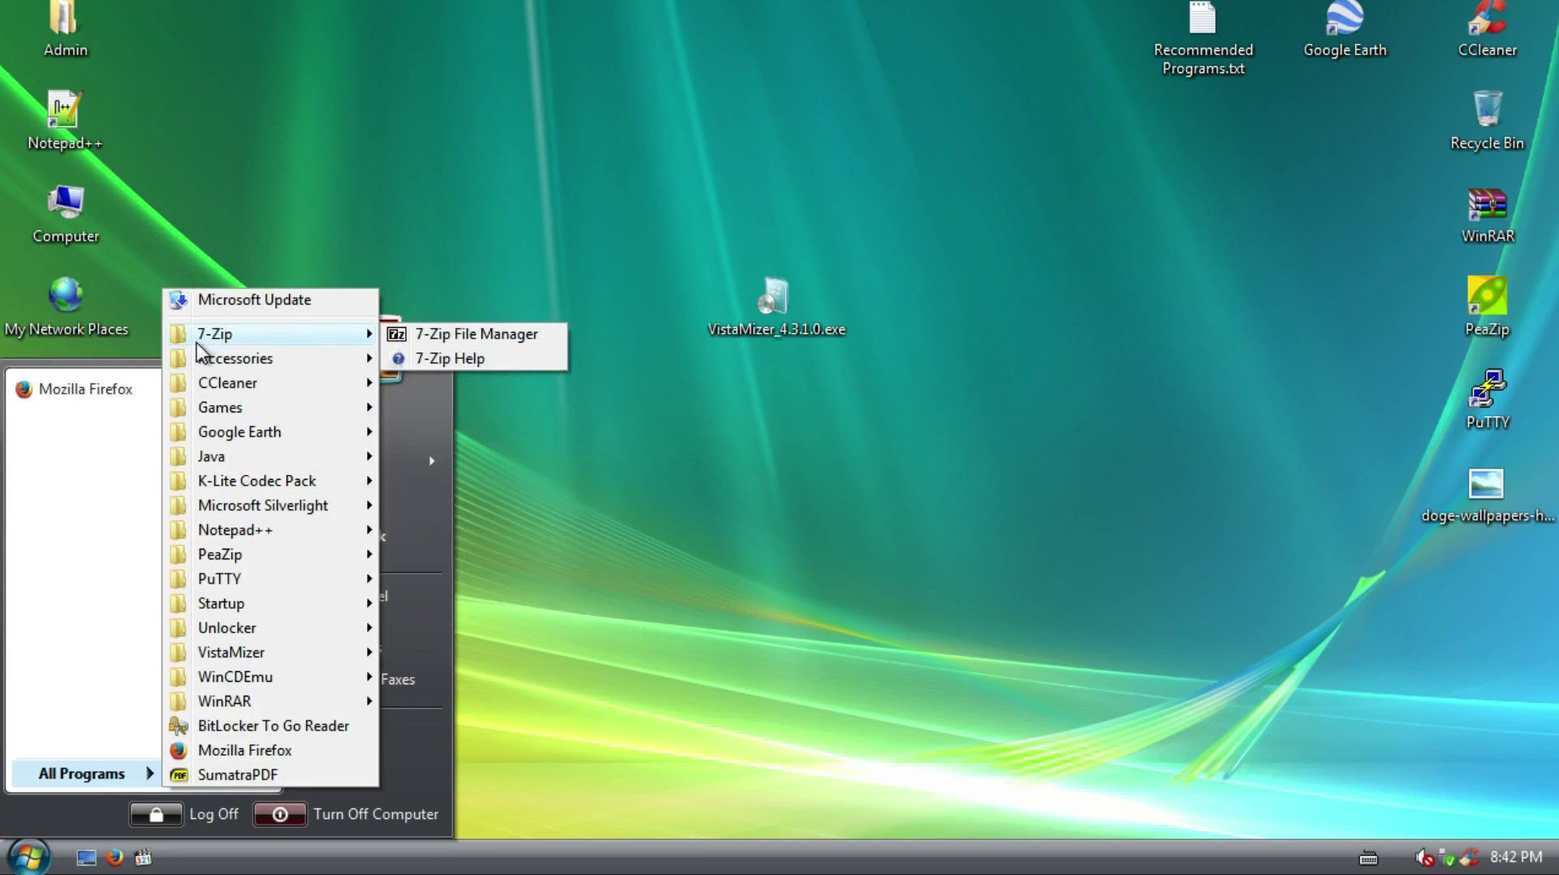
mouse_move(224, 687)
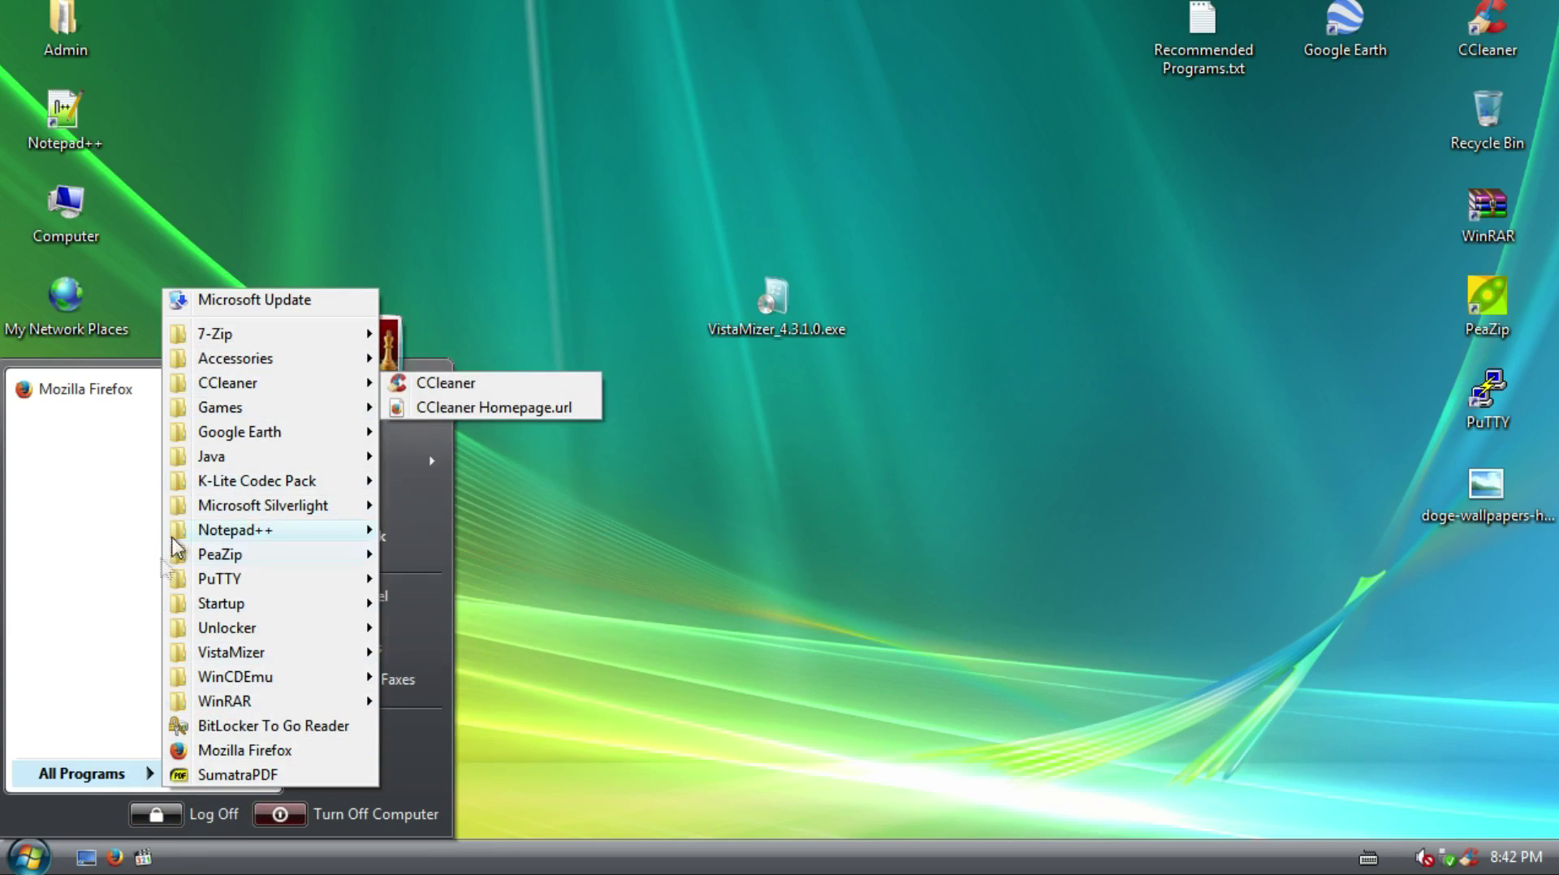
mouse_move(358, 340)
mouse_move(321, 367)
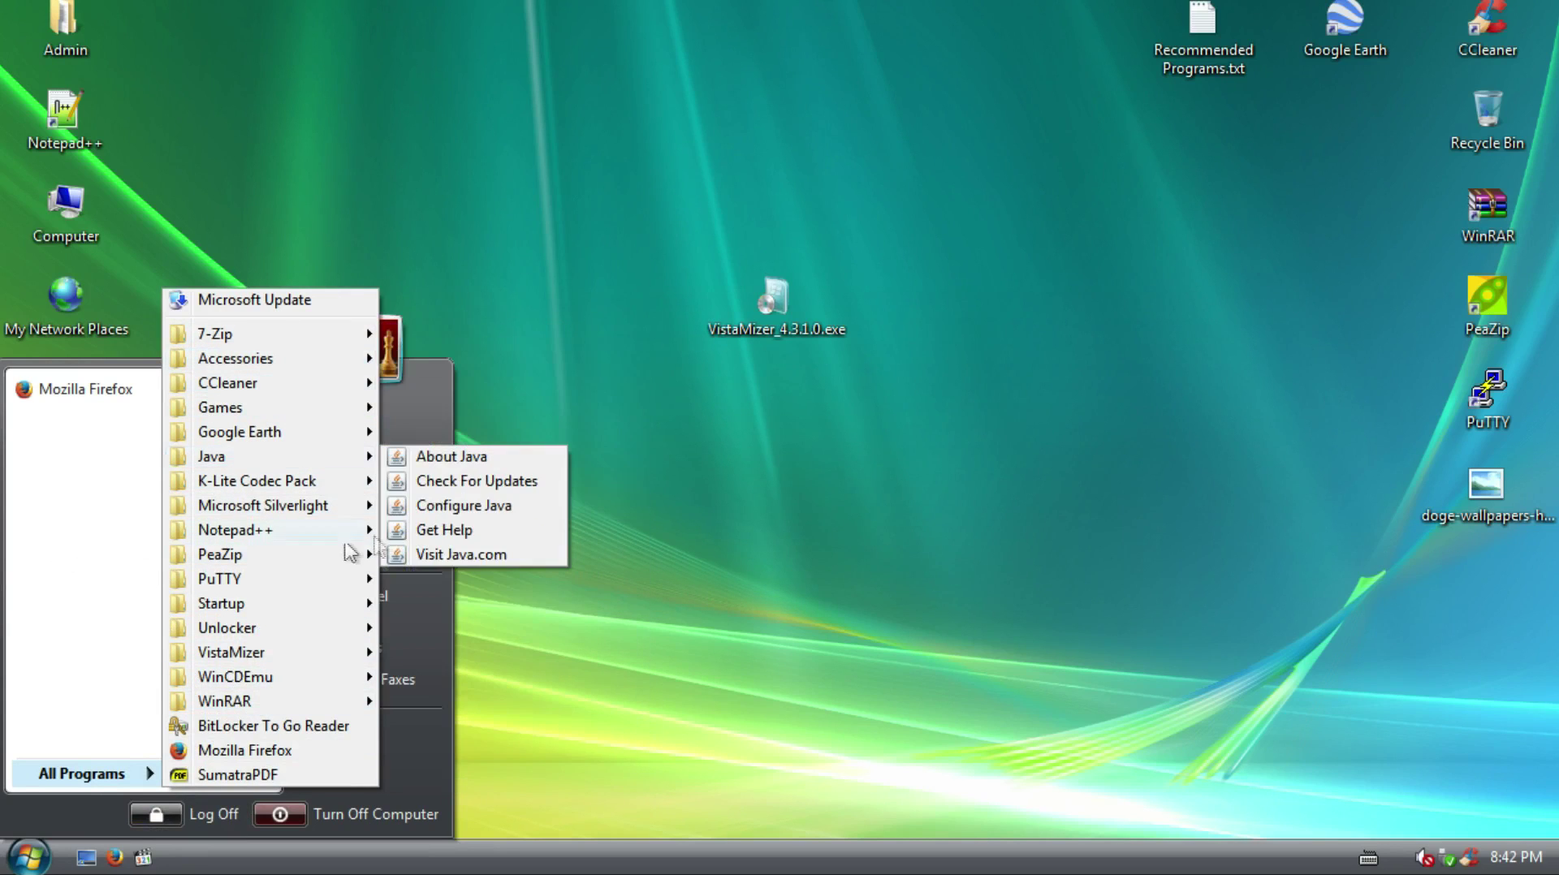
click(479, 678)
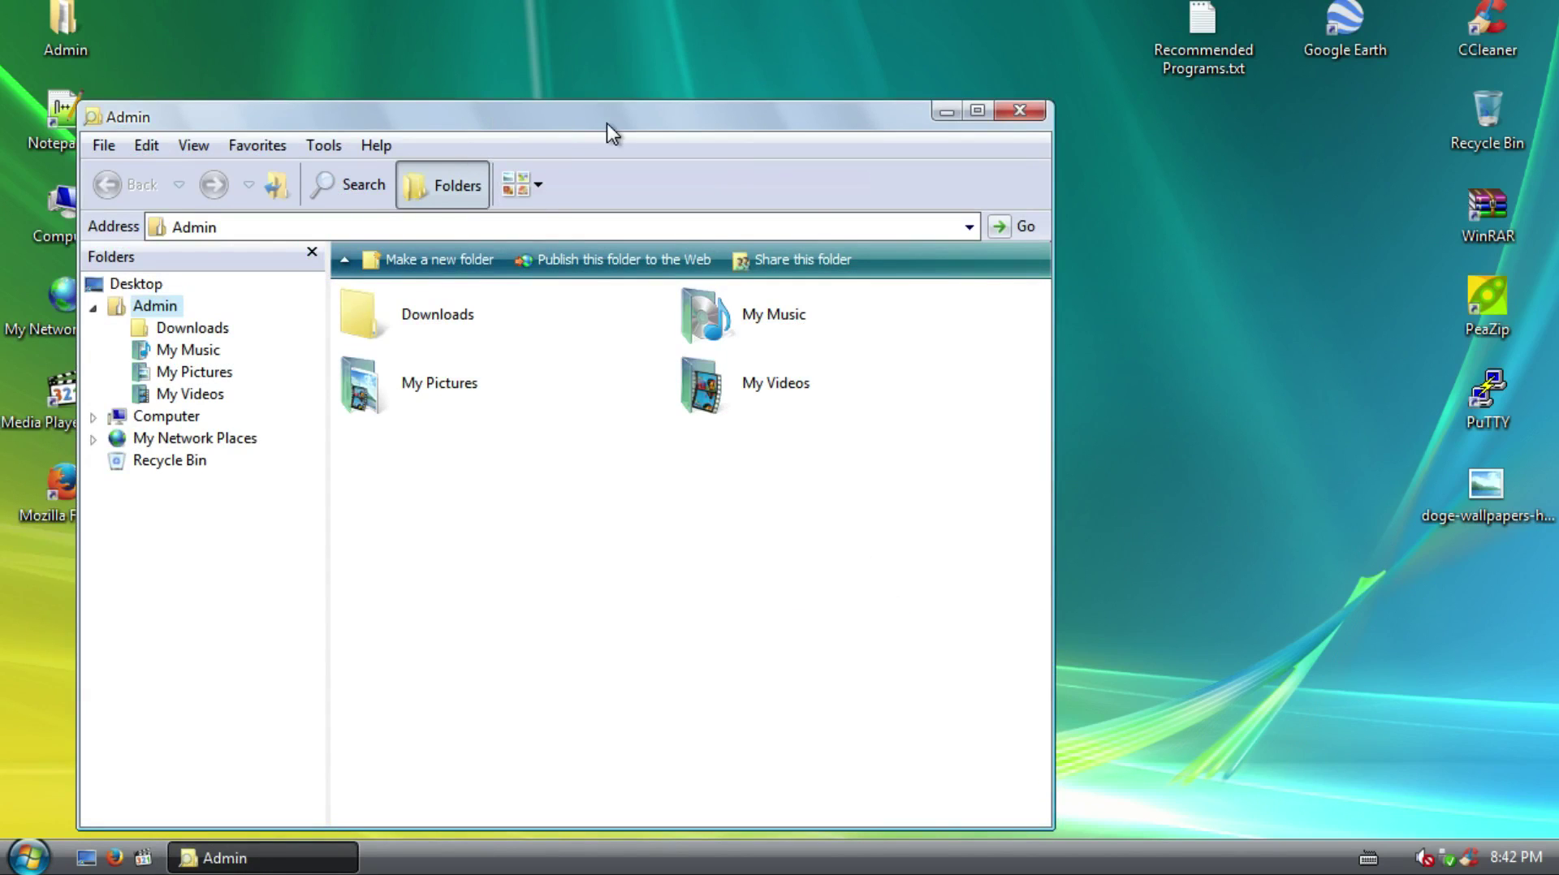
drag(577, 118, 633, 62)
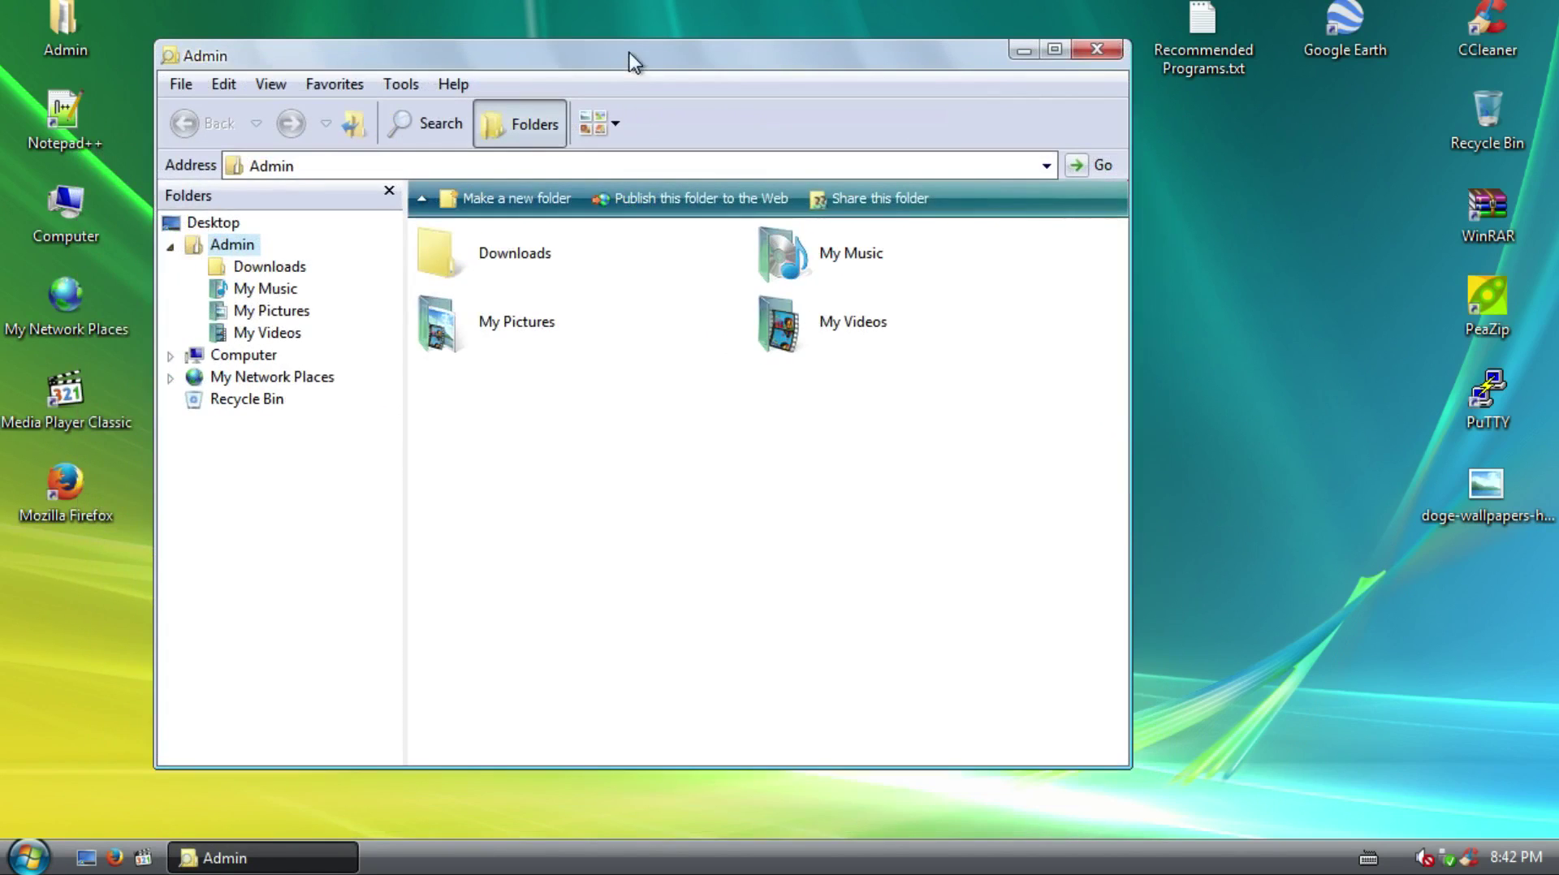
Open the Downloads folder and move ccsetup531.exe out of it onto the desktop
double_click(525, 259)
drag(742, 52, 674, 56)
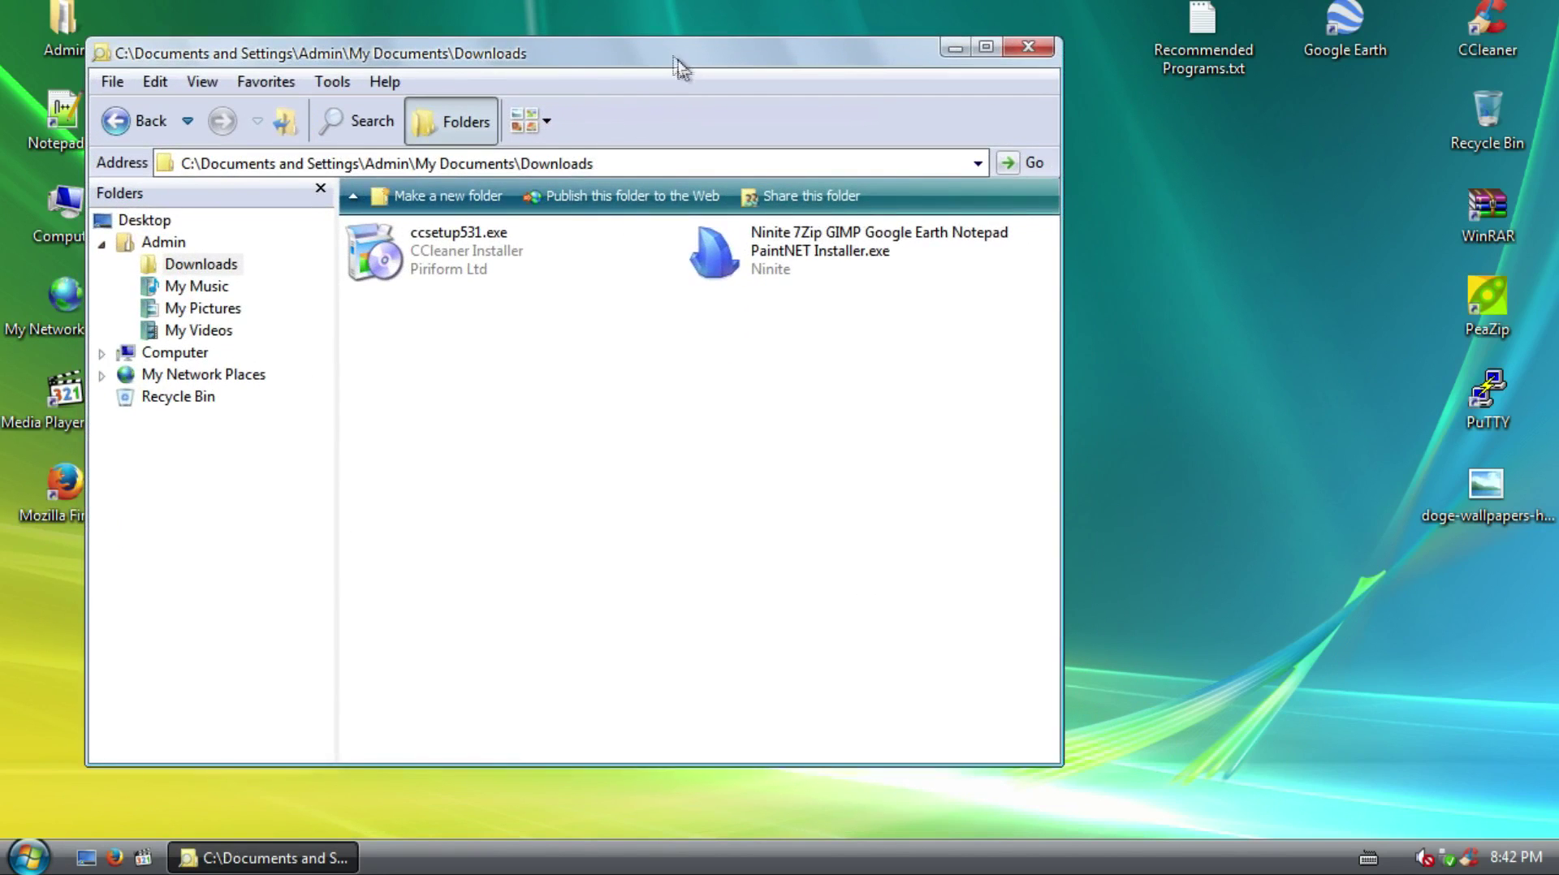
drag(377, 253, 1187, 292)
click(617, 268)
Move VistaMizer_4.3.1.0.exe and ccsetup531.exe from the desktop into the Downloads folder
drag(768, 45, 1445, 114)
drag(760, 326, 1236, 430)
drag(1288, 122, 603, 41)
drag(1217, 342, 625, 380)
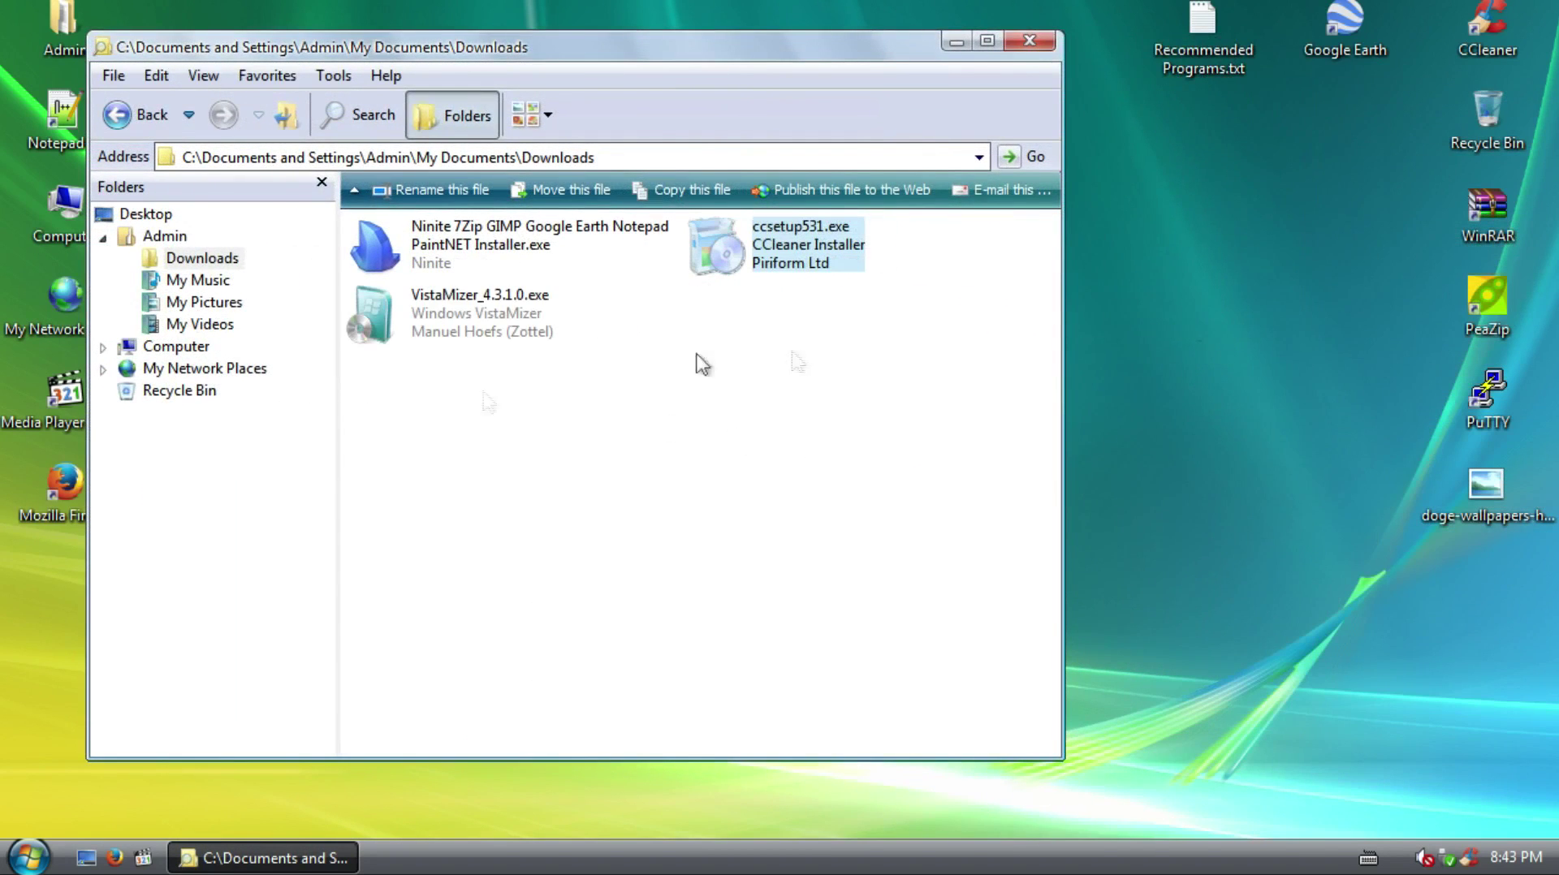
Look through the My Music, My Pictures and My Videos folders, and minimize and restore the Explorer window
click(198, 280)
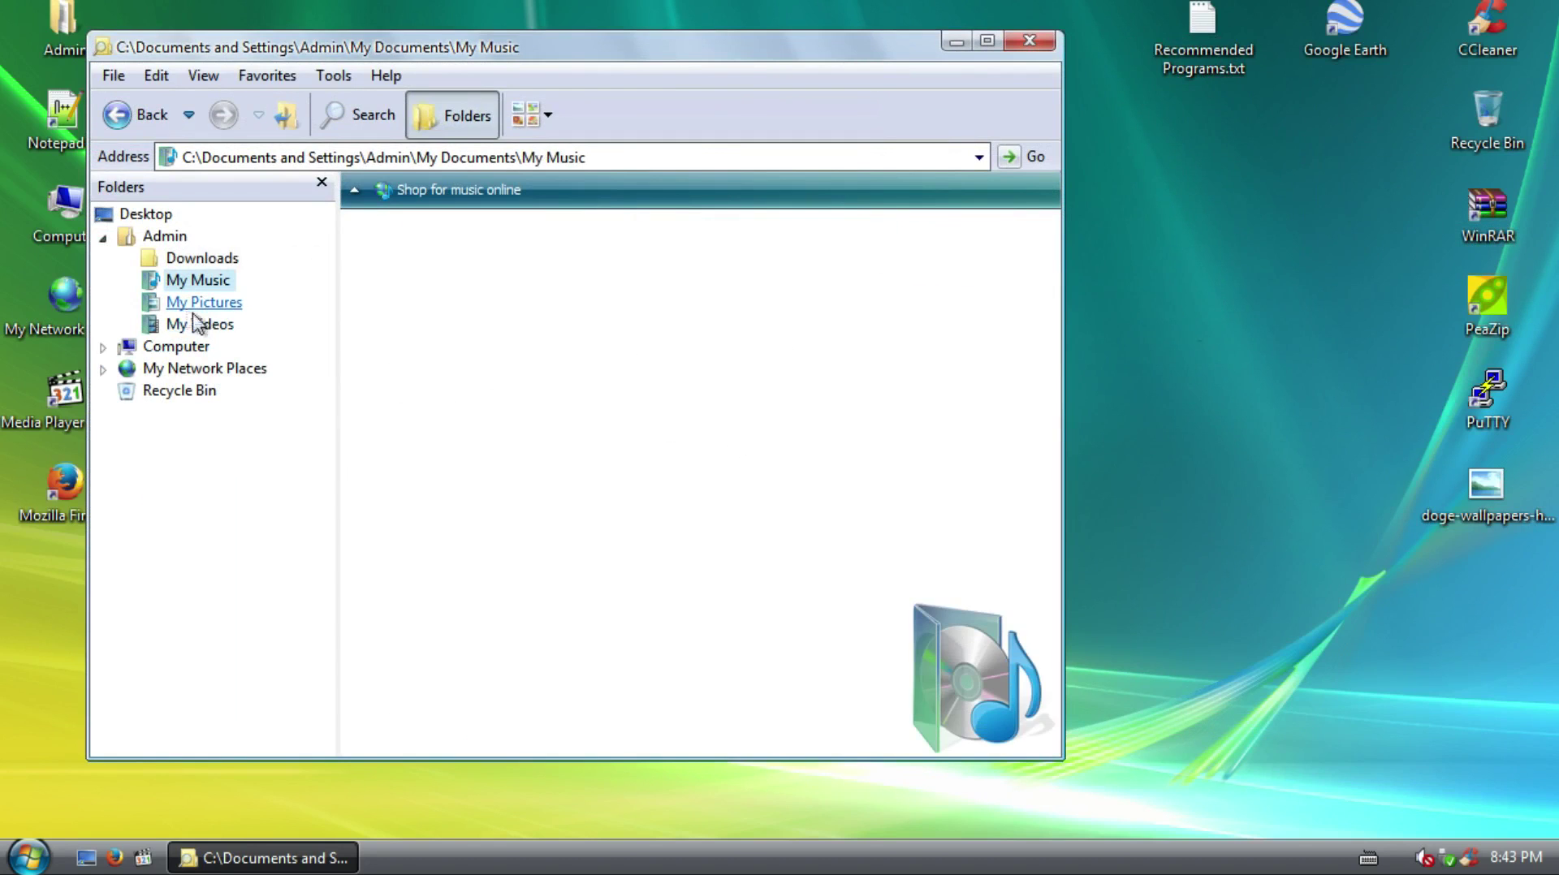
click(209, 307)
click(207, 324)
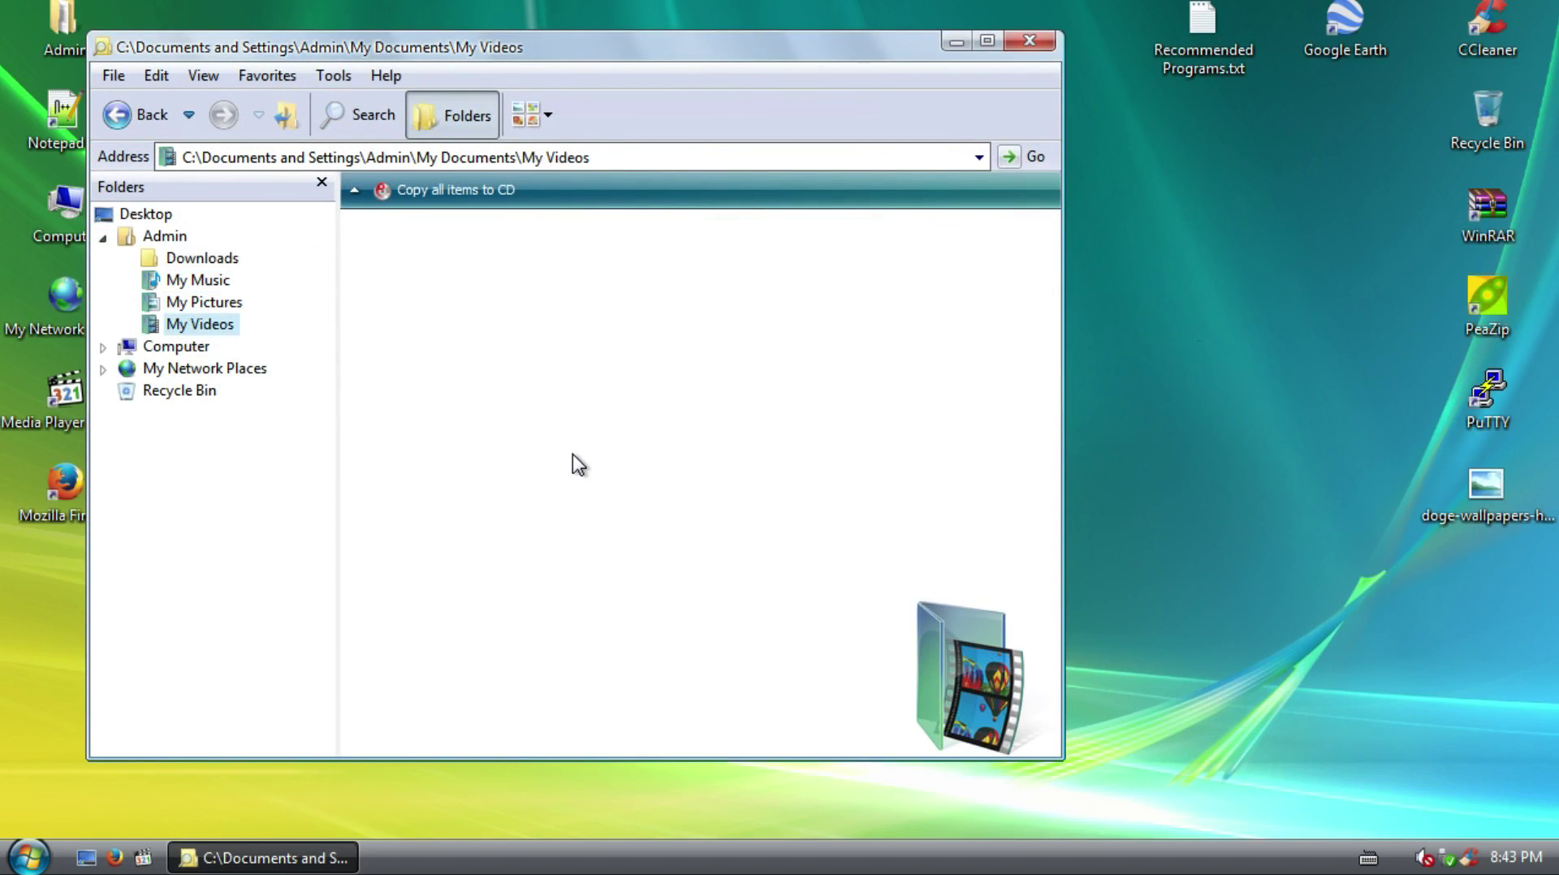
click(958, 43)
click(210, 857)
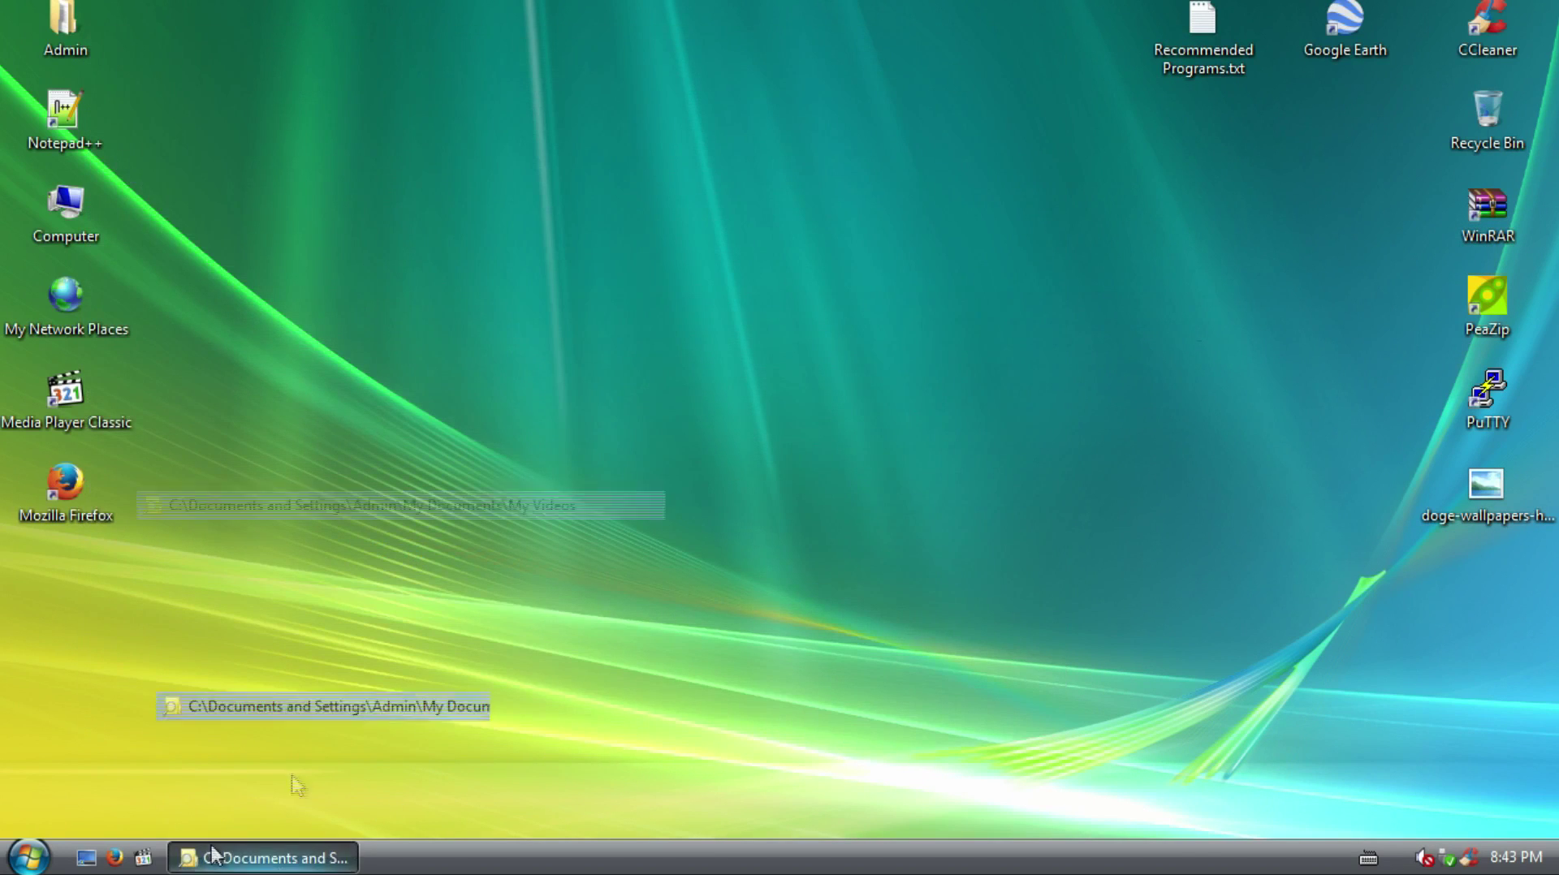
Move the CCleaner, Ninite and VistaMizer installers from the Downloads folder to the Recycle Bin and close the folder window
click(185, 260)
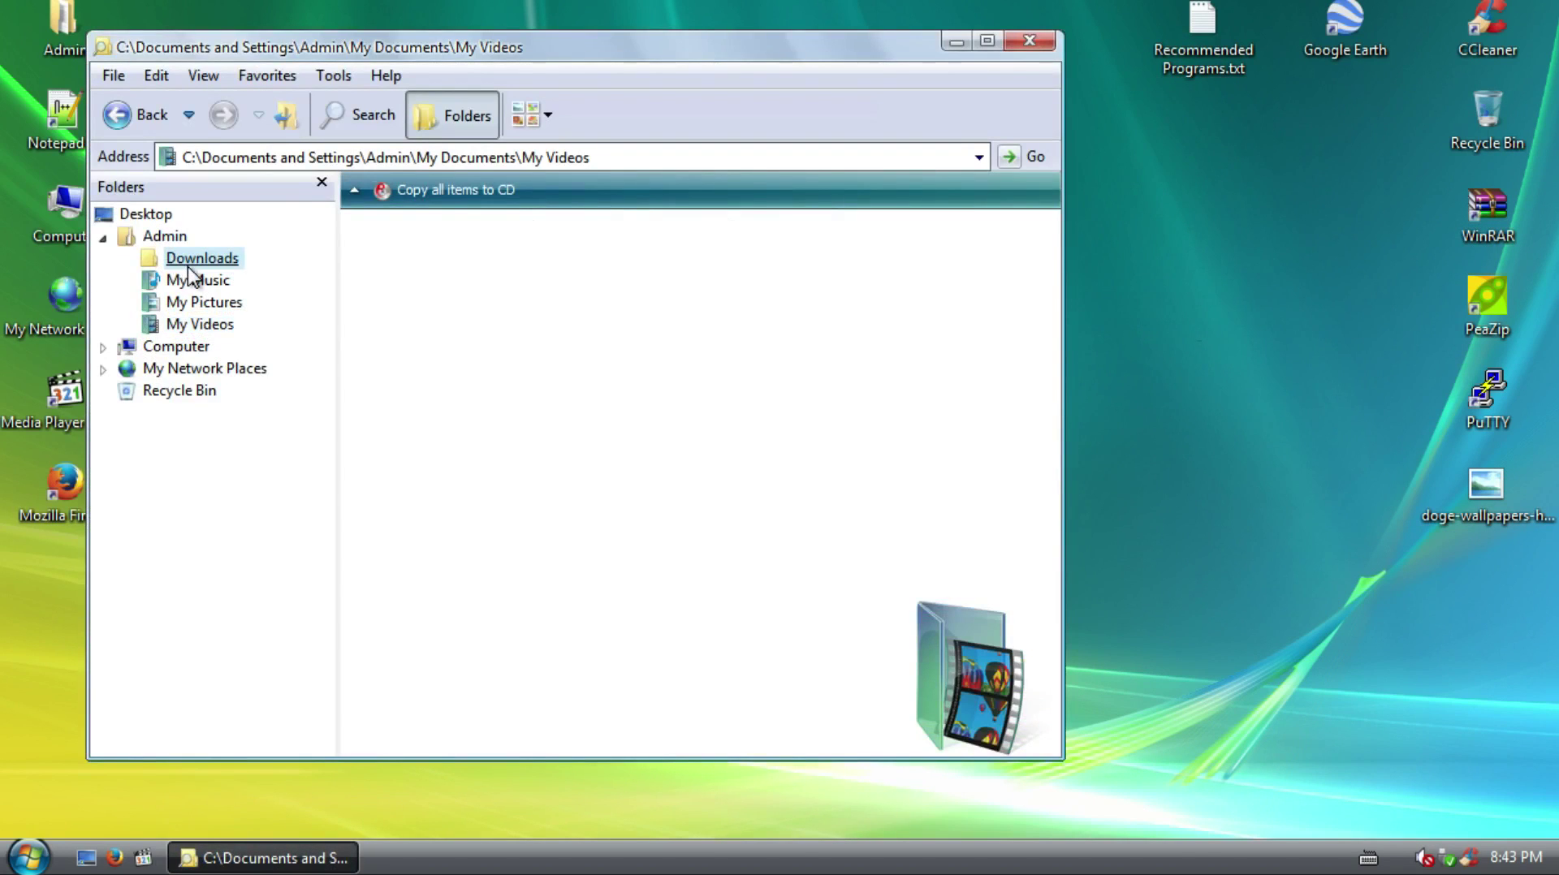
drag(465, 433, 1488, 117)
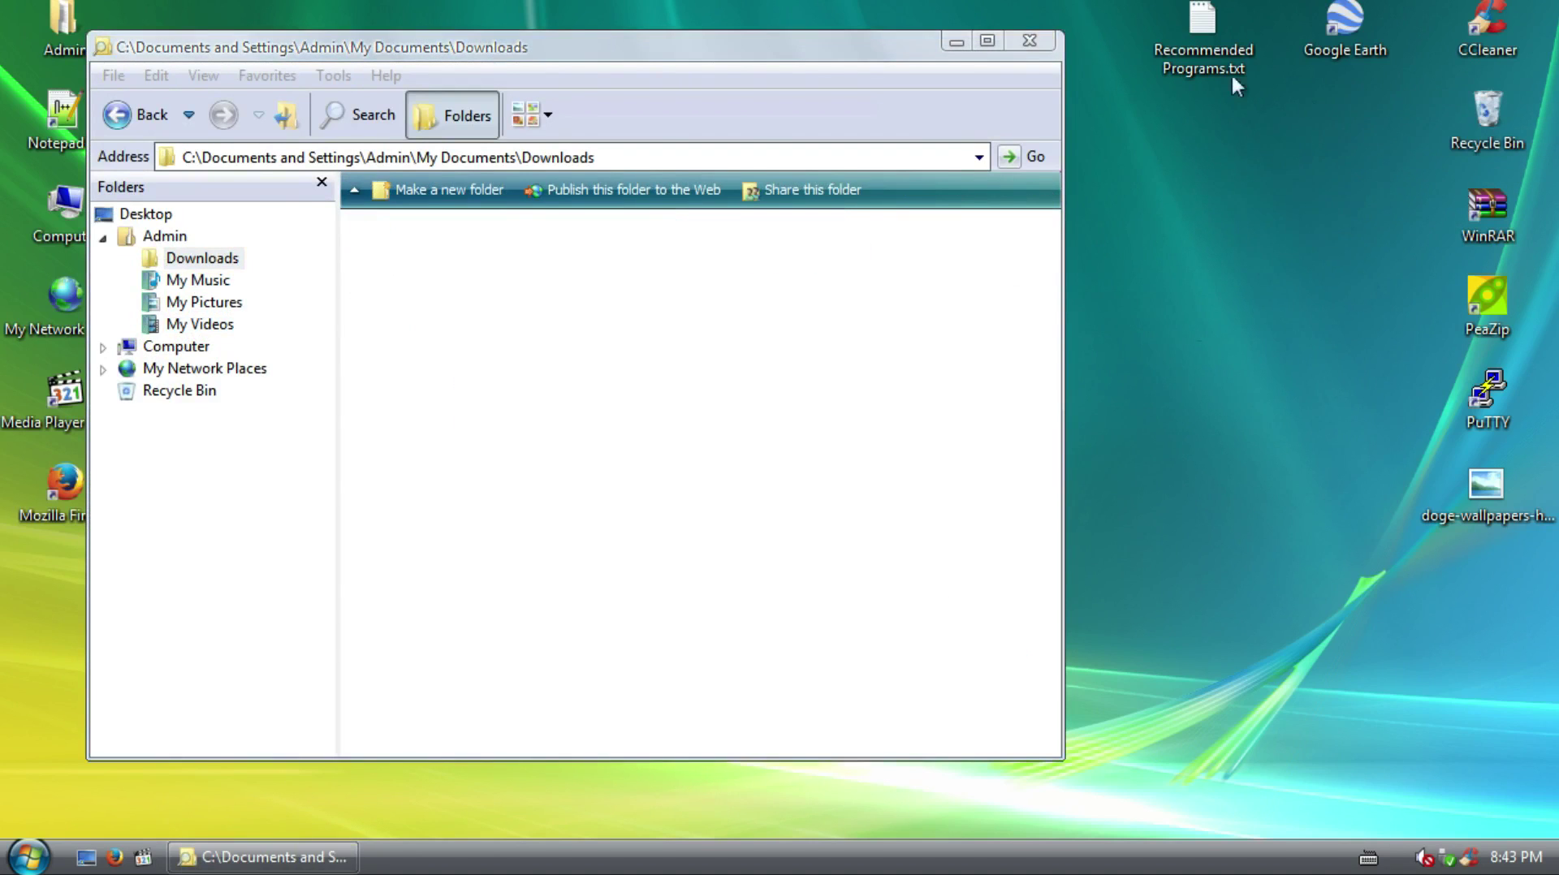
click(1029, 40)
Empty the Recycle Bin, permanently deleting the installer files, and close its window
double_click(1483, 114)
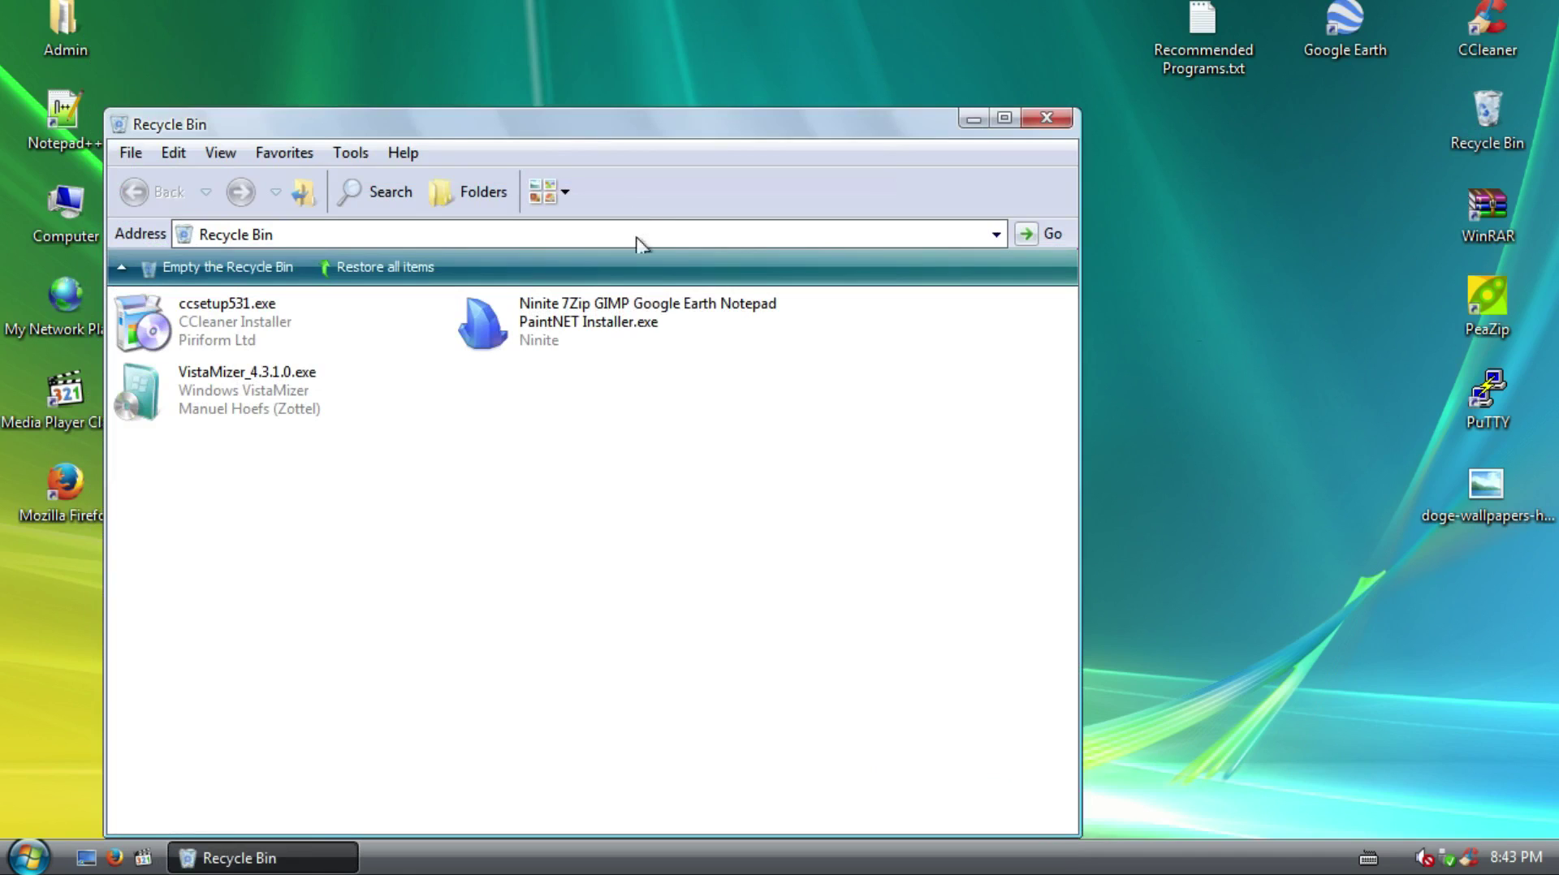
click(227, 268)
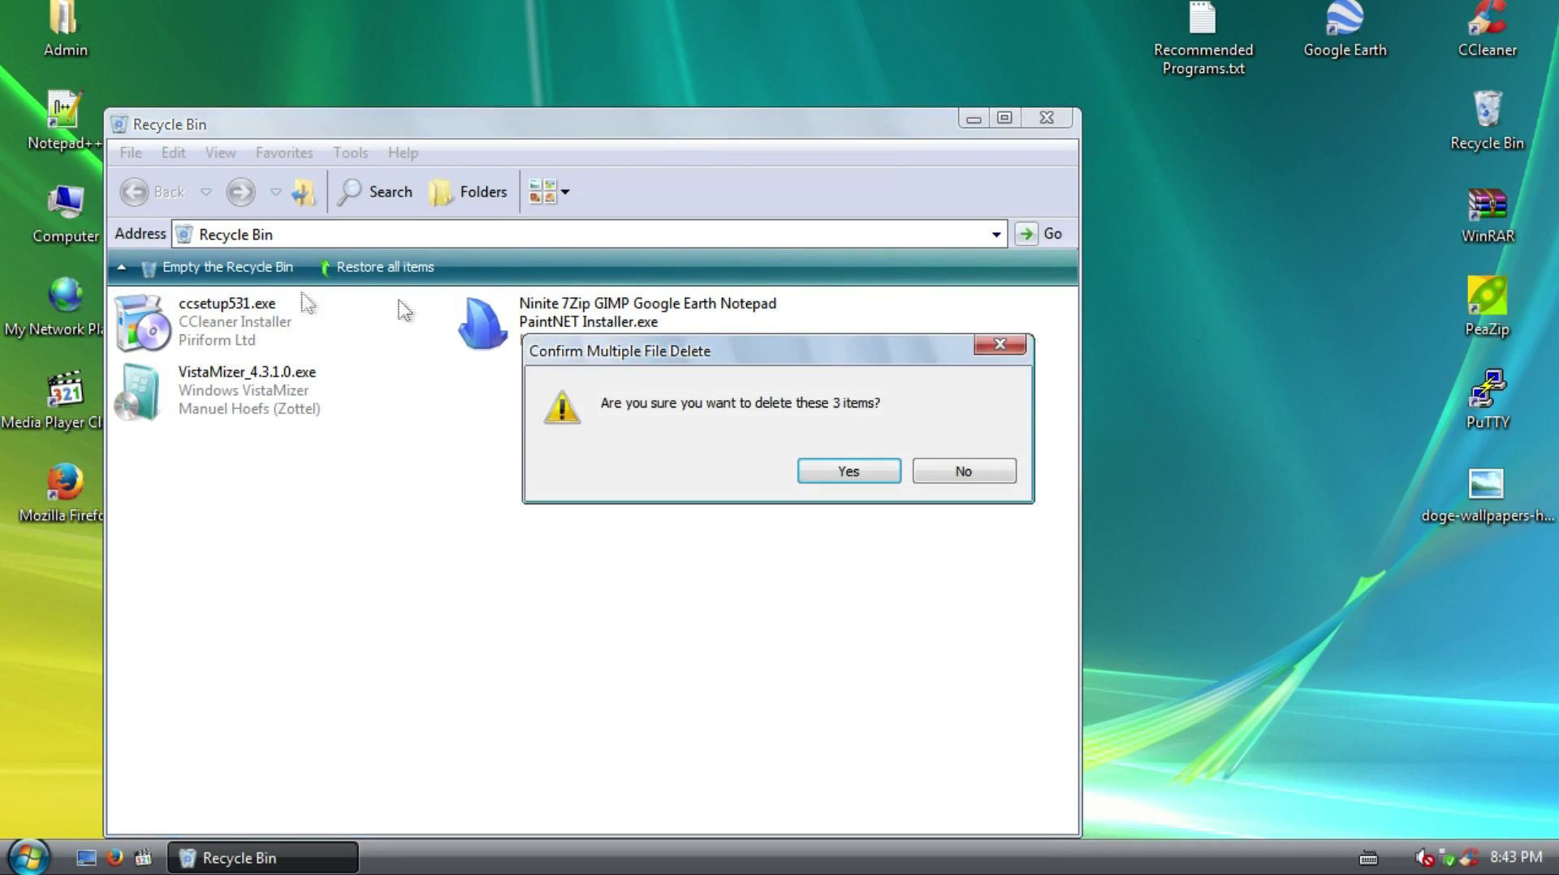
click(847, 464)
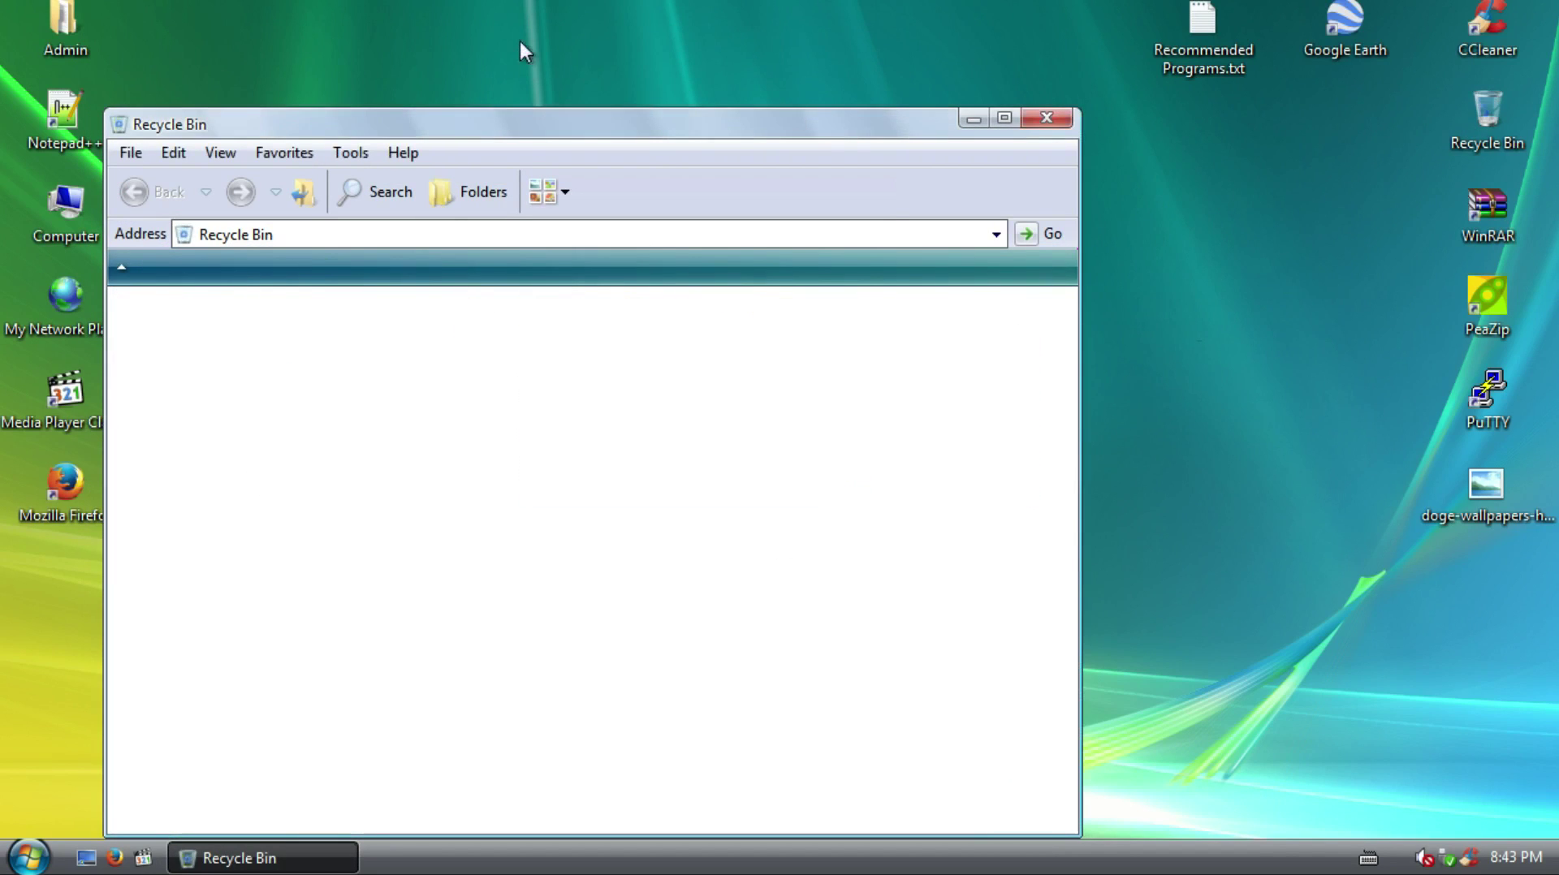
drag(518, 128, 569, 63)
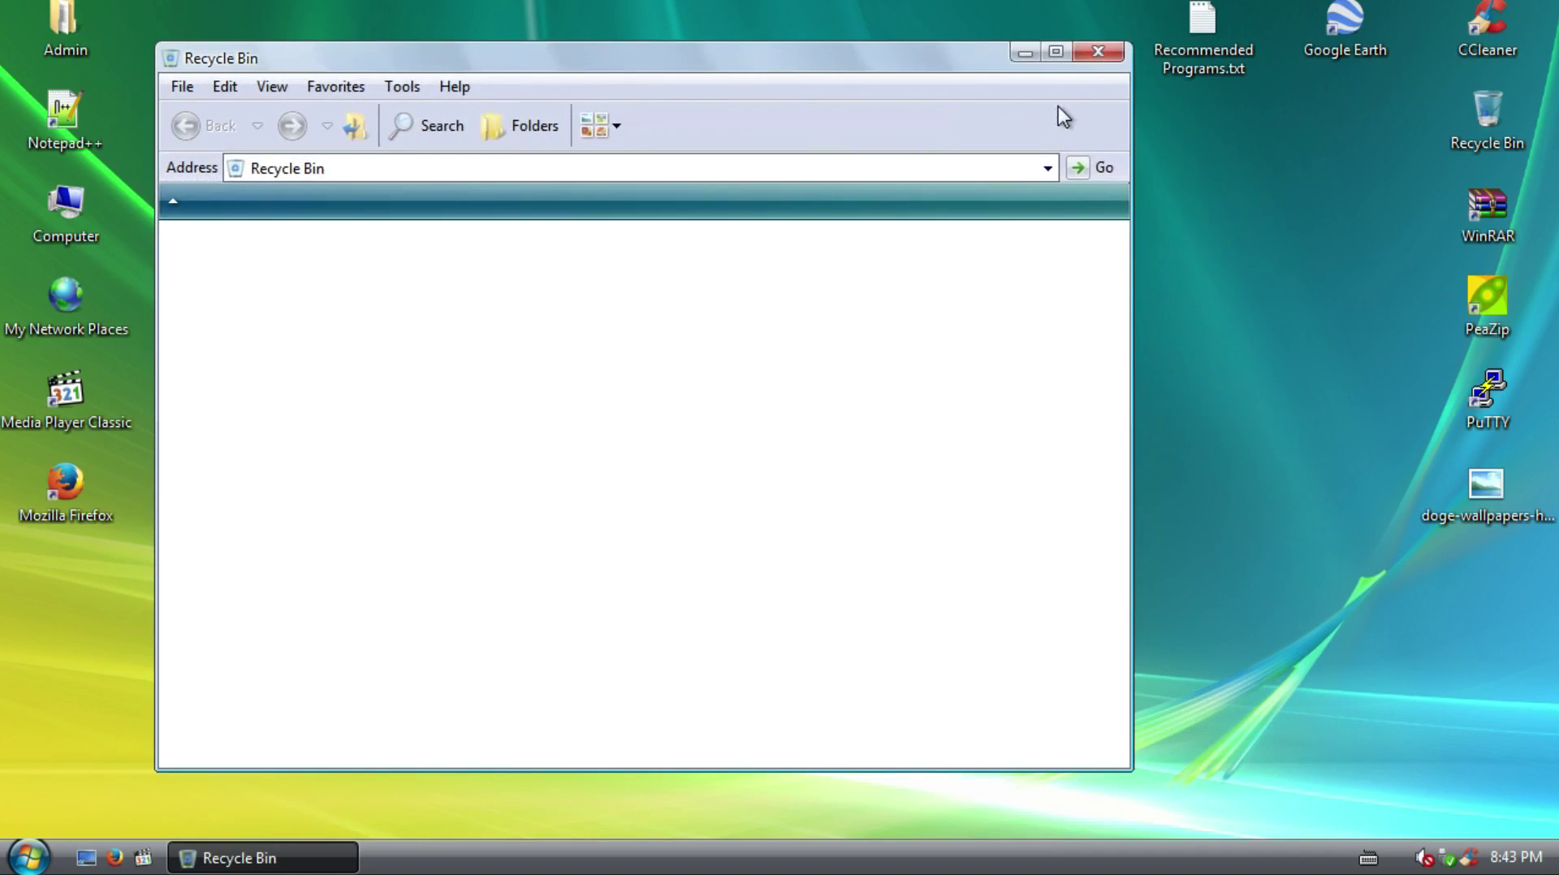
click(1096, 54)
click(1290, 333)
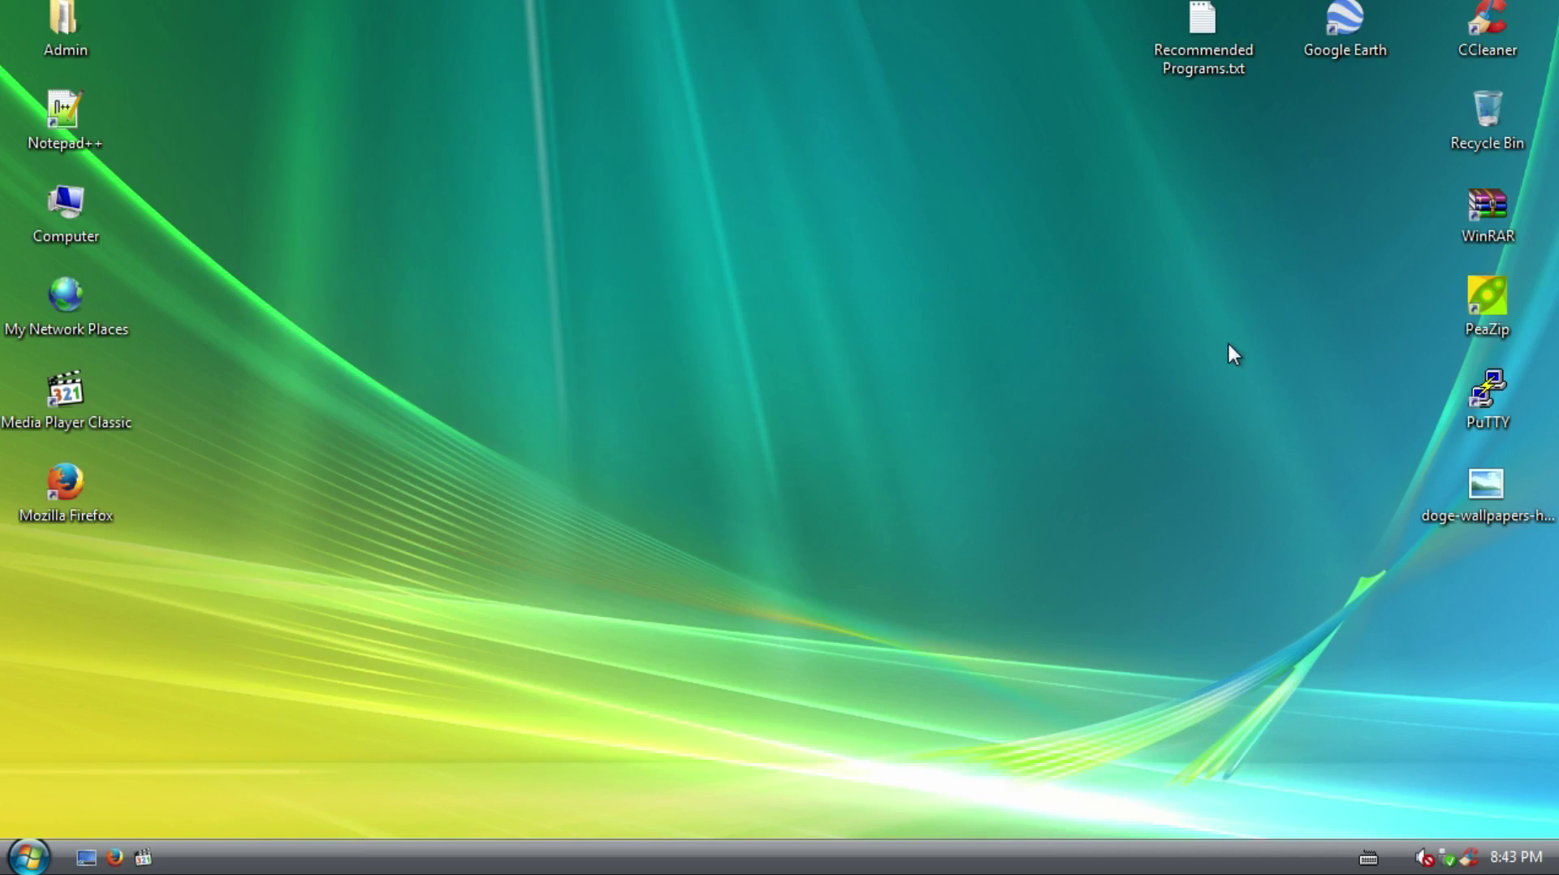
click(11, 858)
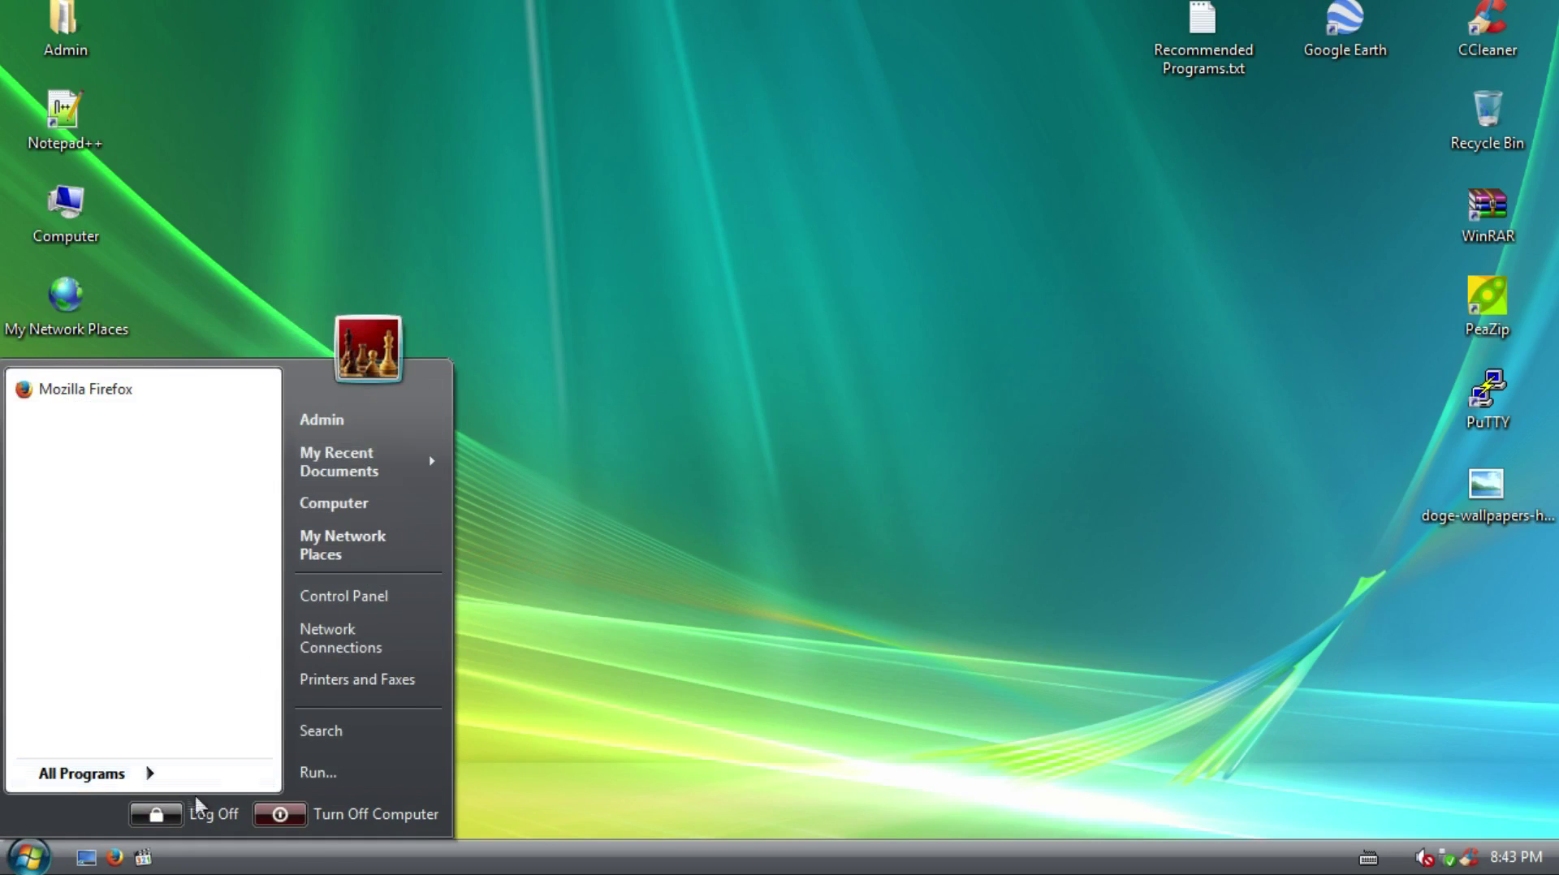
click(515, 617)
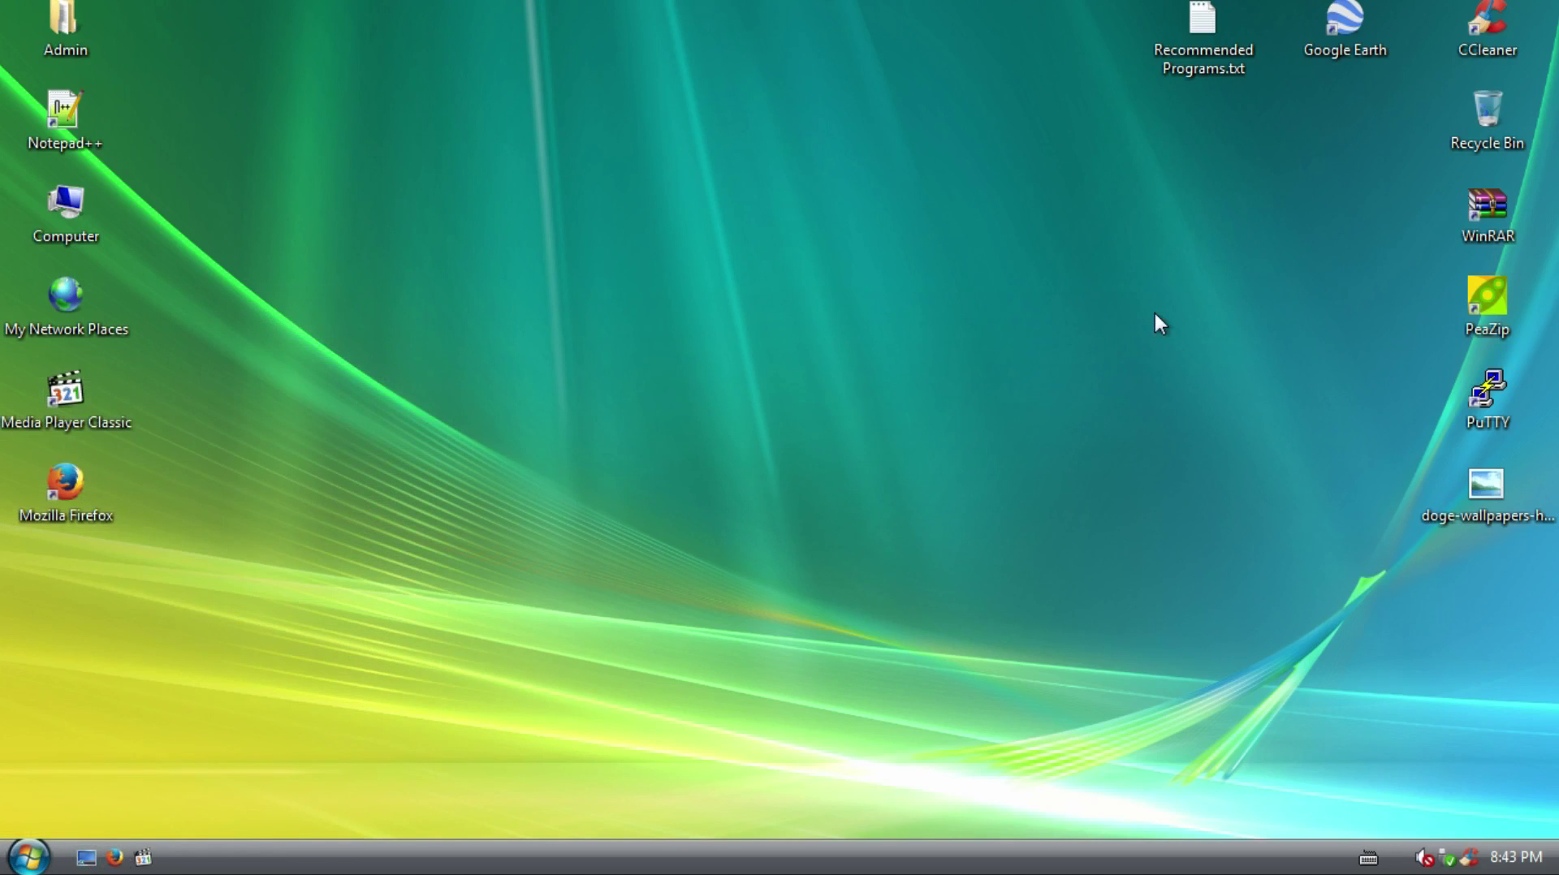
Open Mozilla Firefox to check how its window looks with the Vista theme, and close it
click(116, 856)
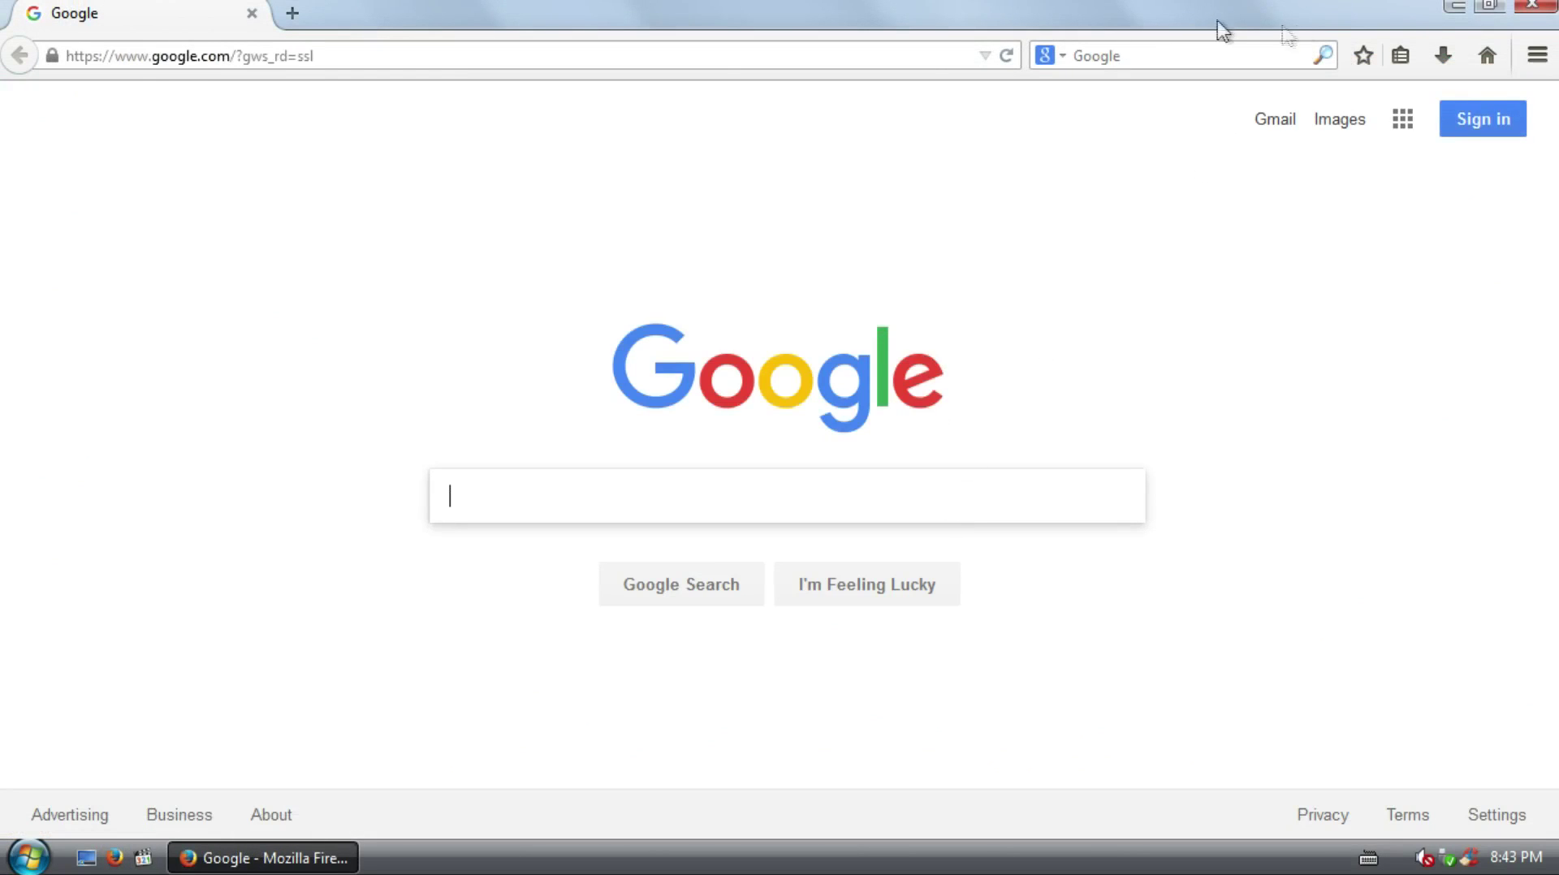
click(1543, 12)
Look through the installed programs, including the CCleaner and Accessories groups, and open Windows Explorer
click(28, 856)
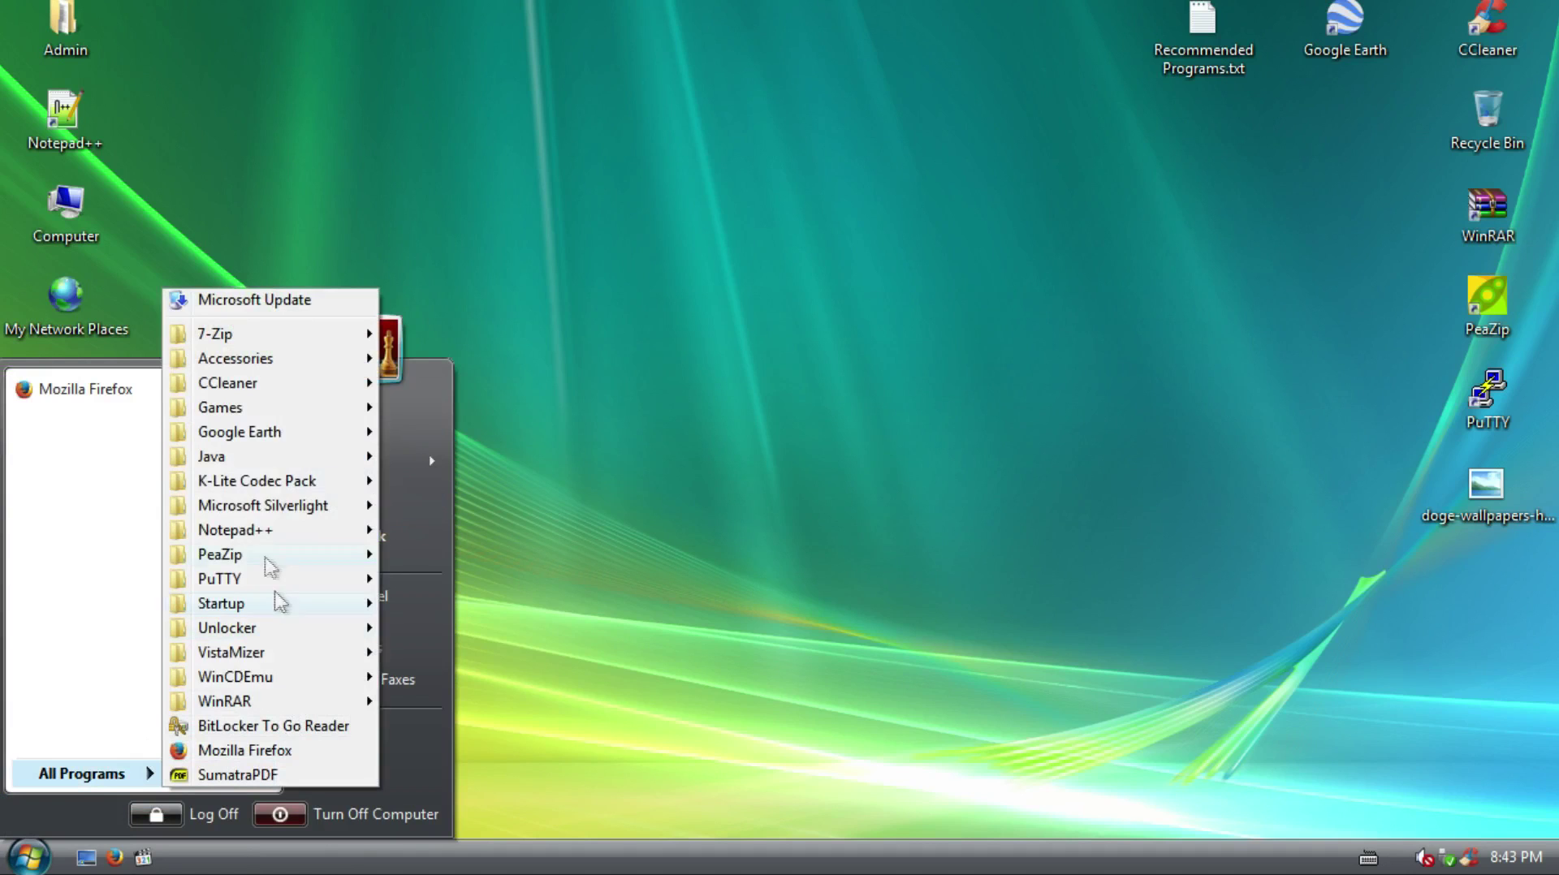
mouse_move(270, 390)
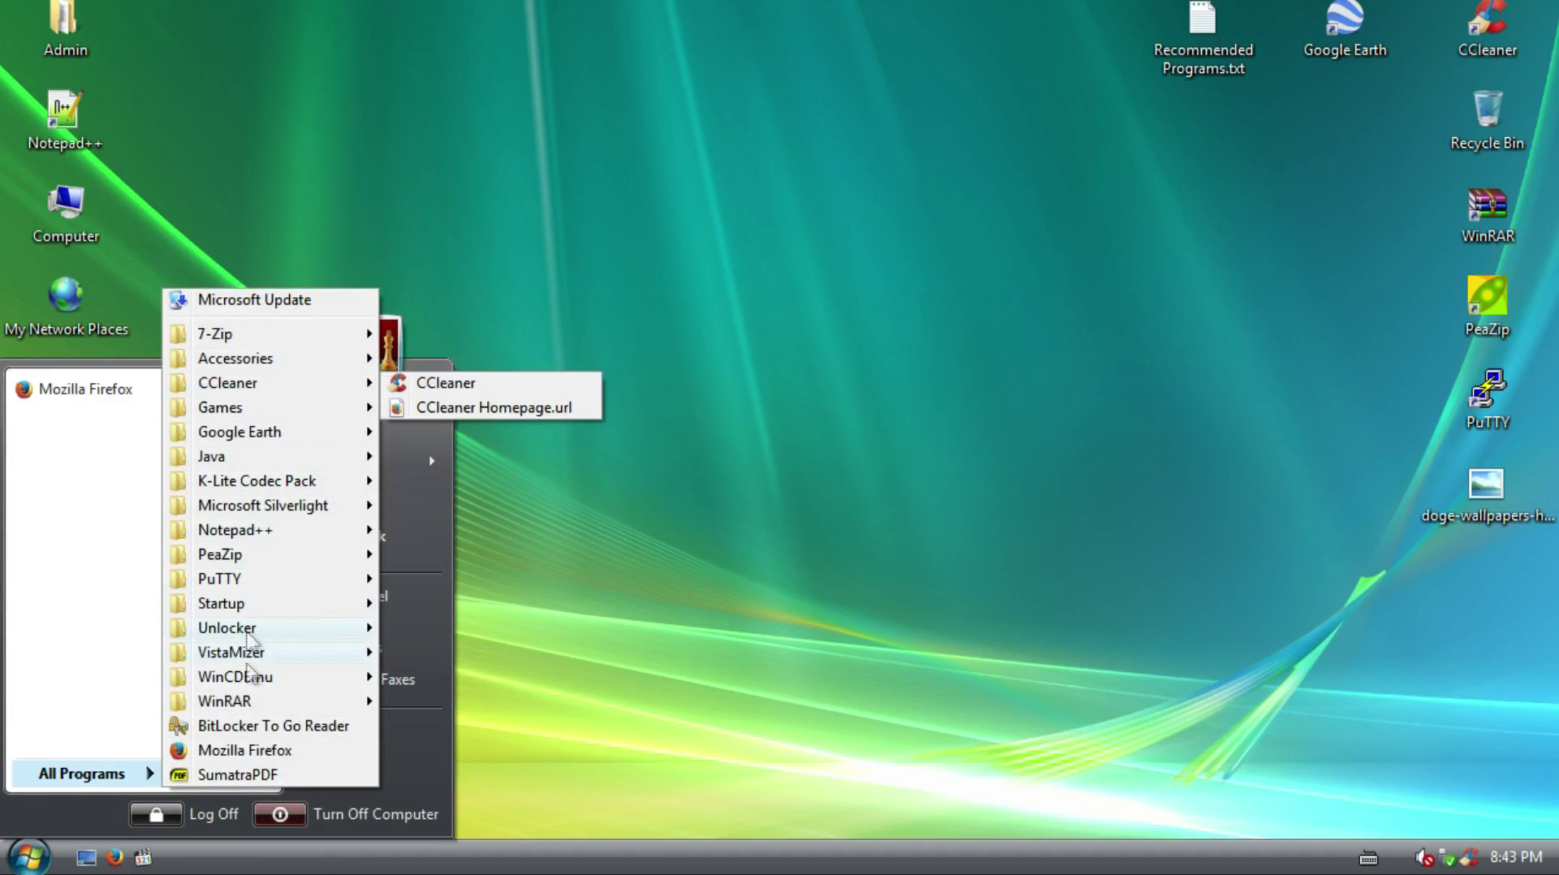
mouse_move(294, 363)
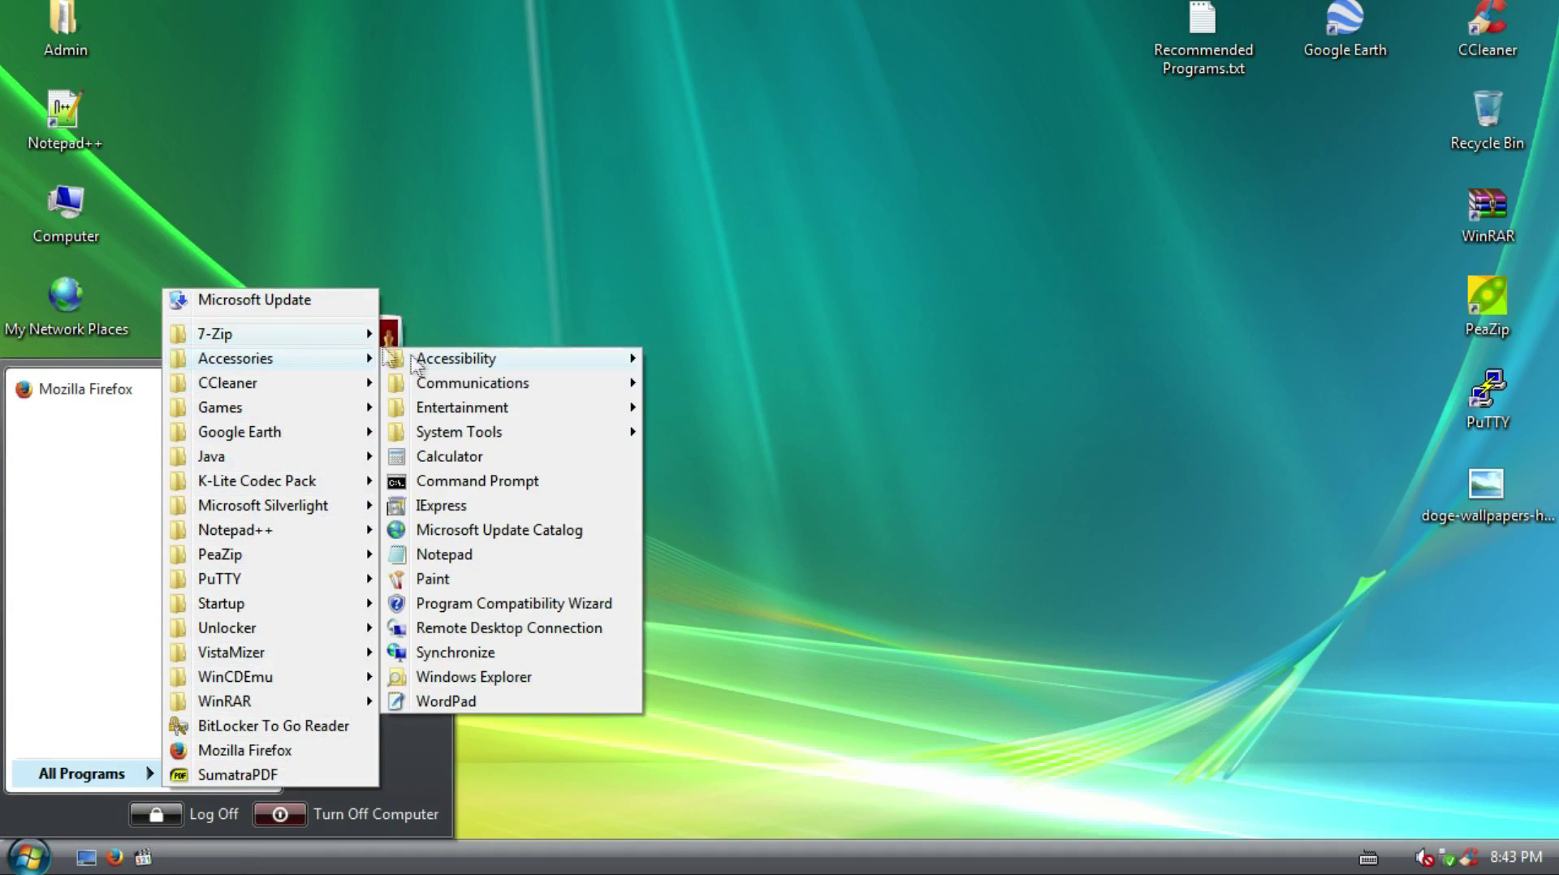
click(436, 679)
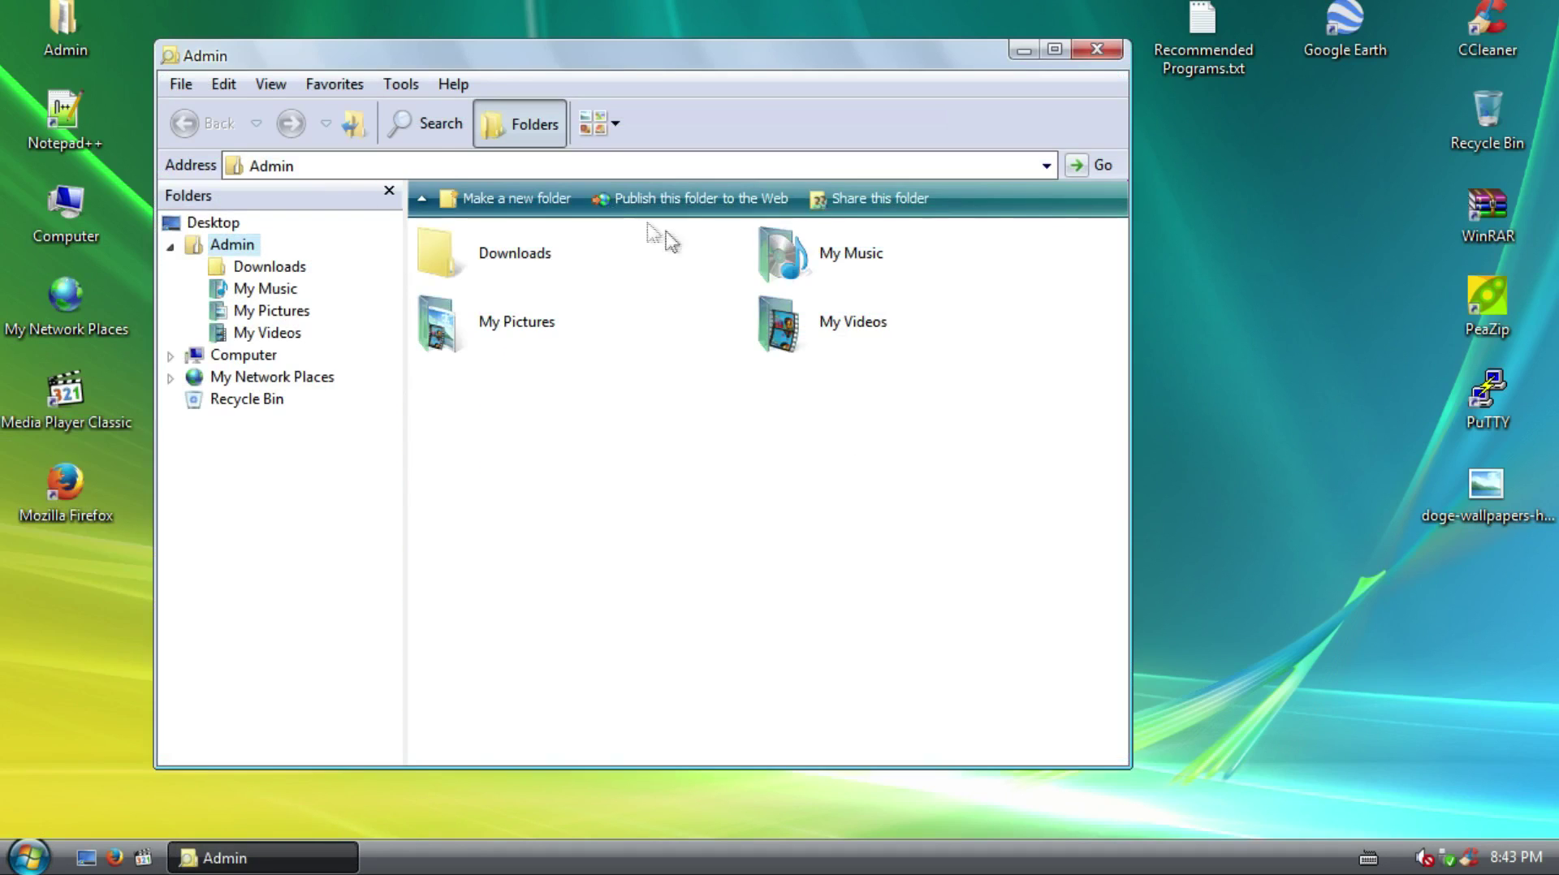
View the My Music, My Pictures and My Videos folders and the Computer overview in Windows Explorer
double_click(839, 268)
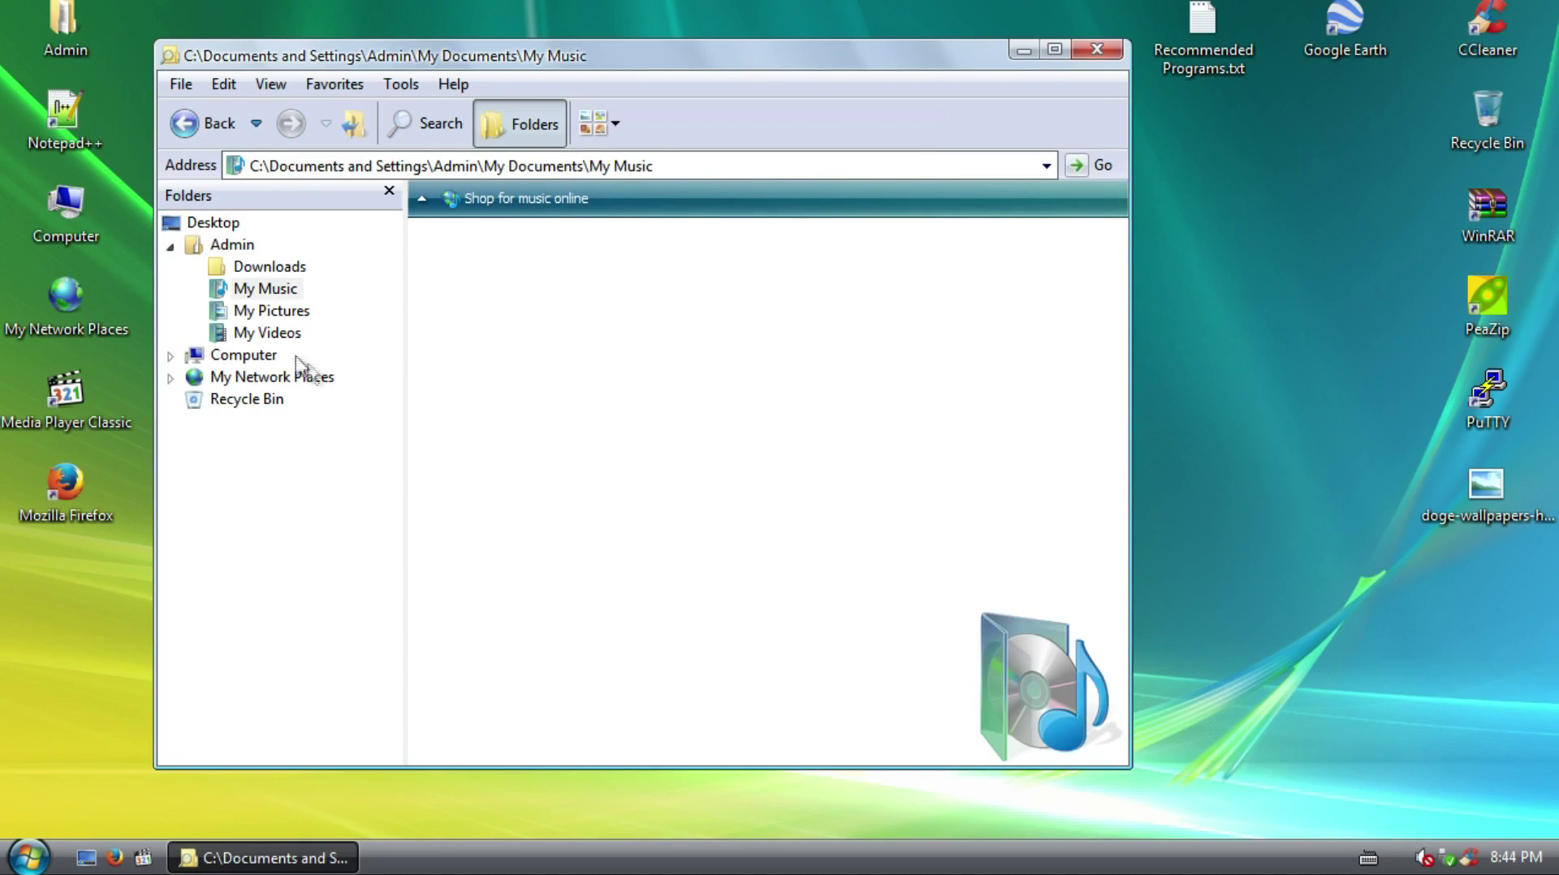
click(272, 310)
click(268, 333)
click(277, 355)
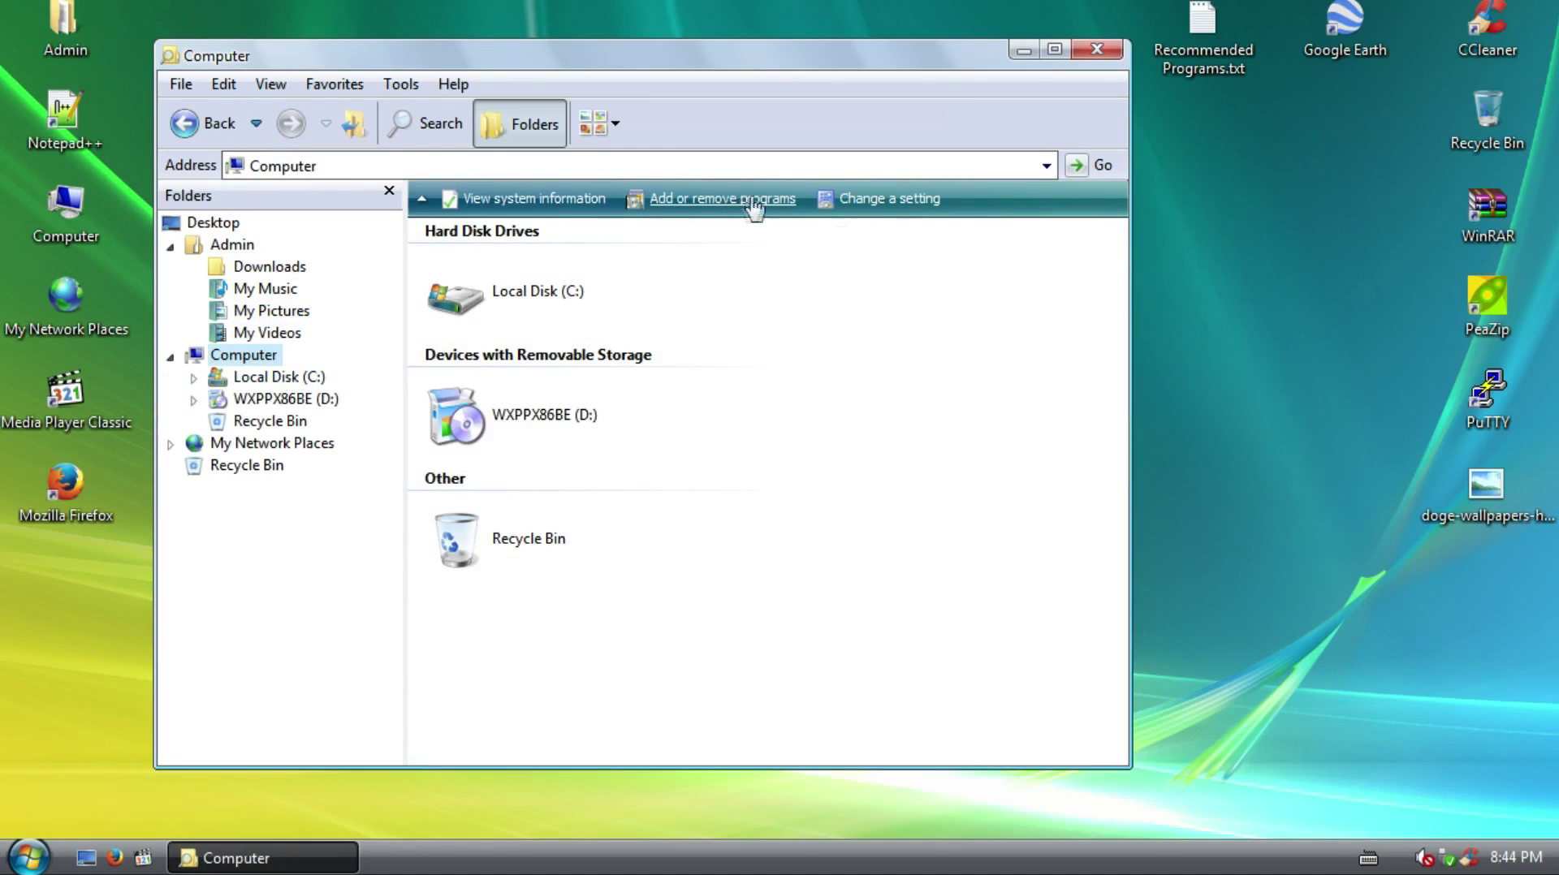
View the contents of Local Disk (C:), the WXPPX86BE (D:) disc and My Network Places, and close the Explorer window
click(490, 305)
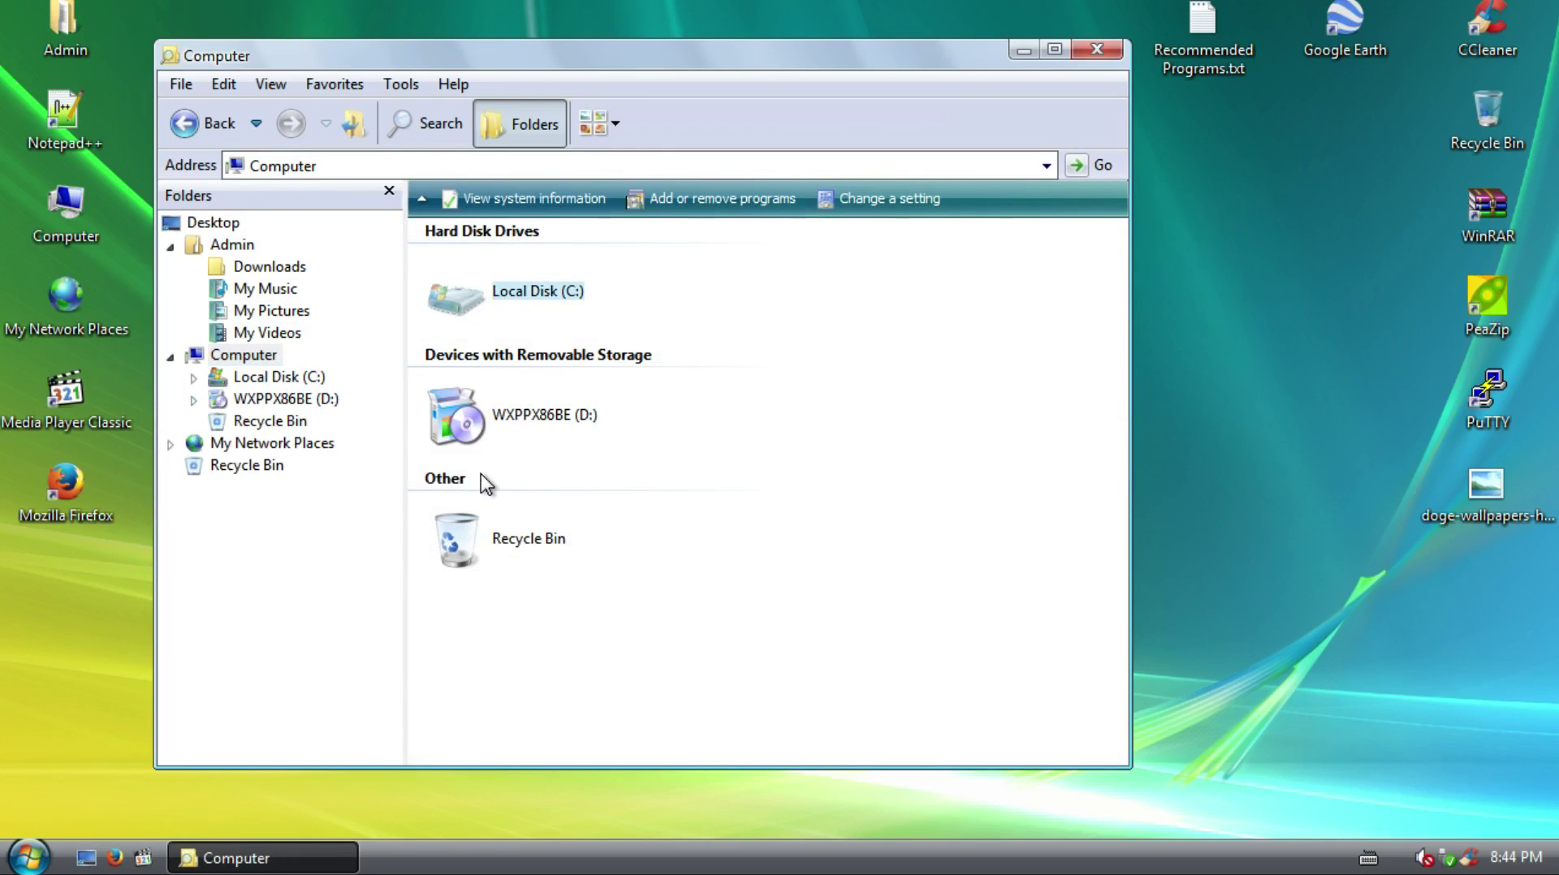
double_click(491, 288)
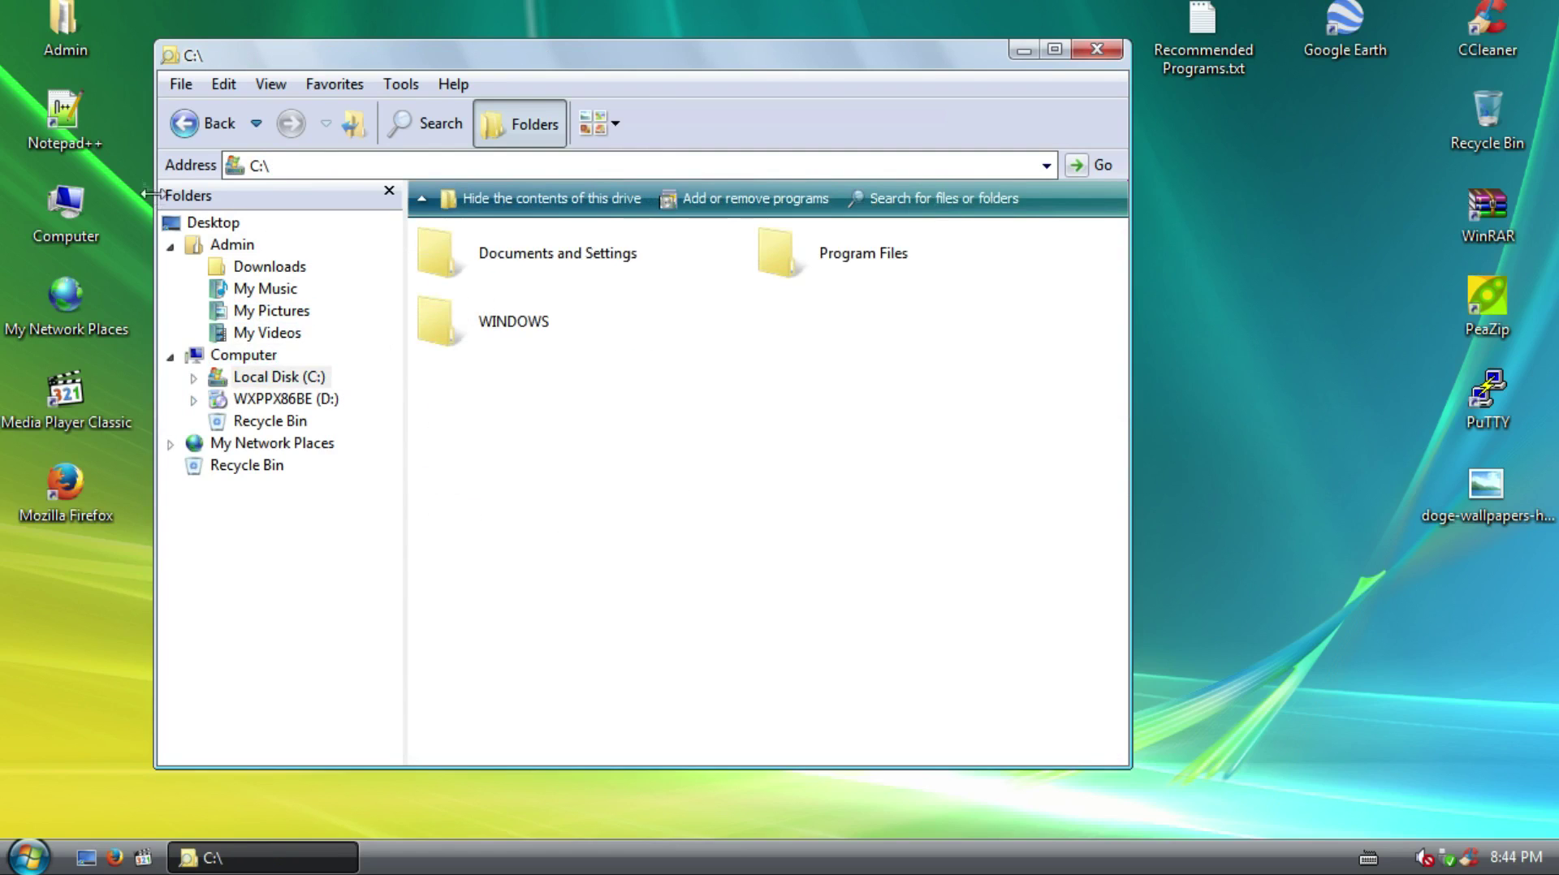
click(286, 399)
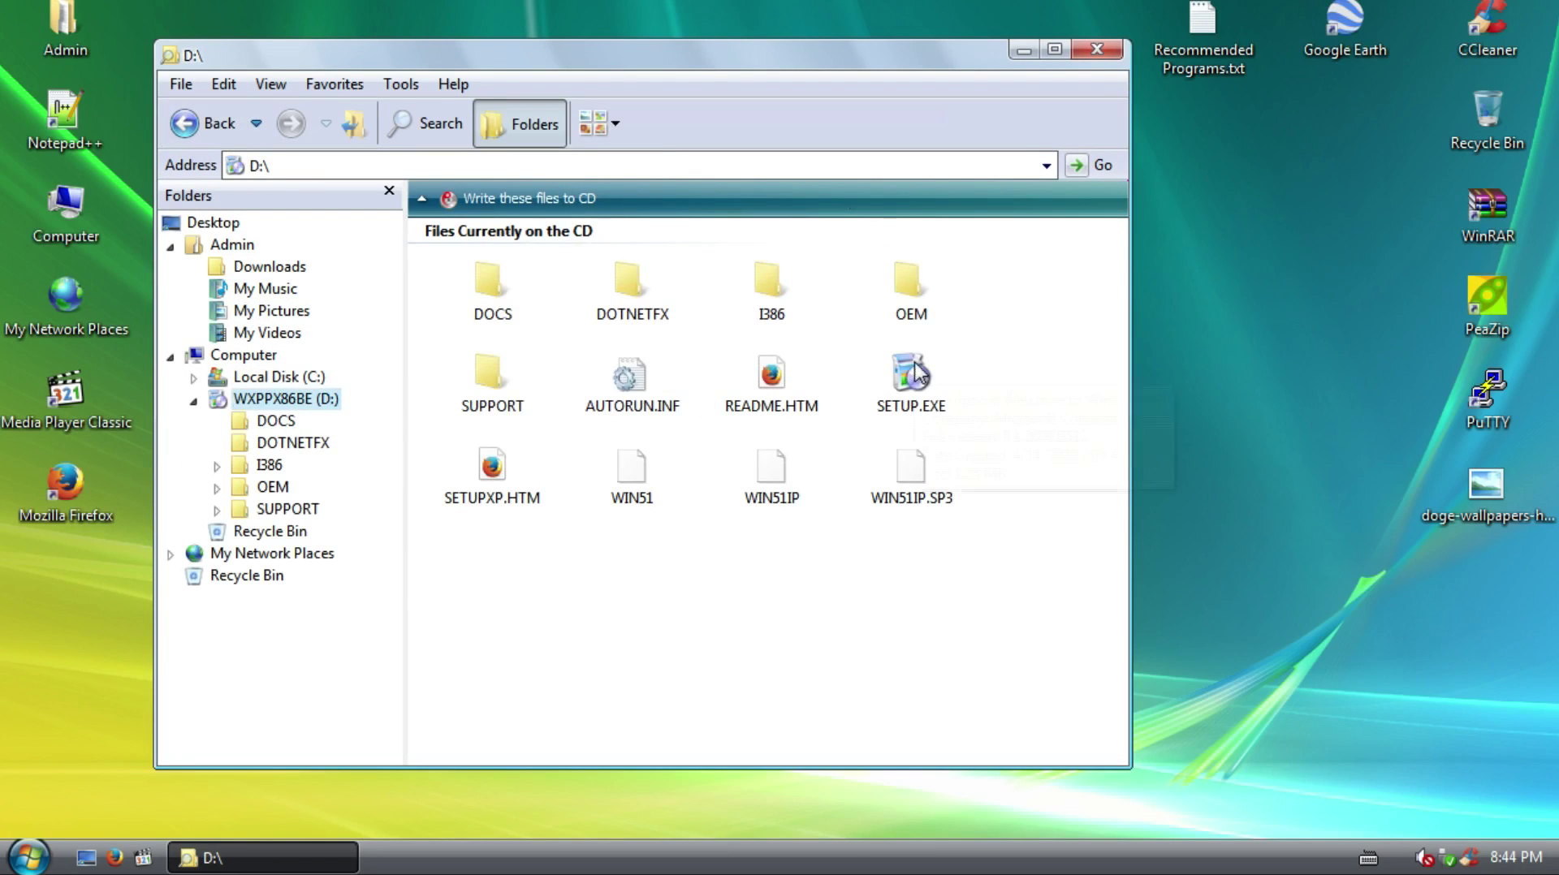
click(303, 556)
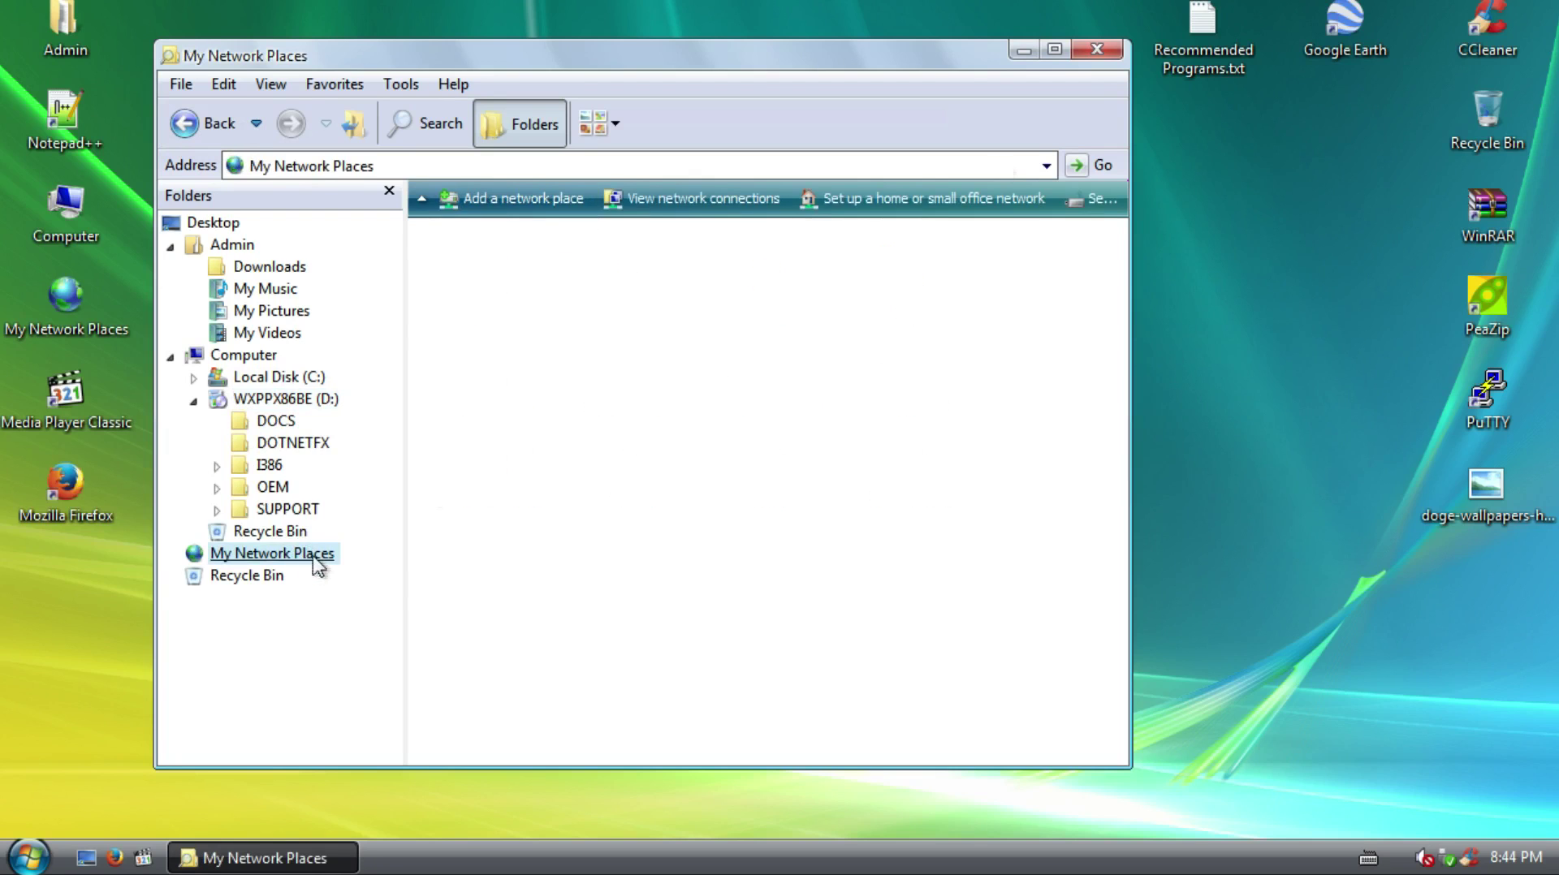
click(1095, 50)
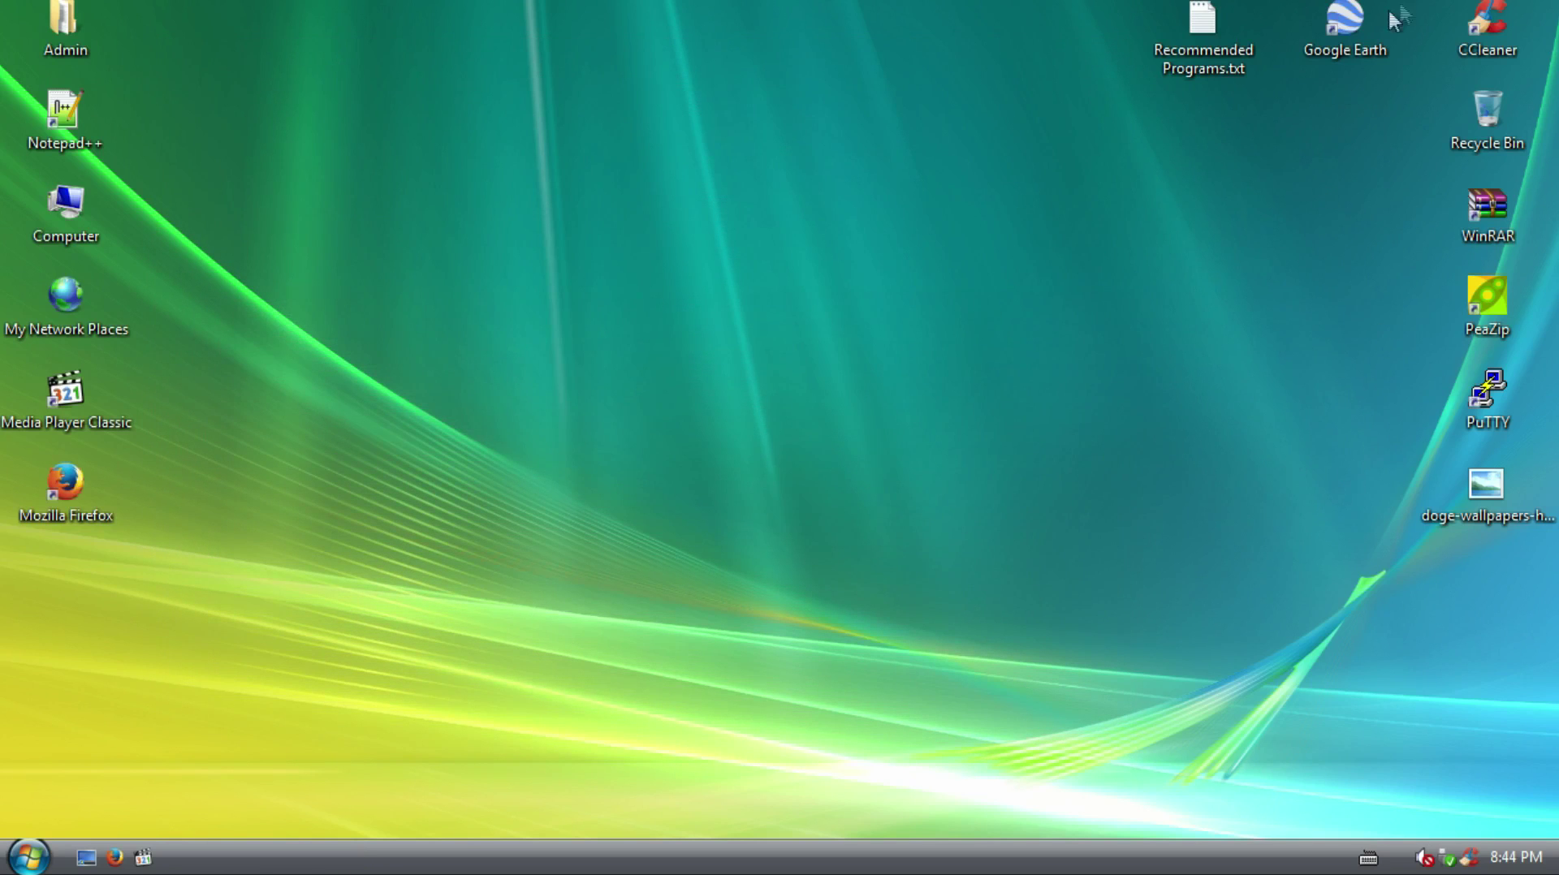
Open the Admin folder from the desktop, move its window across the screen and close it
double_click(62, 26)
drag(700, 57, 770, 61)
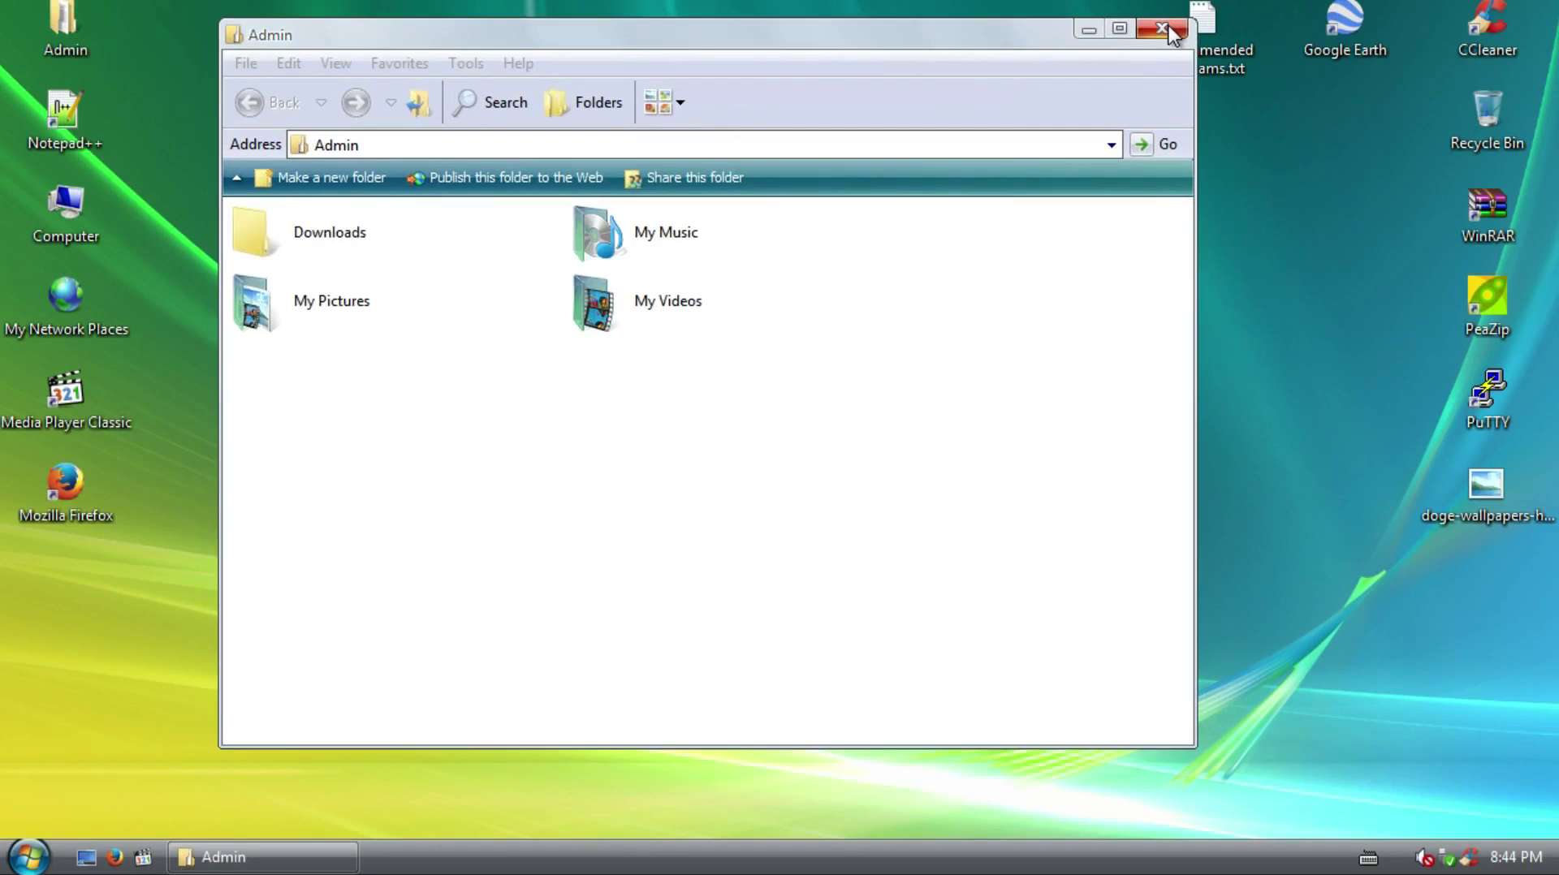
click(1176, 28)
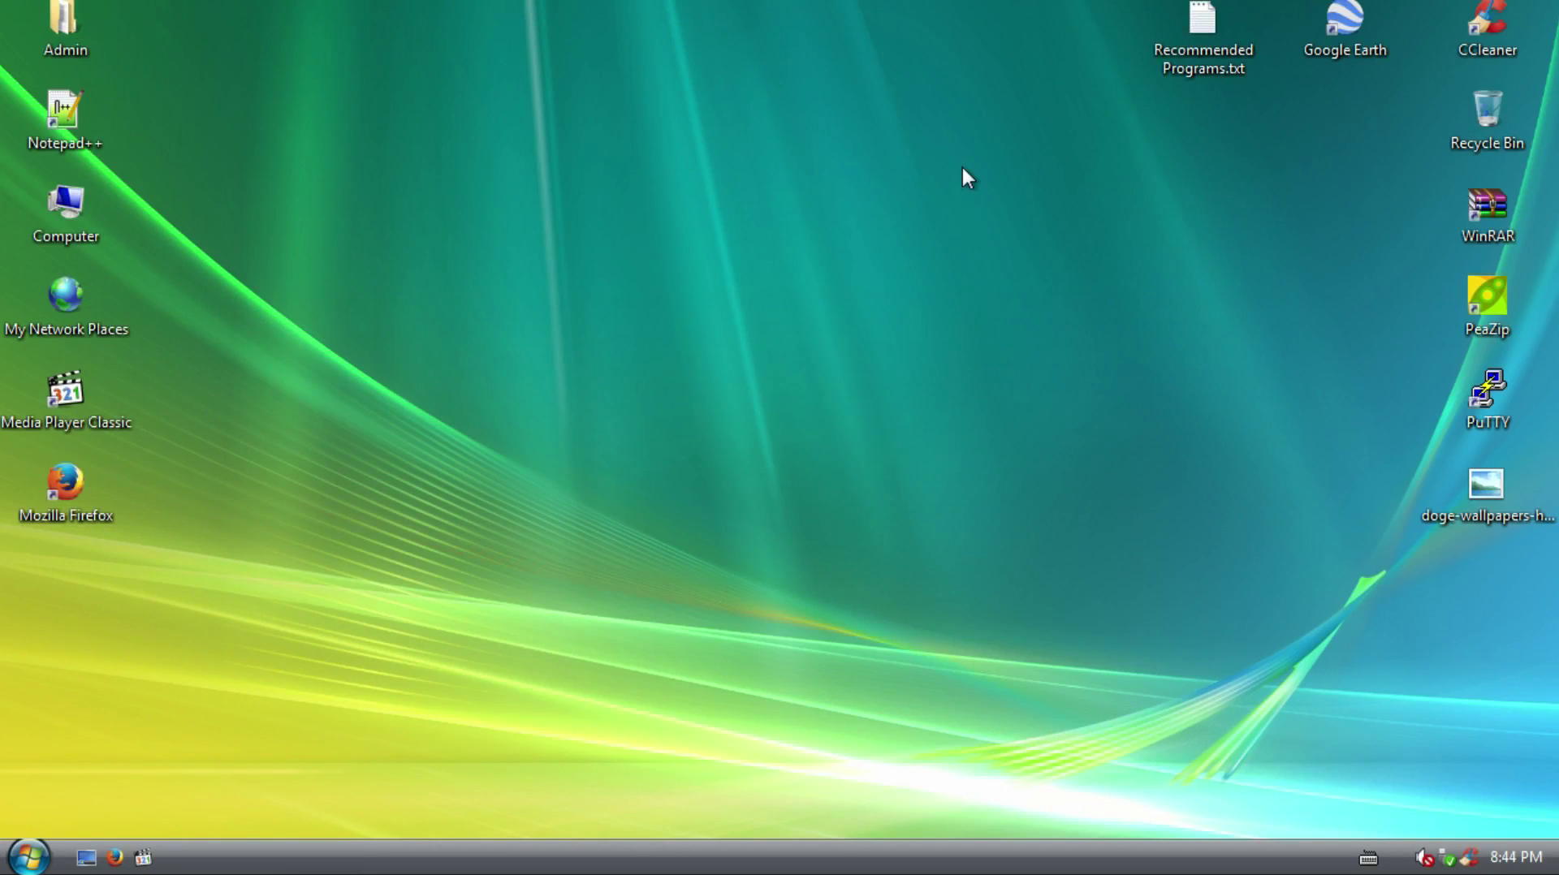